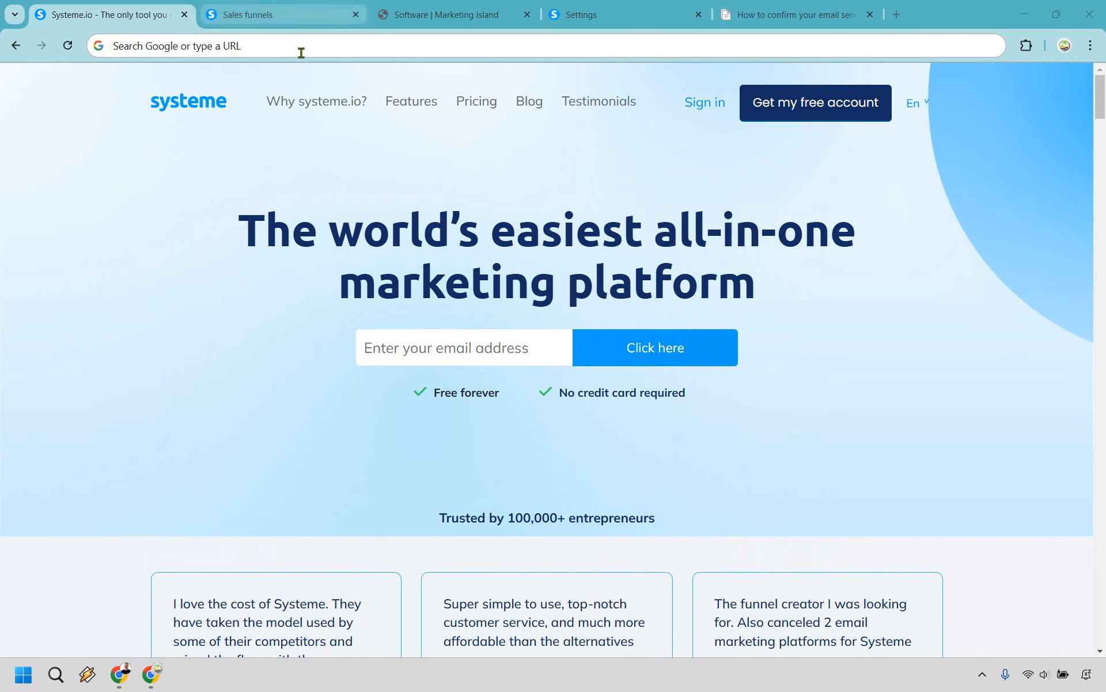
# Step: Switch to the Systeme.io account's list of sales funnels
pyautogui.click(277, 14)
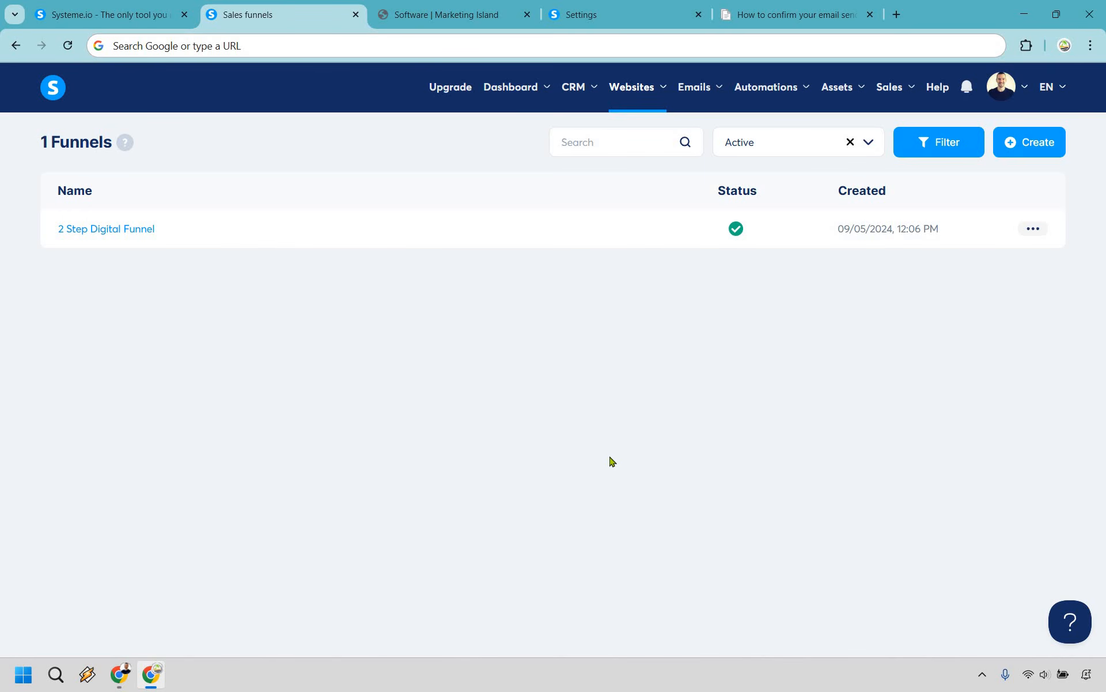
pyautogui.click(640, 90)
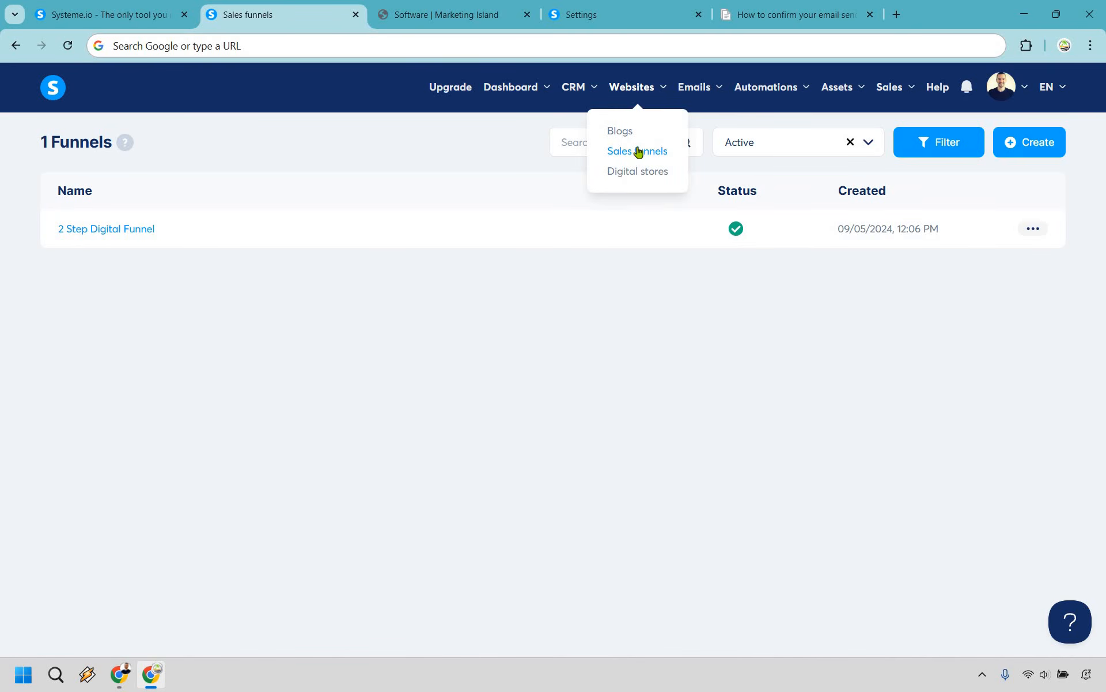
pyautogui.click(659, 390)
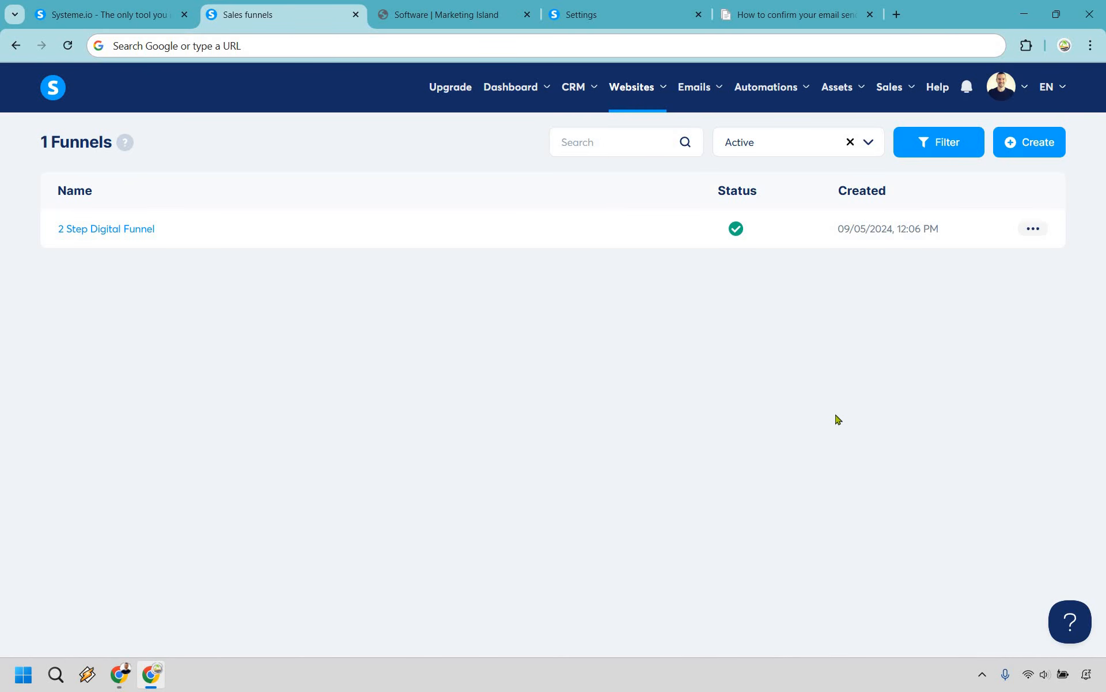
# Step: Create a funnel named "Systeme.io Tutorial" with the goal Build an audience
pyautogui.click(1016, 148)
pyautogui.click(437, 220)
pyautogui.write('Systeme.io Tutorial')
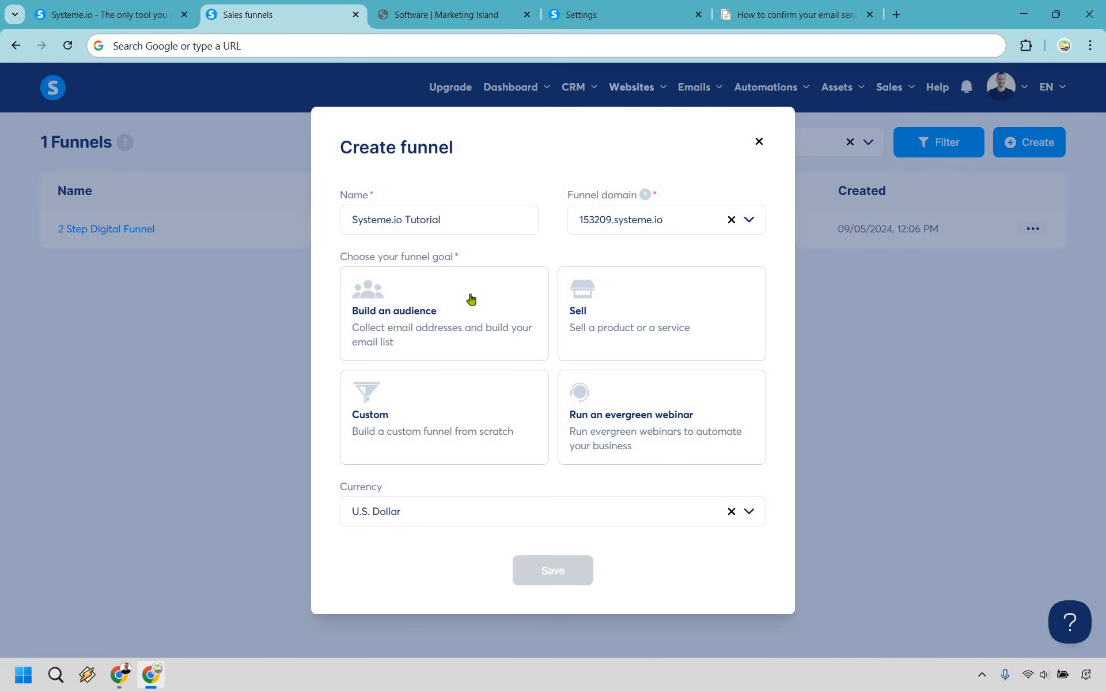
pyautogui.click(468, 314)
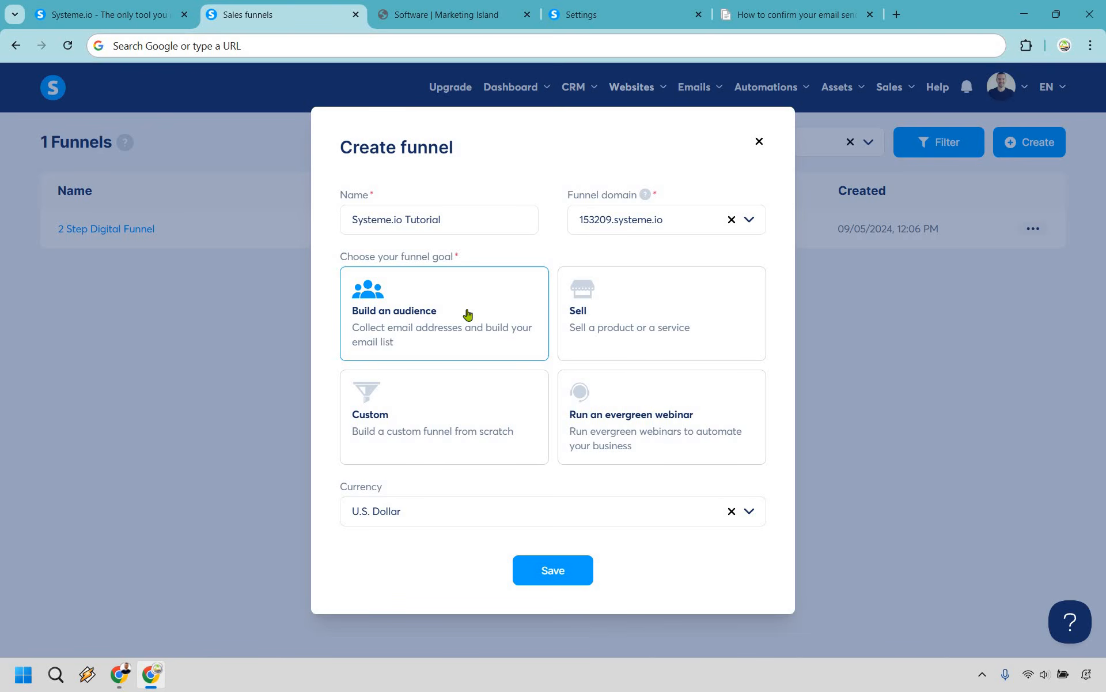
pyautogui.click(557, 572)
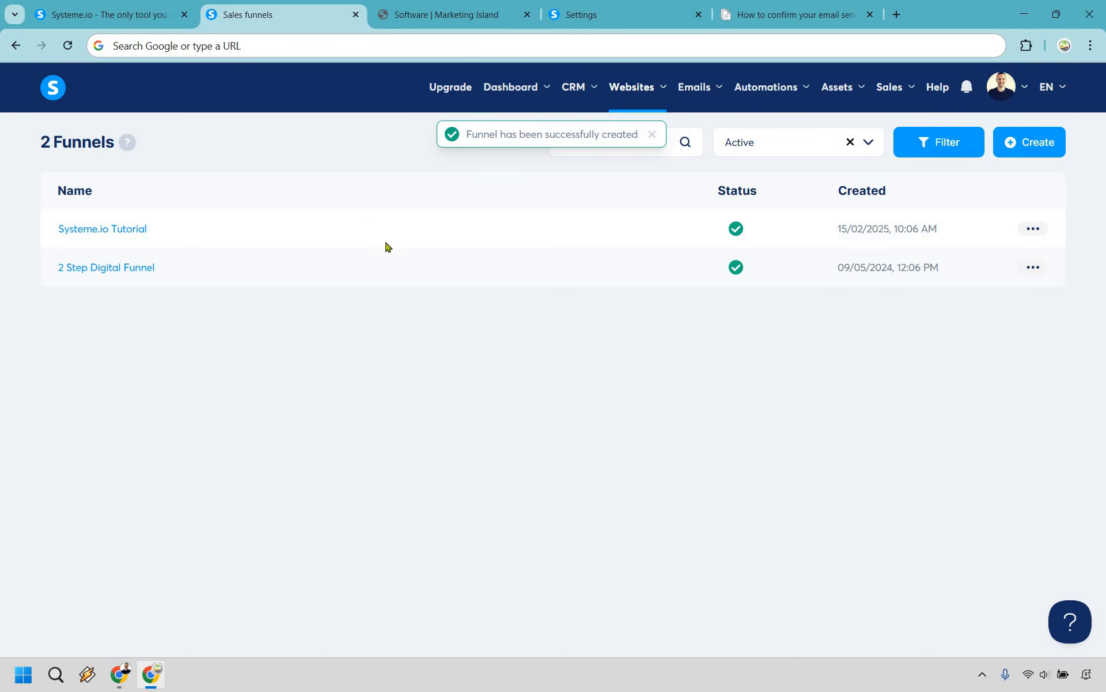
# Step: Open the Systeme.io Tutorial funnel and show 30 templates per page for the squeeze page
pyautogui.click(101, 232)
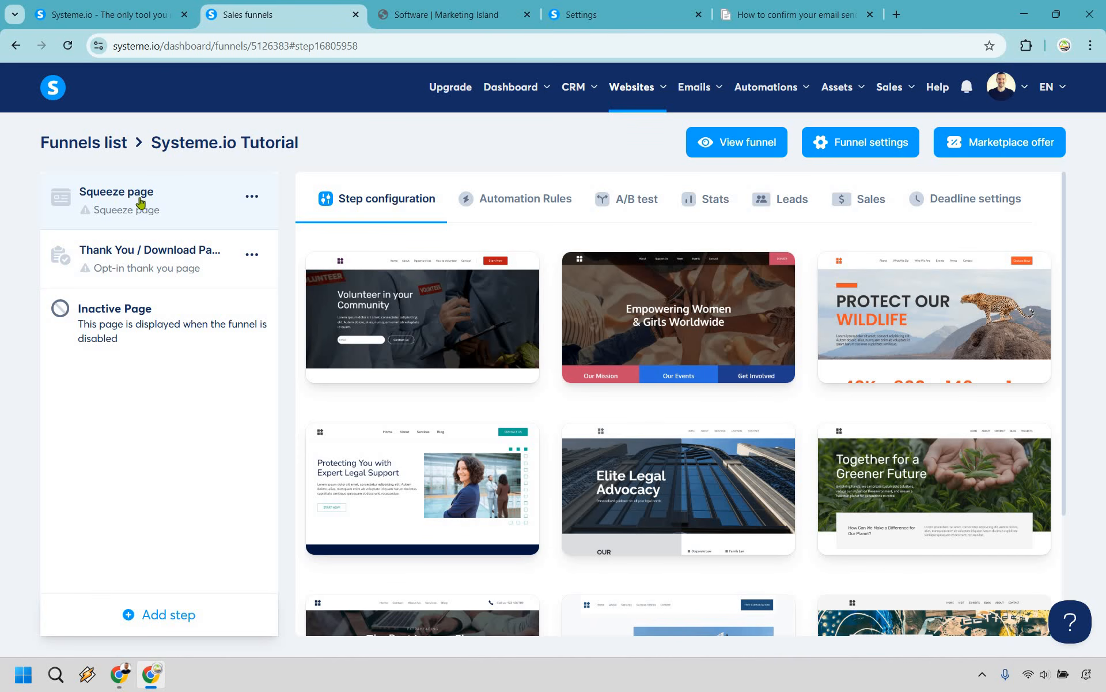
pyautogui.click(132, 250)
pyautogui.moveTo(1025, 296)
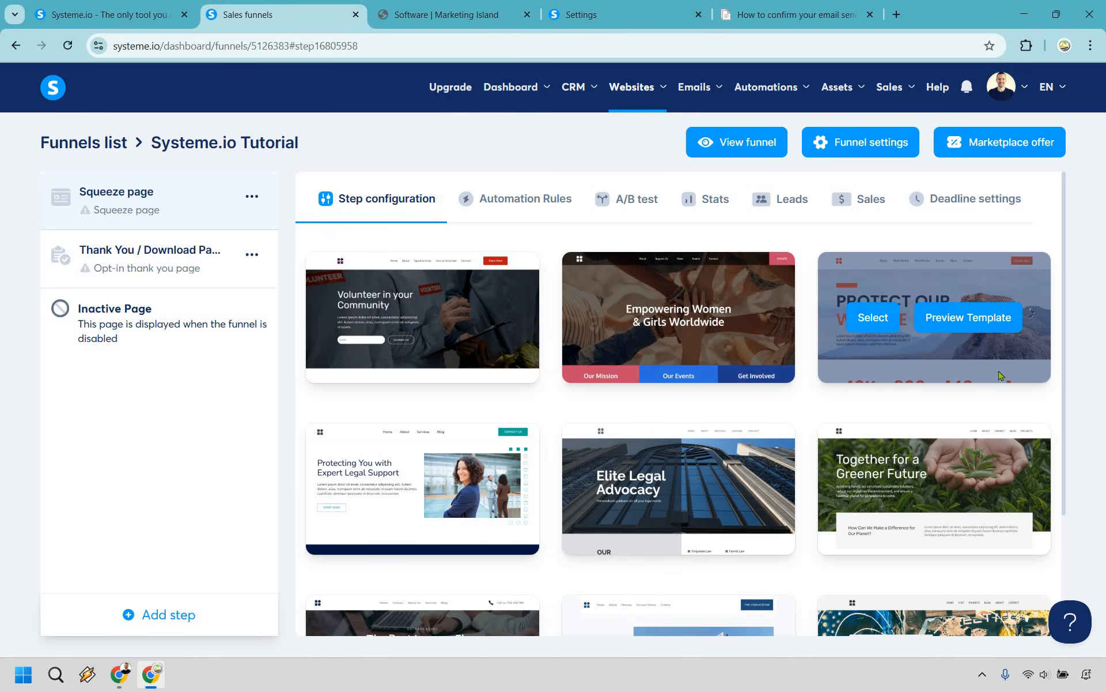
pyautogui.scroll(-3, 1014, 323)
pyautogui.click(904, 594)
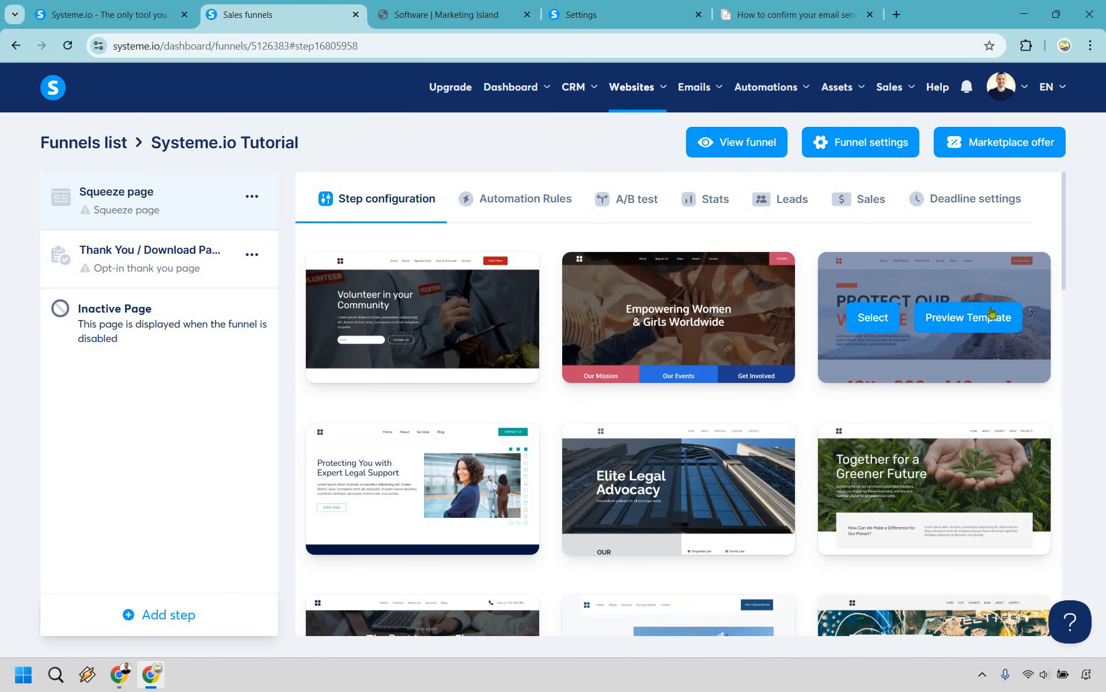
# Step: Apply the "Discover the secrets to effortless healthy eating!" template from the second template page to the squeeze page
pyautogui.scroll(-9, 999, 332)
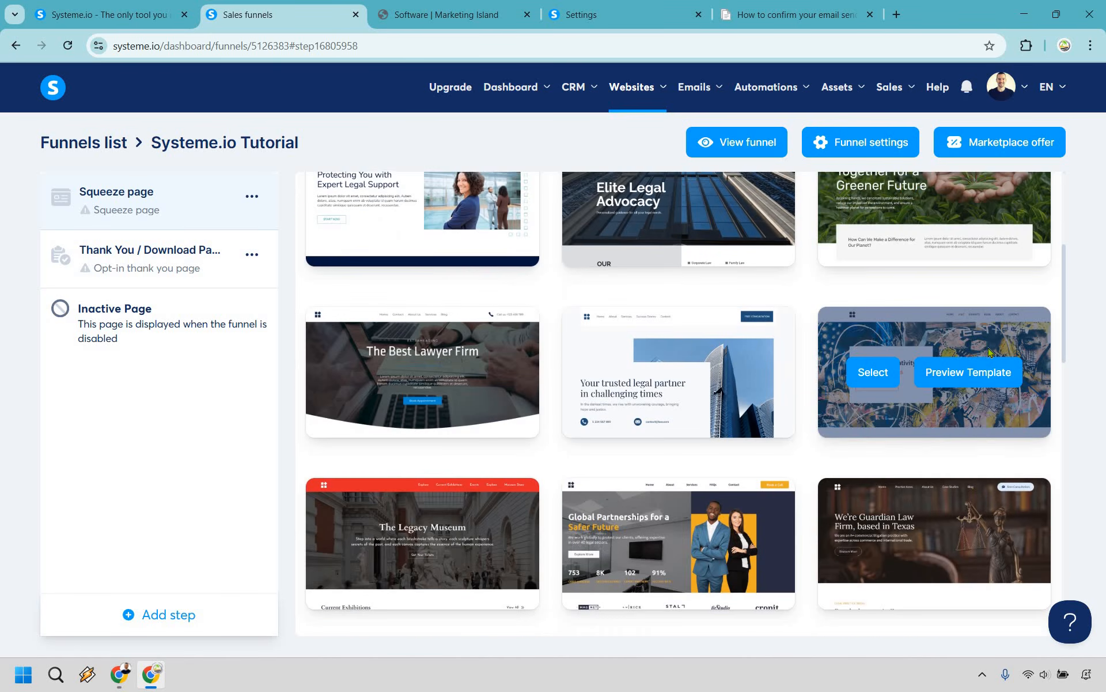
pyautogui.scroll(-1, 993, 327)
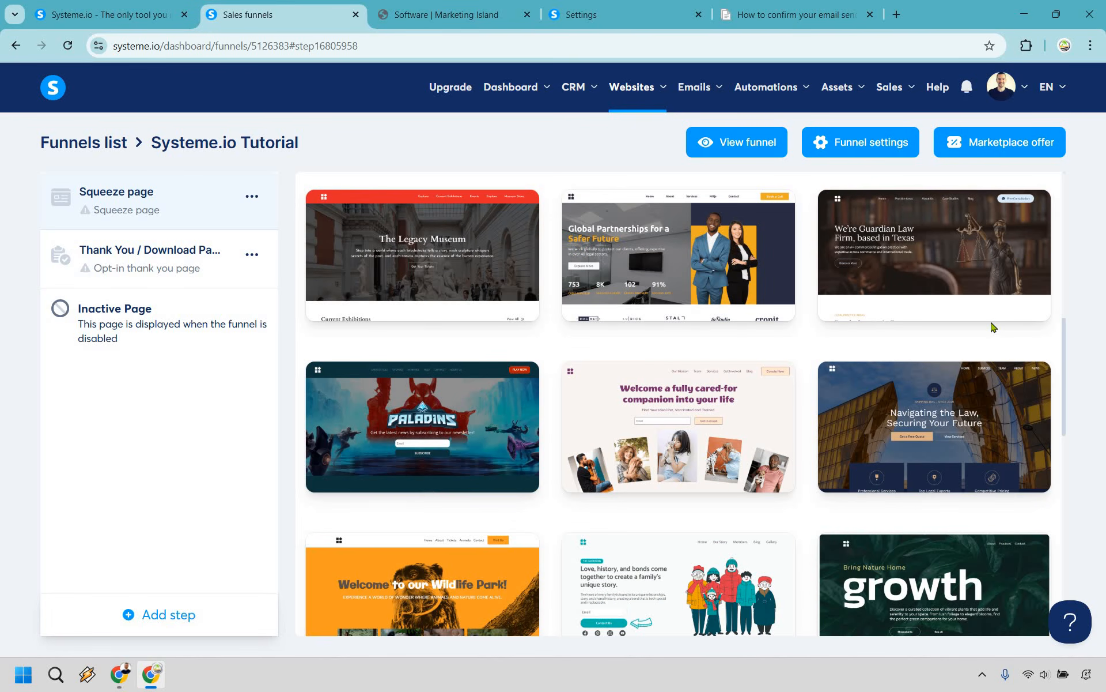
pyautogui.scroll(-5, 992, 328)
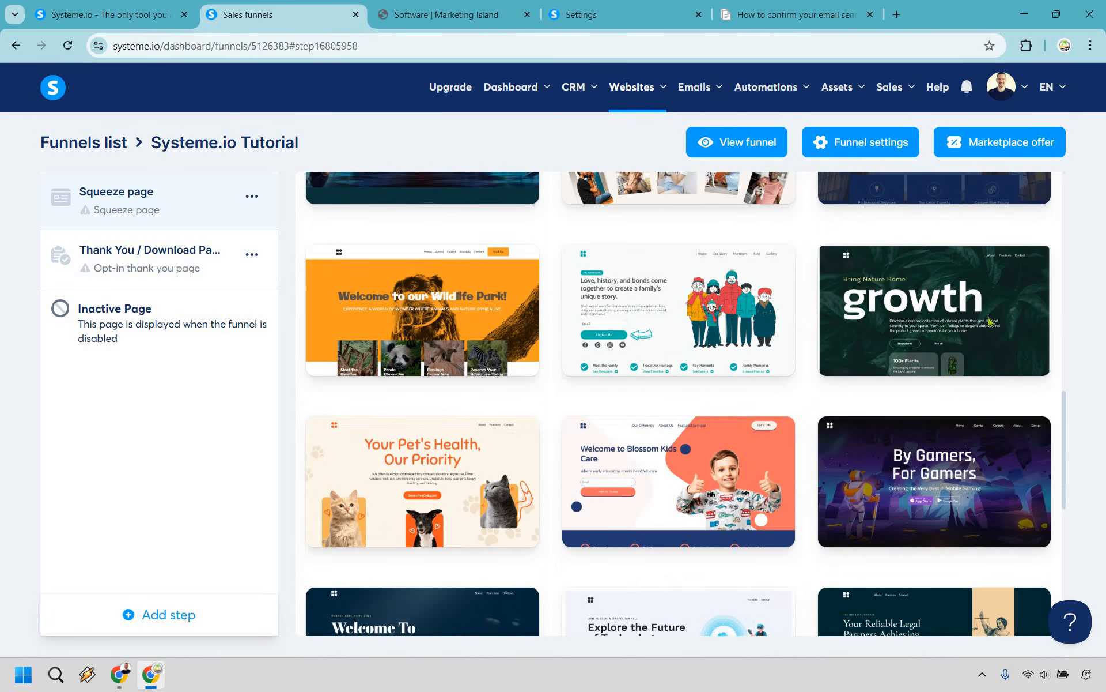
pyautogui.scroll(-6, 990, 321)
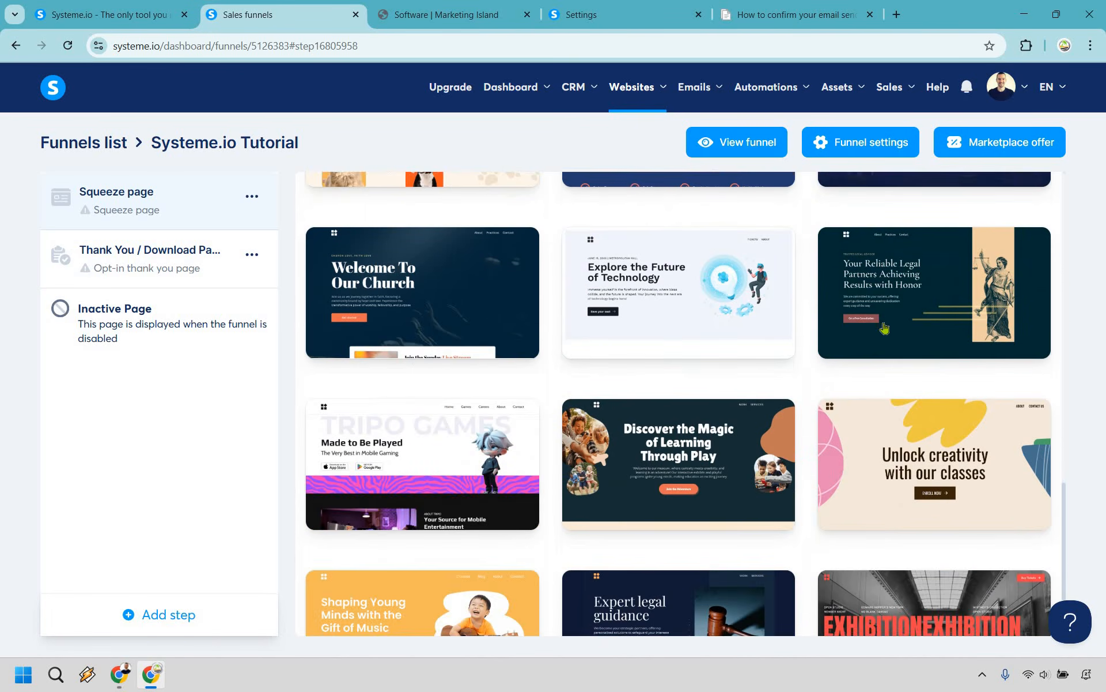
pyautogui.scroll(-3, 885, 328)
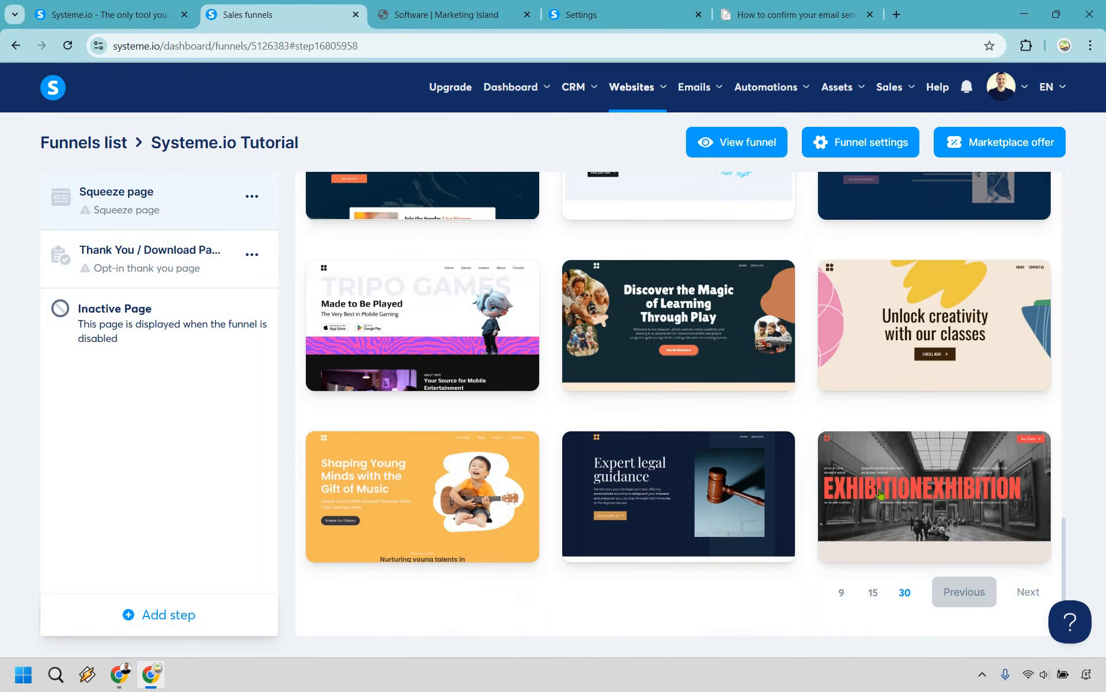
pyautogui.click(1028, 592)
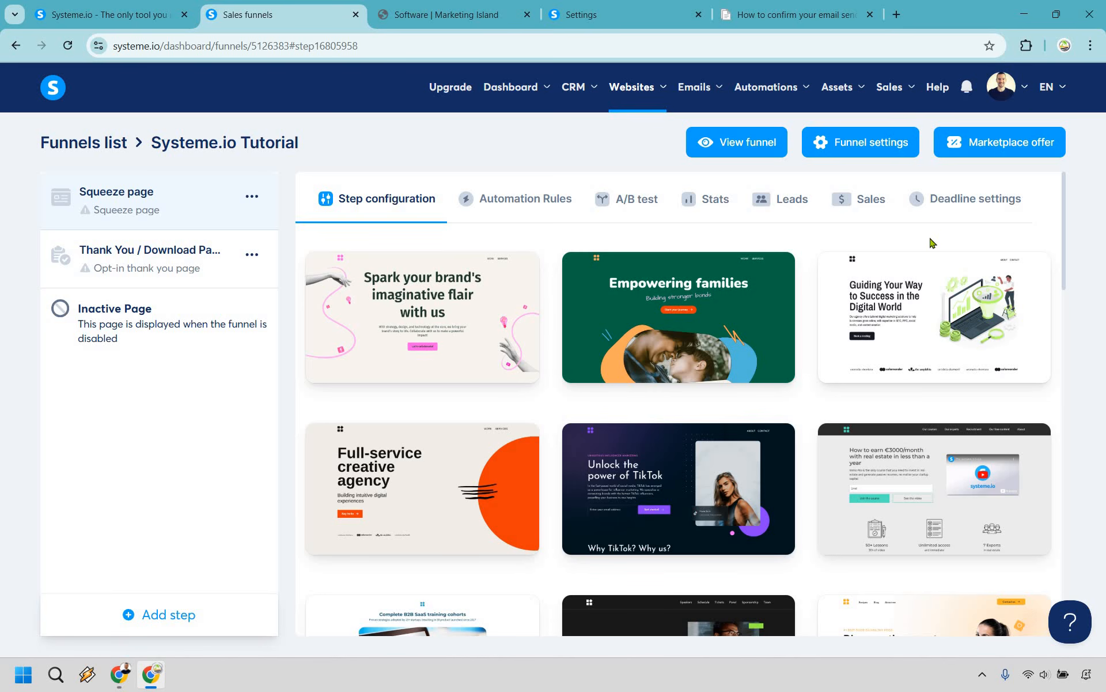
pyautogui.scroll(-3, 891, 288)
pyautogui.scroll(-2, 891, 288)
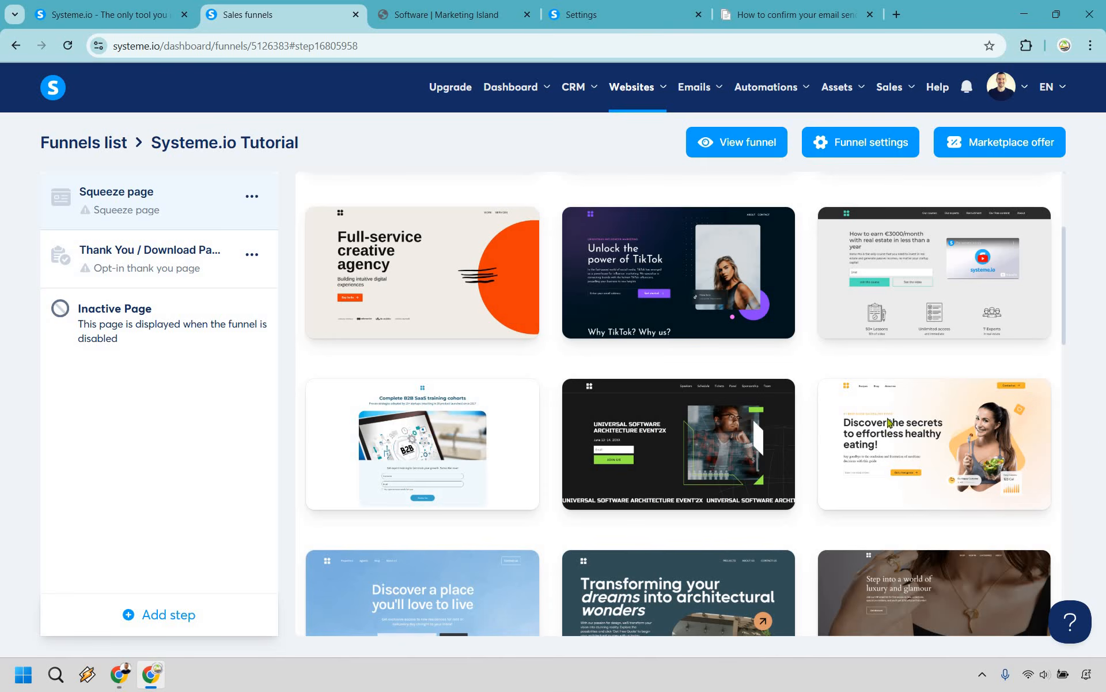
pyautogui.moveTo(868, 471)
pyautogui.moveTo(882, 416)
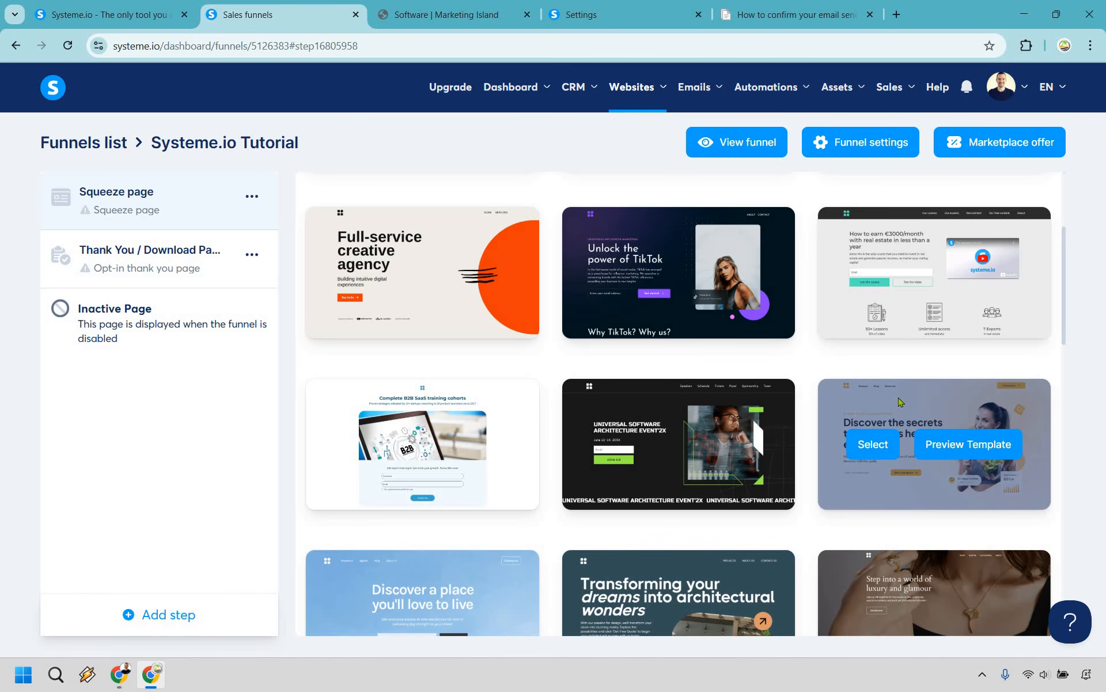
pyautogui.click(871, 451)
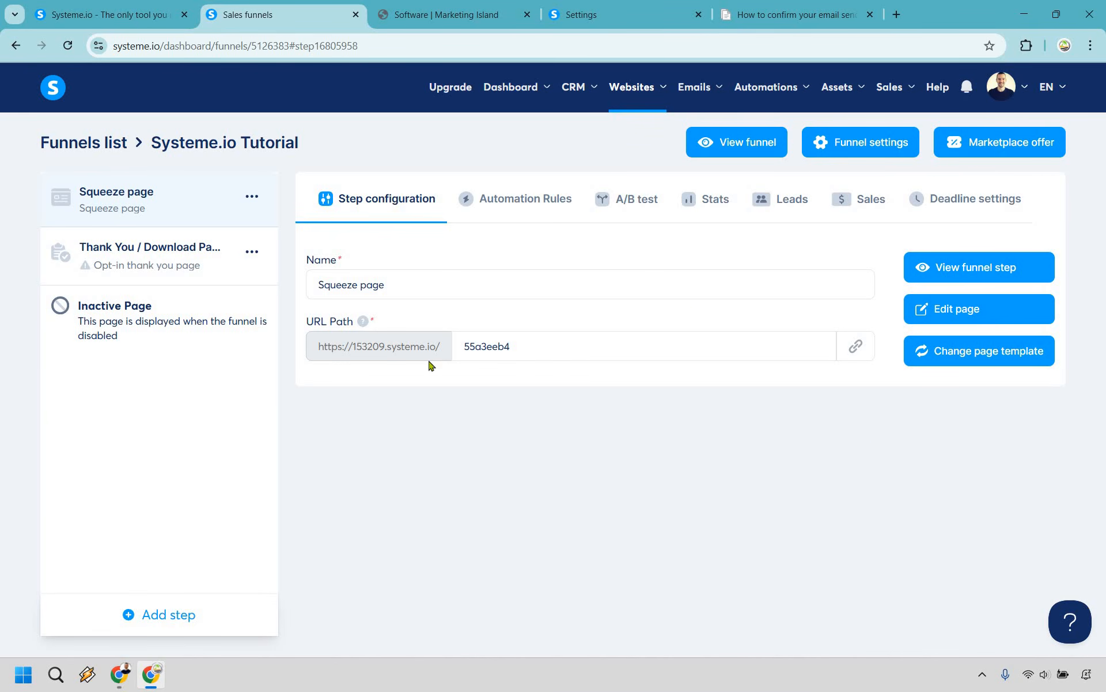
# Step: Show 30 templates for the thank-you page and apply the "Thank you!" video template with the "Interested in our full course?" section
pyautogui.click(176, 260)
pyautogui.scroll(-2, 922, 593)
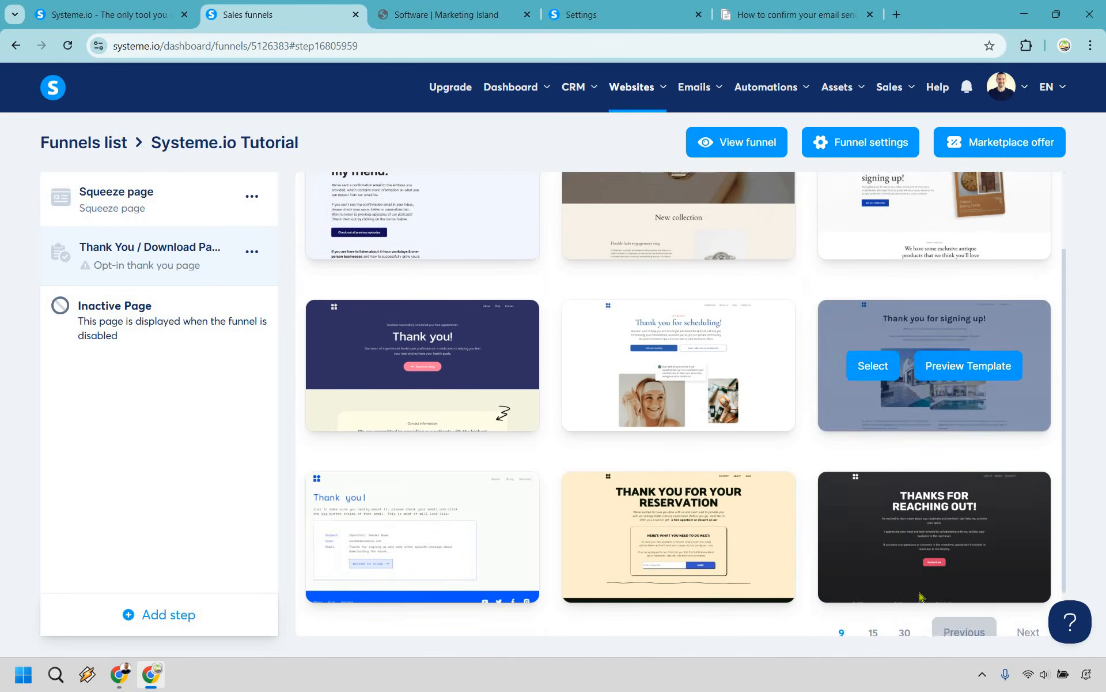
pyautogui.click(907, 594)
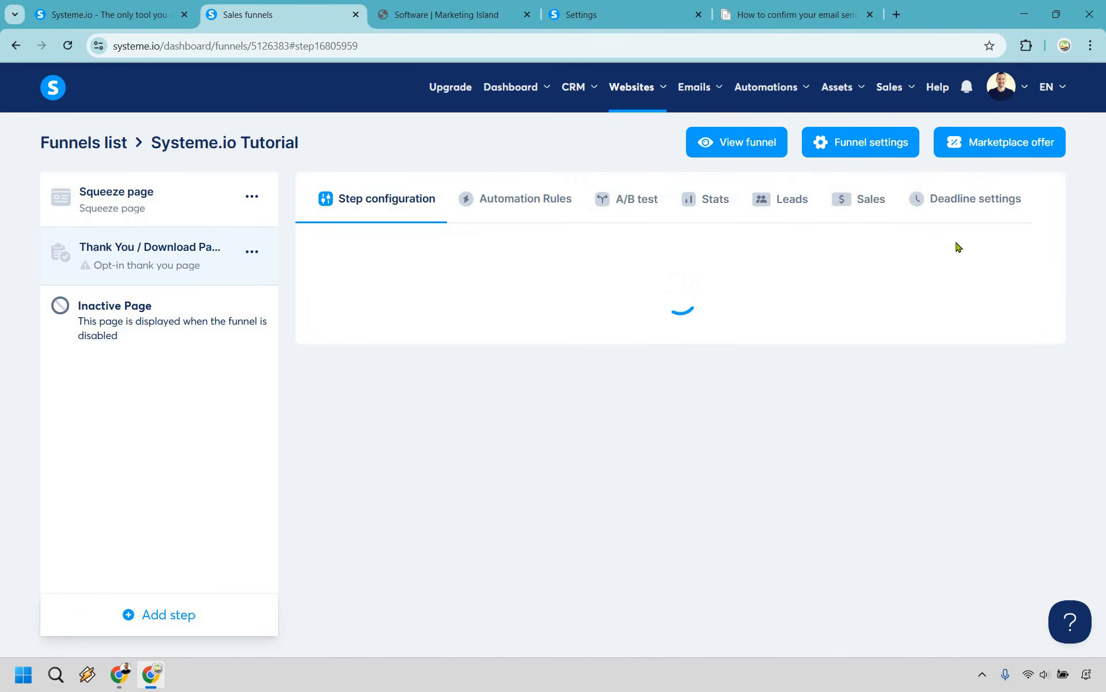
pyautogui.scroll(-2, 935, 288)
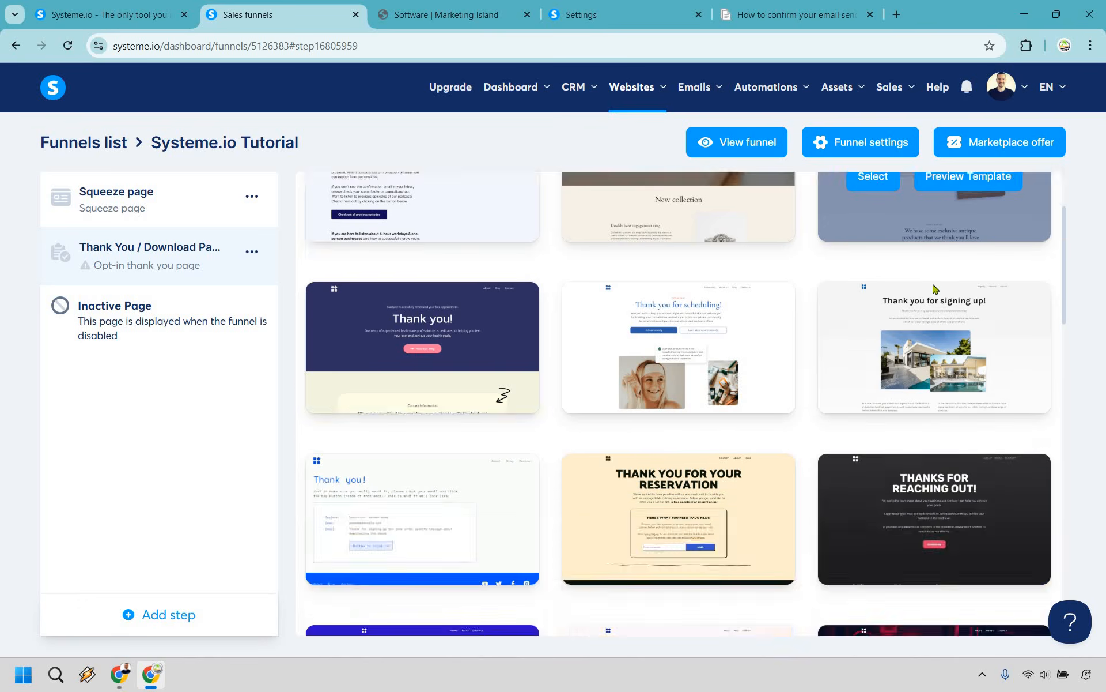
pyautogui.scroll(-3, 935, 288)
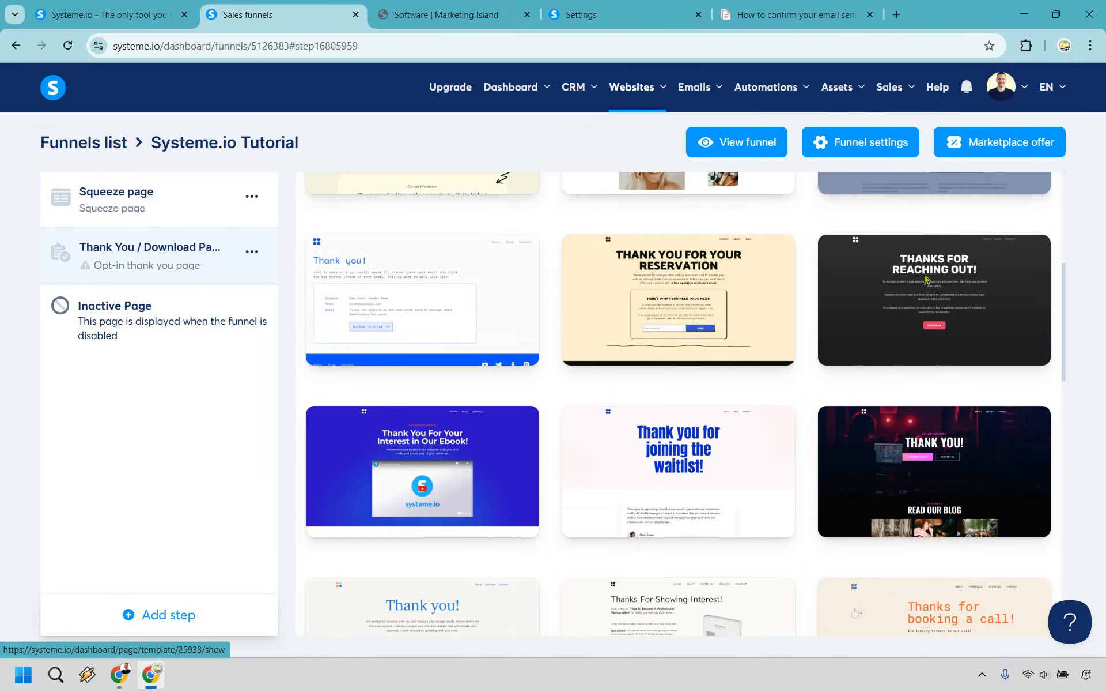
pyautogui.scroll(-3, 796, 283)
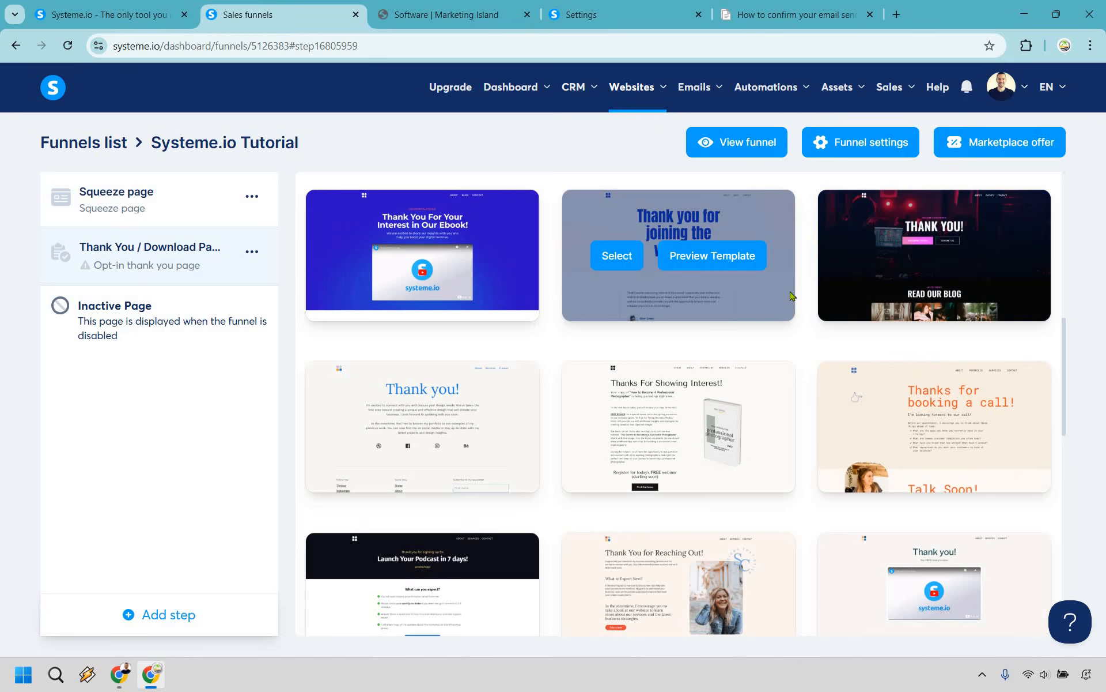
pyautogui.scroll(-3, 792, 295)
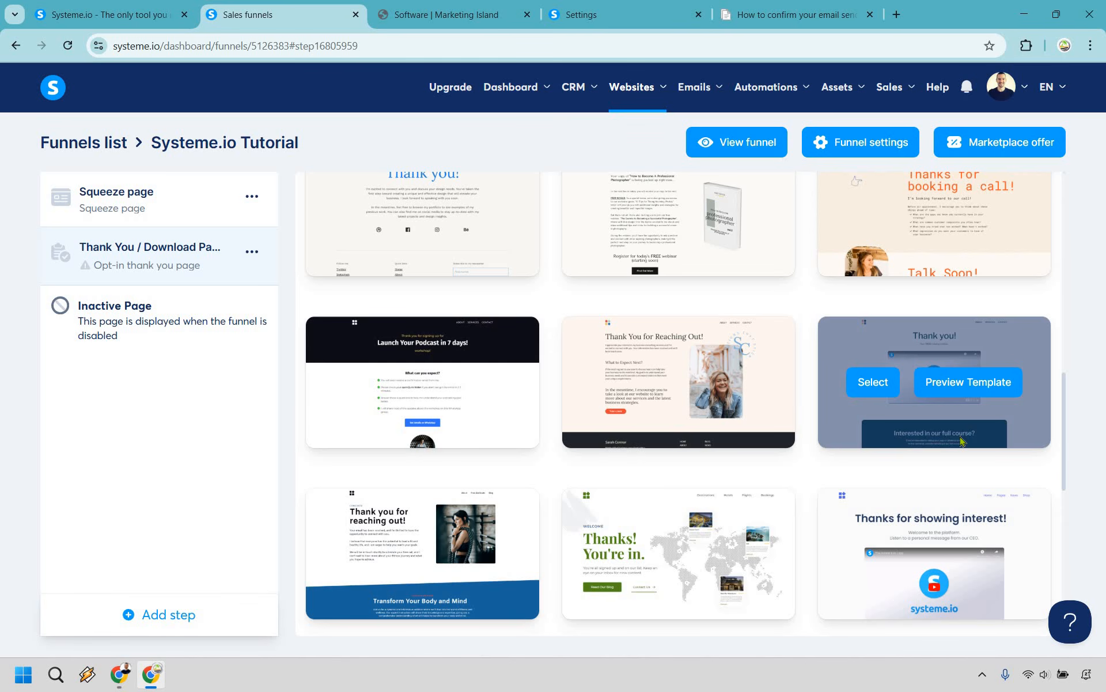
pyautogui.click(873, 382)
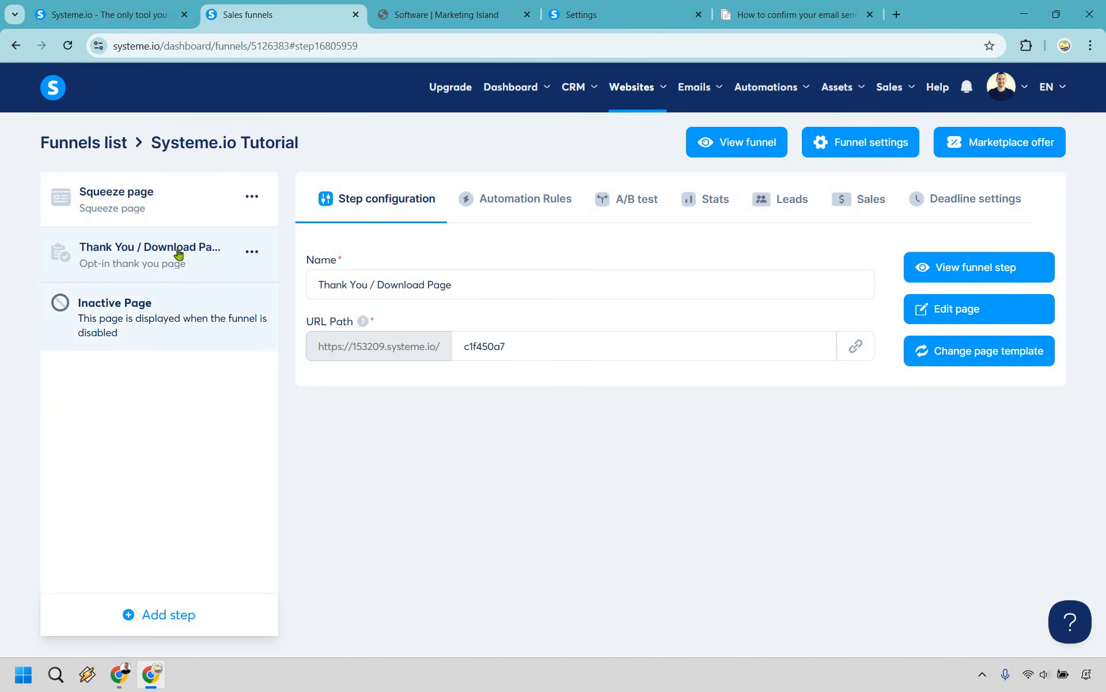
# Step: Set the Thank You / Download Page's URL path to thank-you and save it
pyautogui.doubleClick(528, 347)
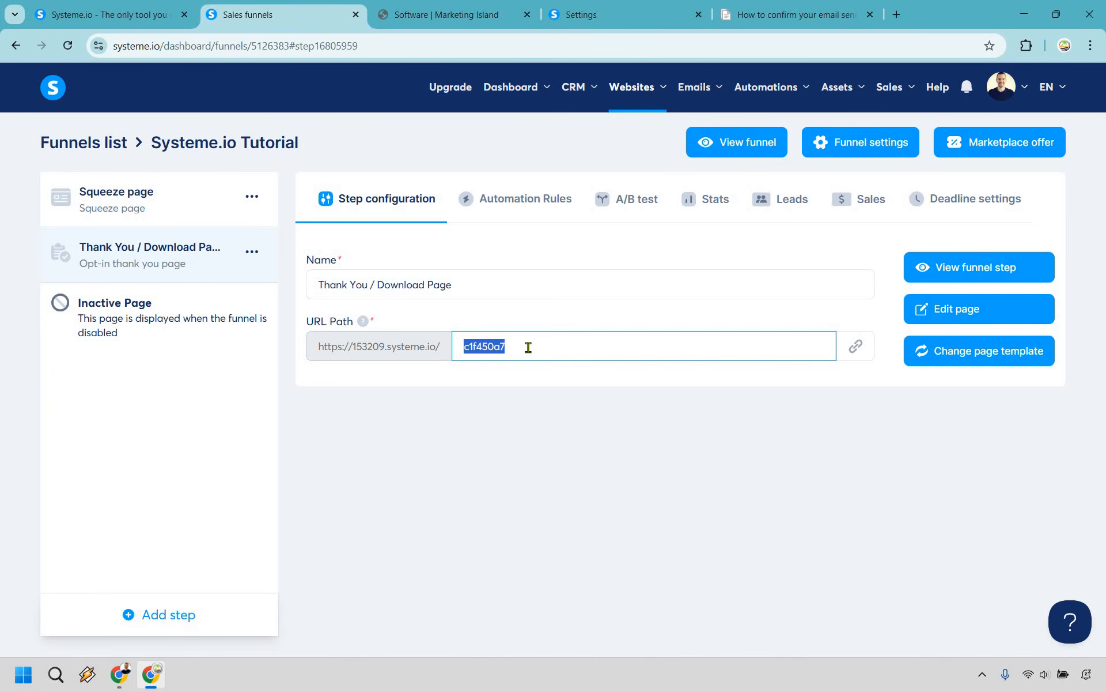
pyautogui.write('thank-you')
pyautogui.click(856, 348)
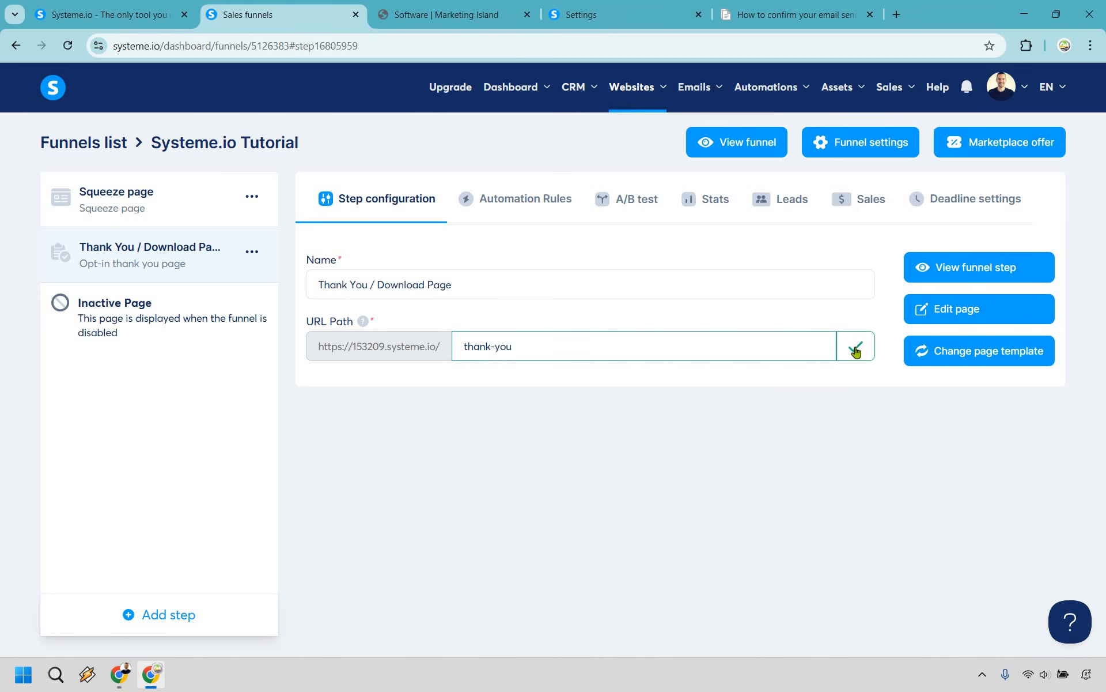
# Step: Set the squeeze page's URL path to free-video
pyautogui.click(140, 209)
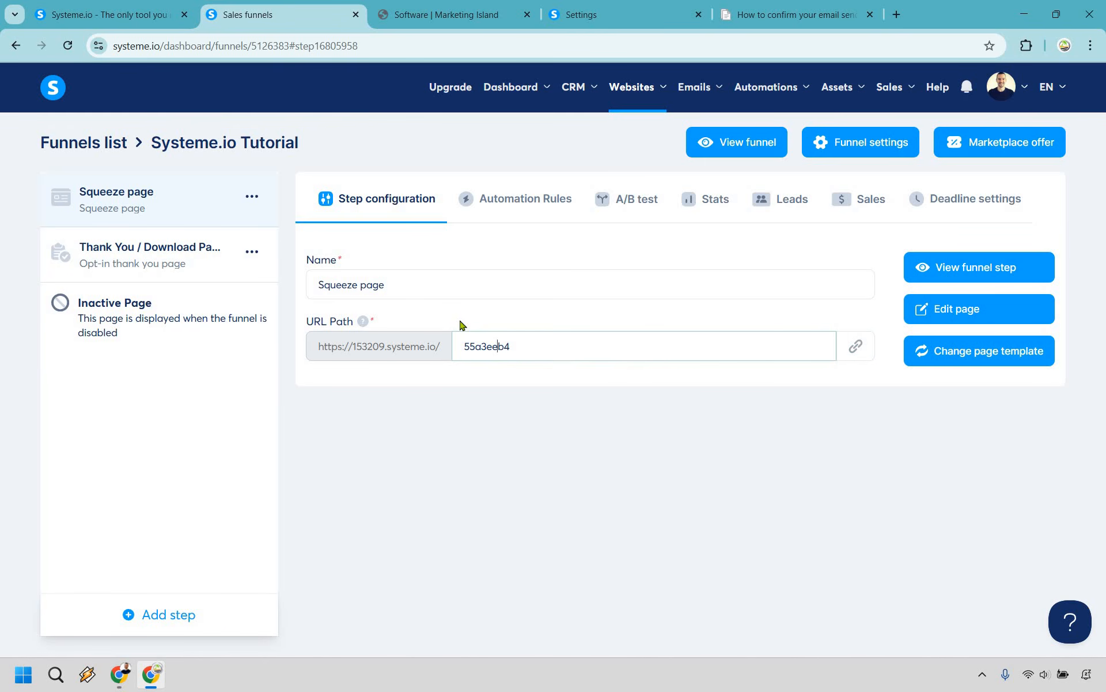
pyautogui.hotkey('ctrl', 'a')
pyautogui.write('free-vid')
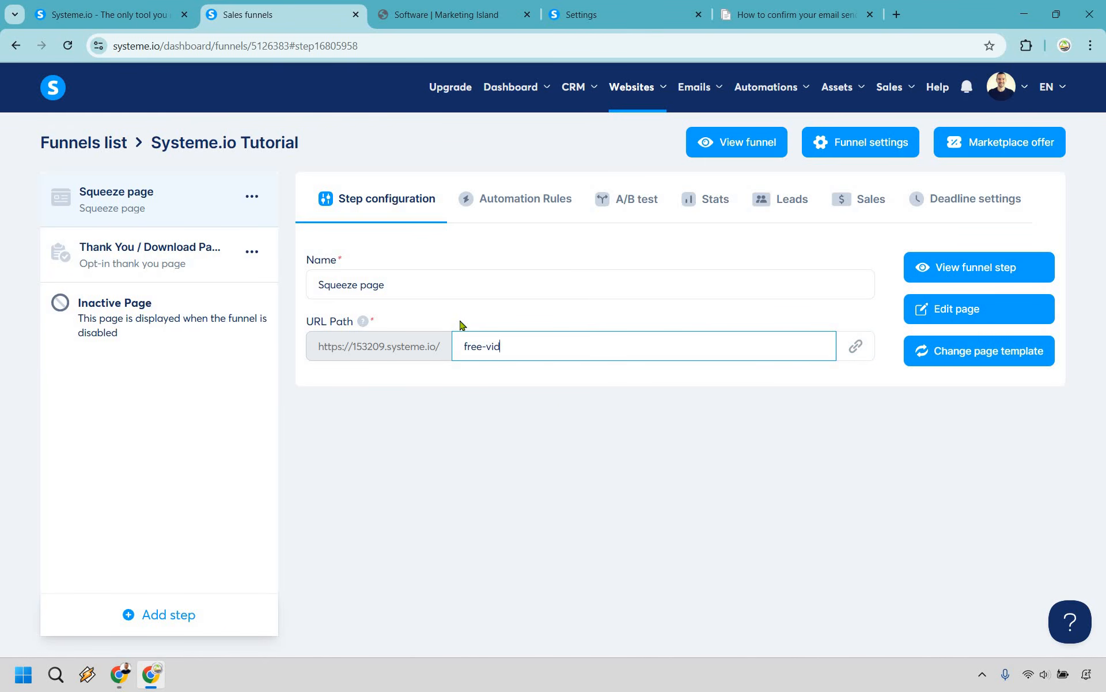
pyautogui.write('eo')
# Step: Open the squeeze page for editing and collapse the elements sidebar to see the full layout
pyautogui.click(939, 311)
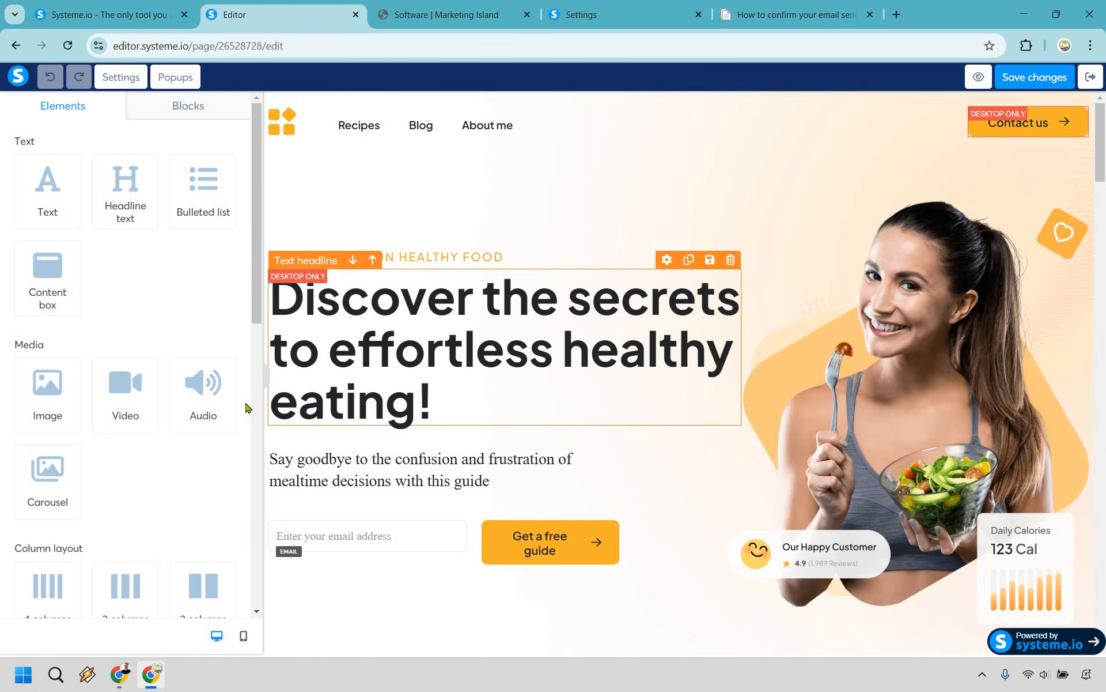
pyautogui.click(265, 375)
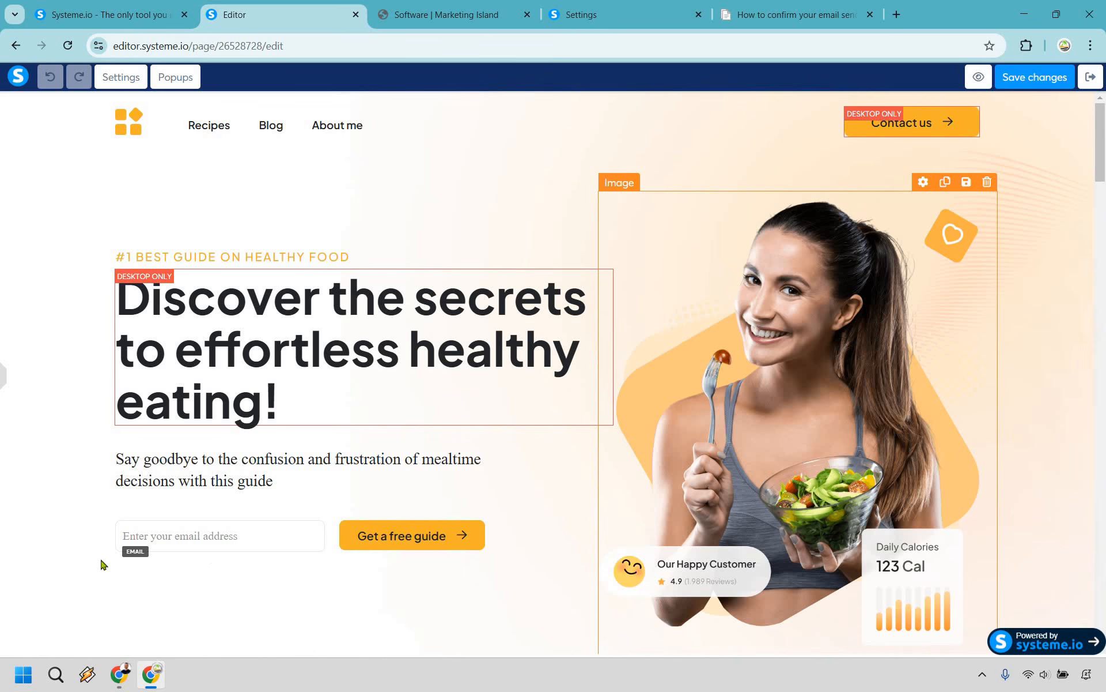
pyautogui.click(202, 536)
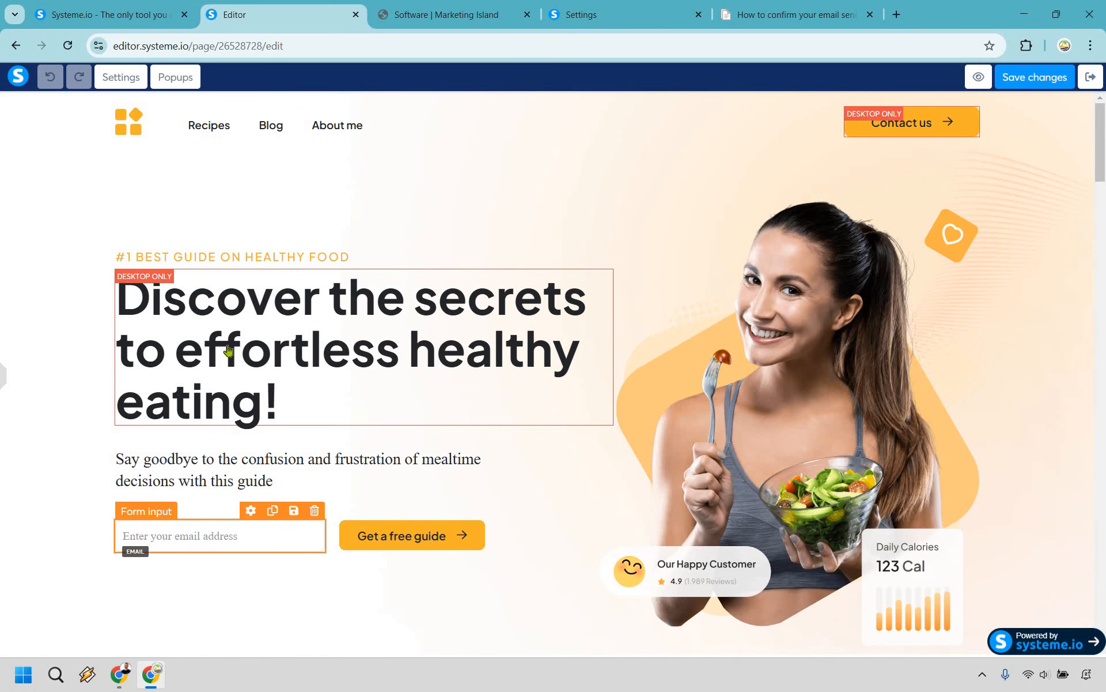
pyautogui.click(206, 131)
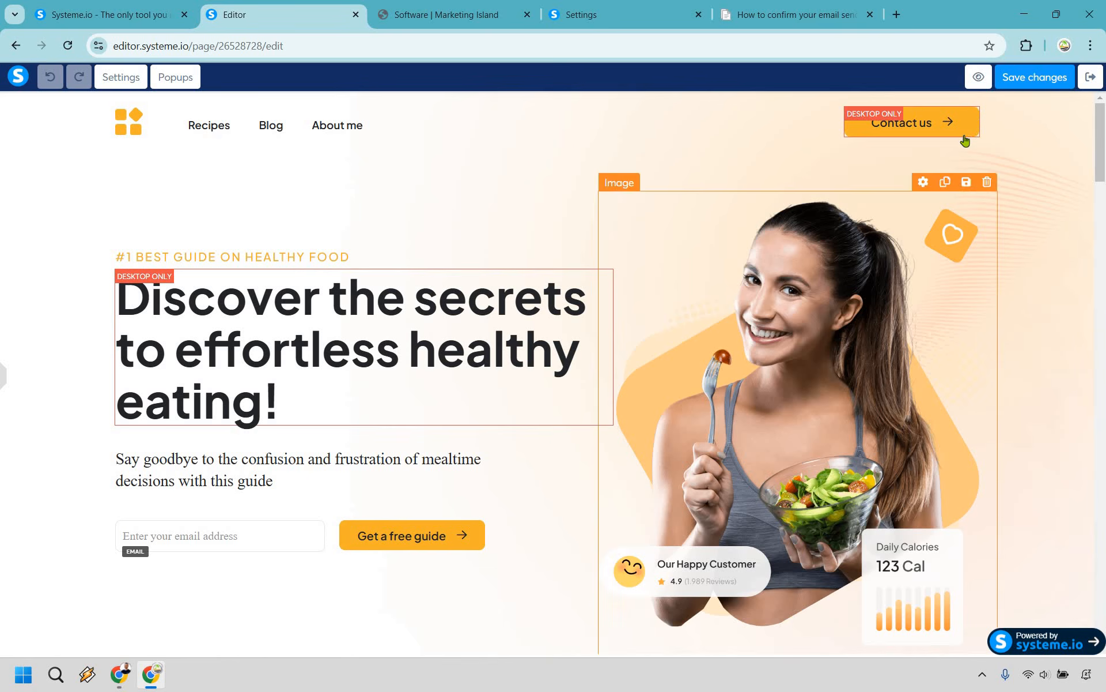
# Step: Delete the header row containing the logo, navigation links and Contact us button from the squeeze page
pyautogui.click(775, 126)
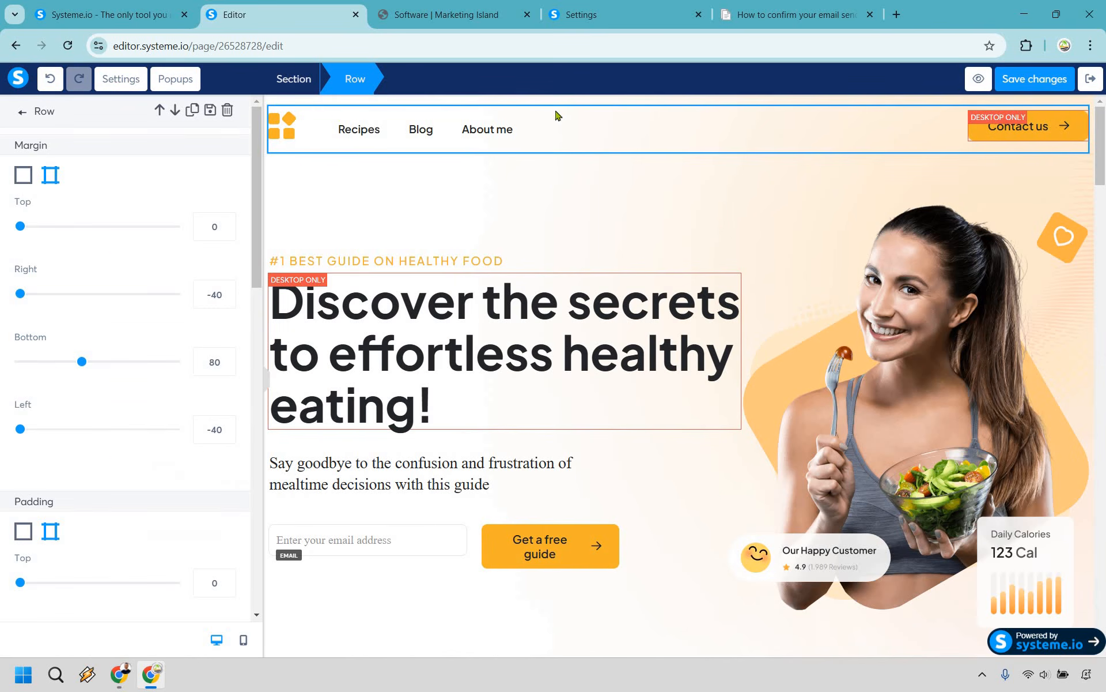
pyautogui.click(228, 118)
pyautogui.click(615, 137)
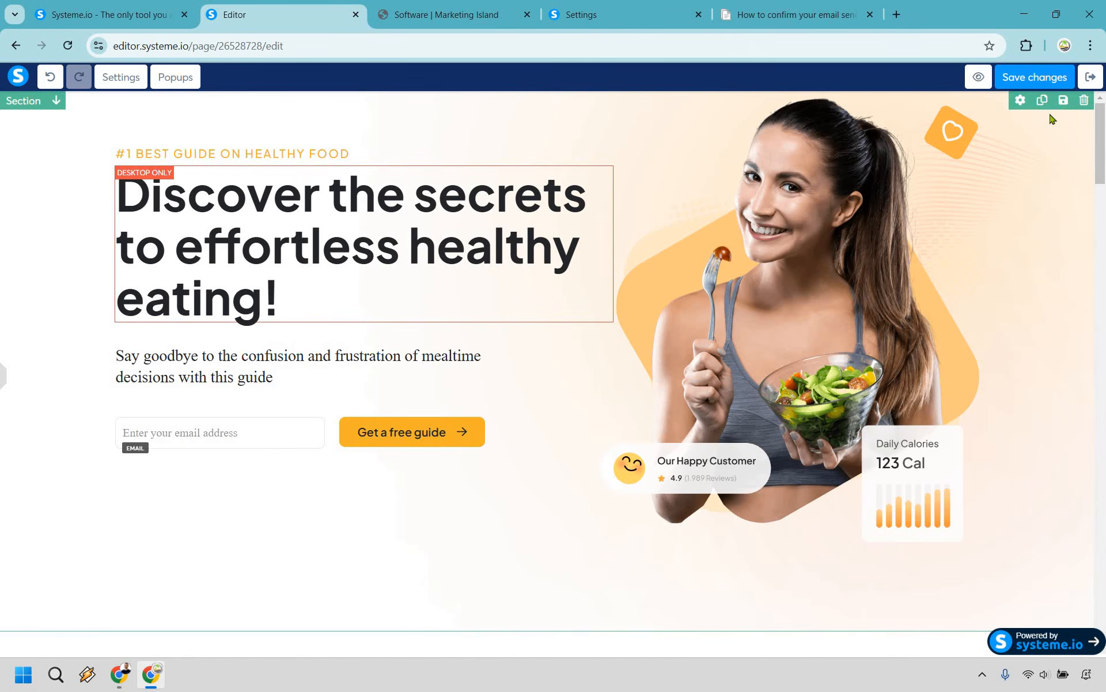
# Step: Set the top padding of the squeeze page's hero section to 58
pyautogui.click(1021, 101)
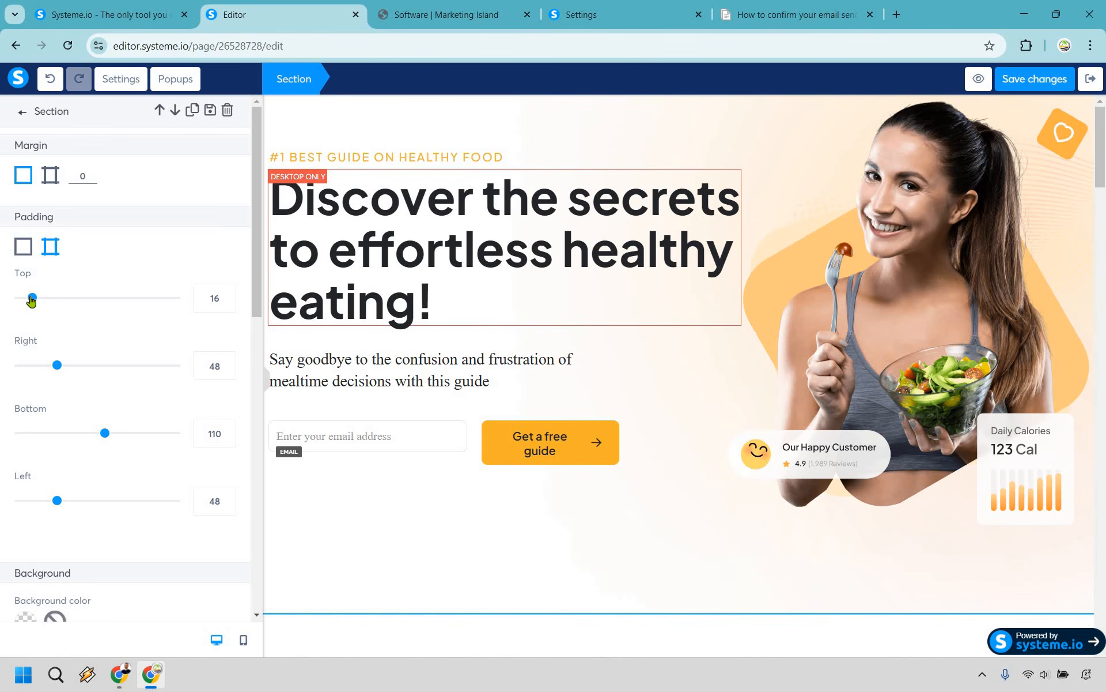
pyautogui.moveTo(37, 299); pyautogui.dragTo(65, 299)
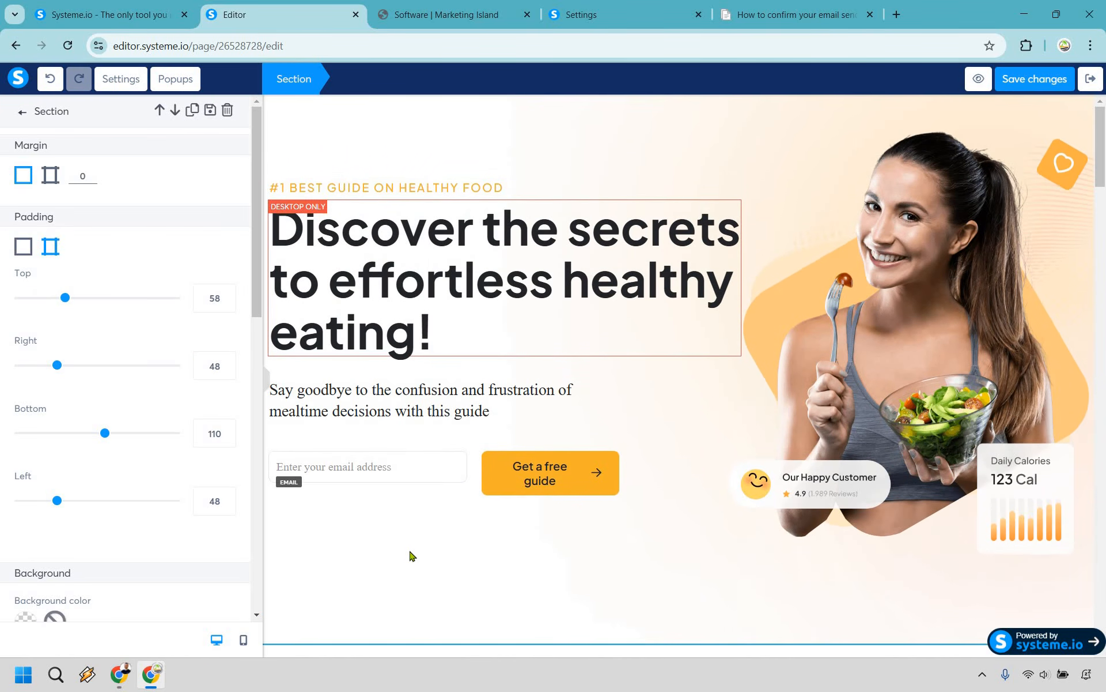
pyautogui.click(423, 126)
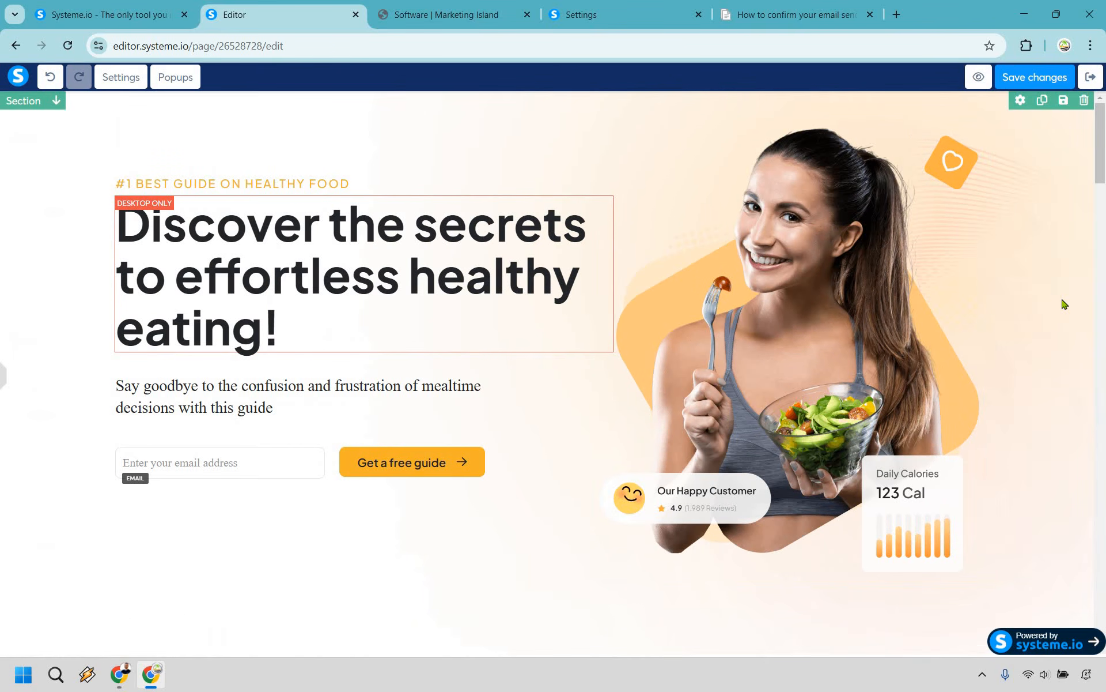
# Step: Review the template sections below the hero to decide which ones the squeeze page needs
pyautogui.scroll(-4, 1065, 304)
pyautogui.scroll(4, 1065, 304)
pyautogui.scroll(-10, 1065, 304)
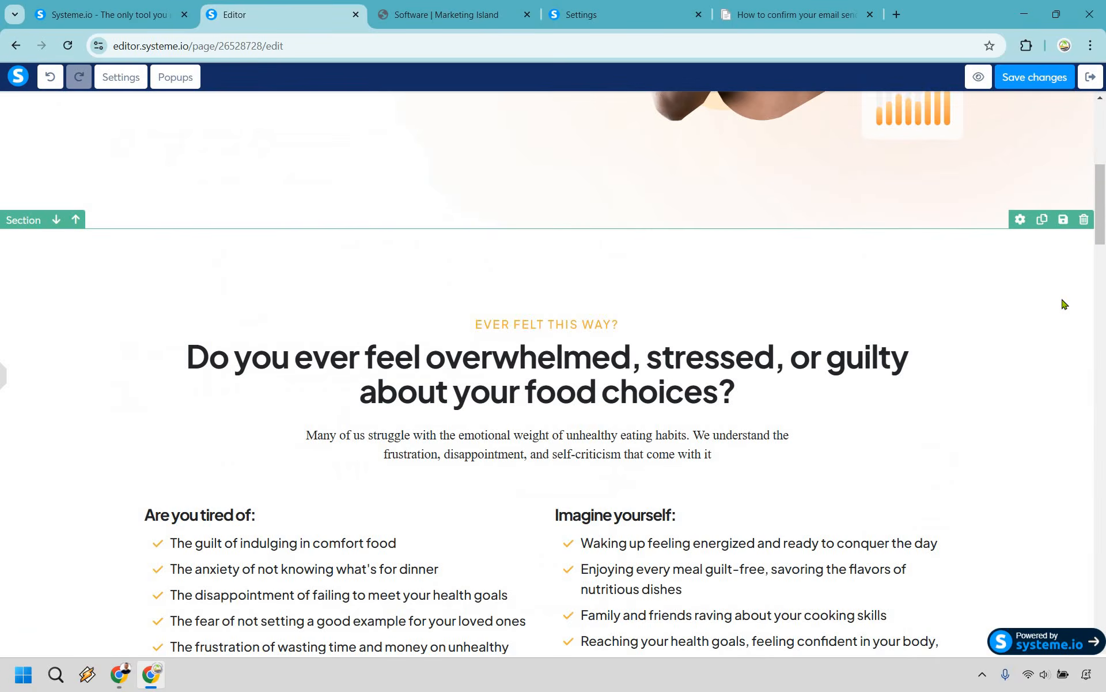
pyautogui.scroll(1, 1051, 301)
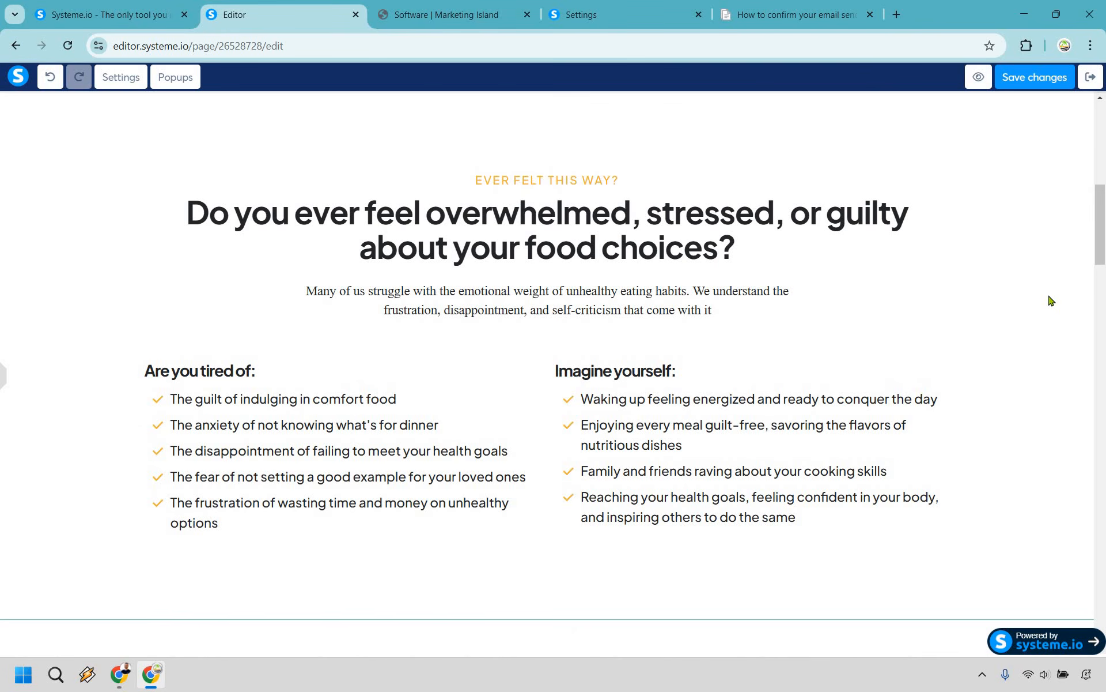
pyautogui.scroll(-2, 1050, 300)
pyautogui.scroll(-6, 1044, 381)
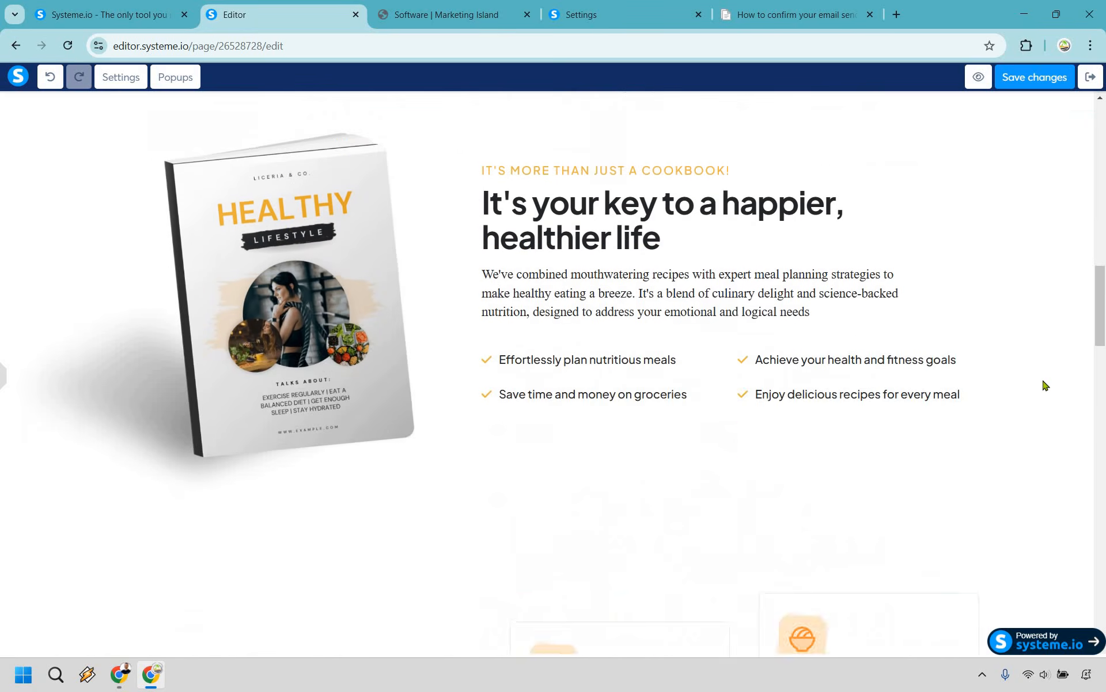
pyautogui.scroll(13, 1044, 383)
pyautogui.scroll(2, 1046, 385)
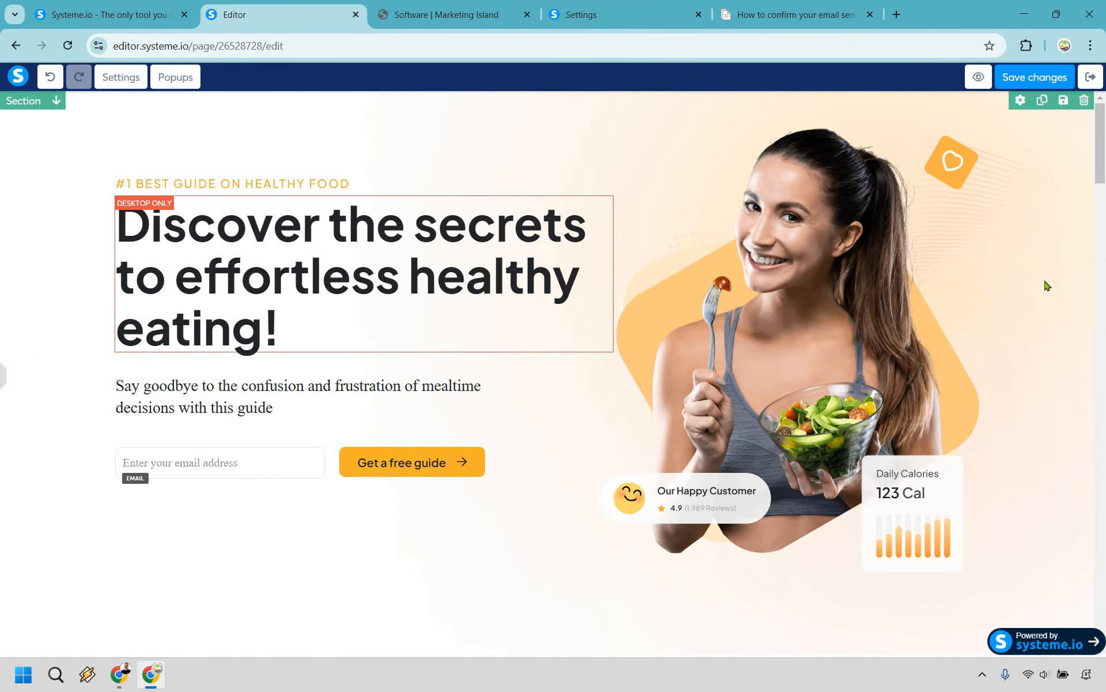
# Step: Delete the "Do you ever feel overwhelmed, stressed, or guilty about your food choices?" section from the page
pyautogui.scroll(-5, 1048, 300)
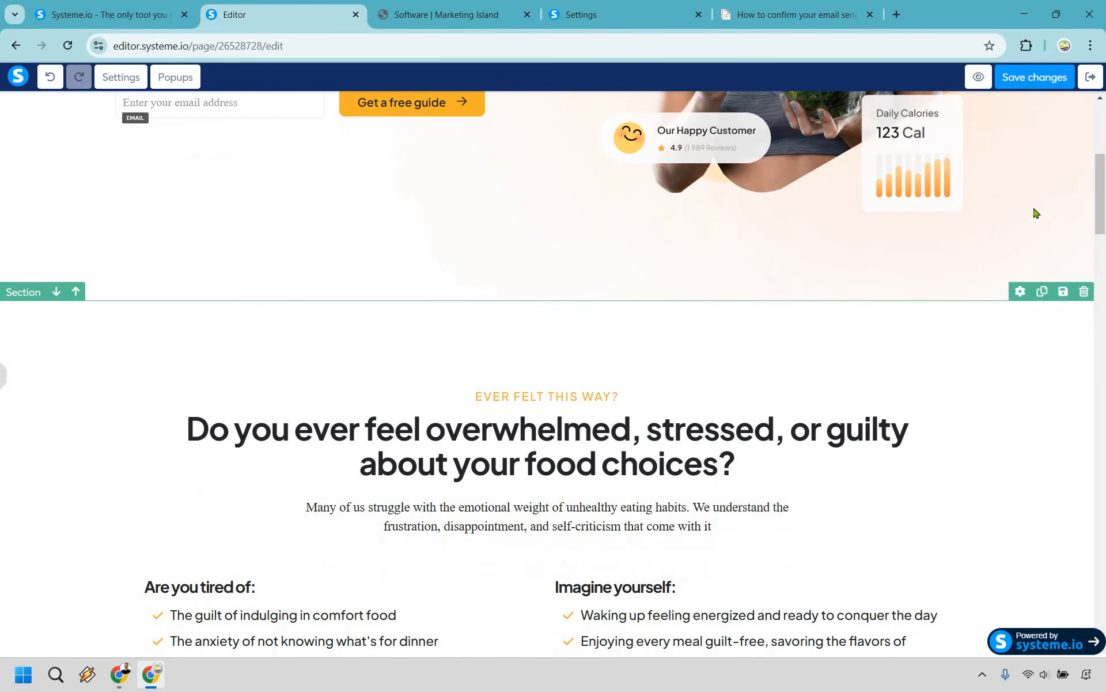
pyautogui.scroll(-2, 1036, 213)
pyautogui.scroll(1, 1037, 167)
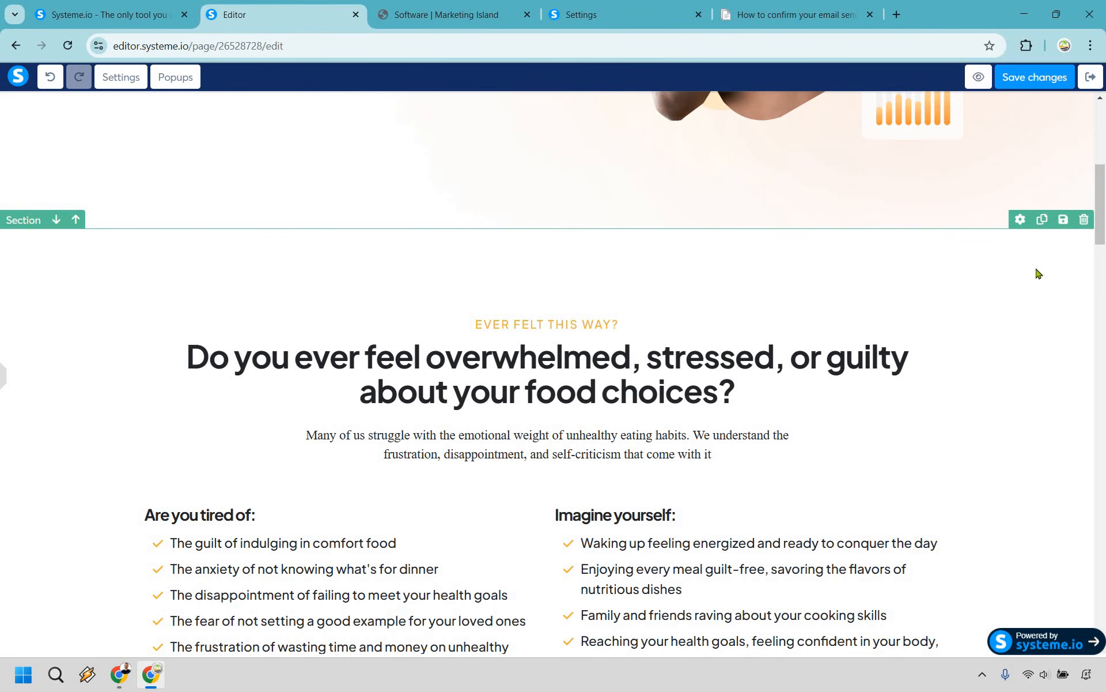
pyautogui.scroll(-4, 1046, 288)
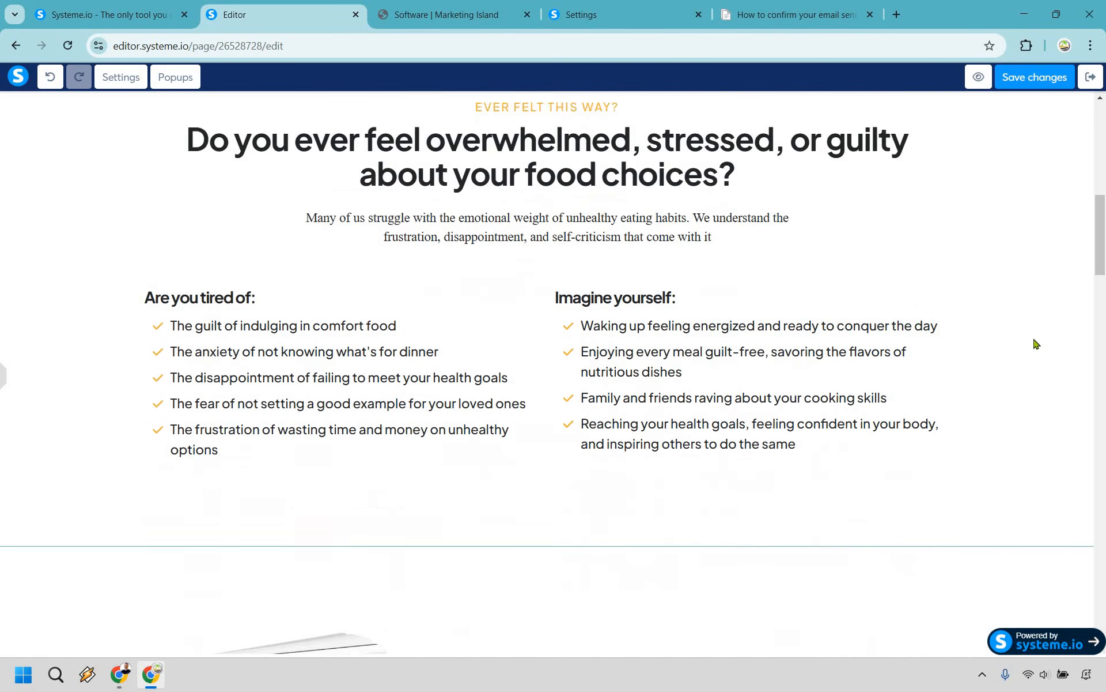
pyautogui.scroll(4, 1078, 236)
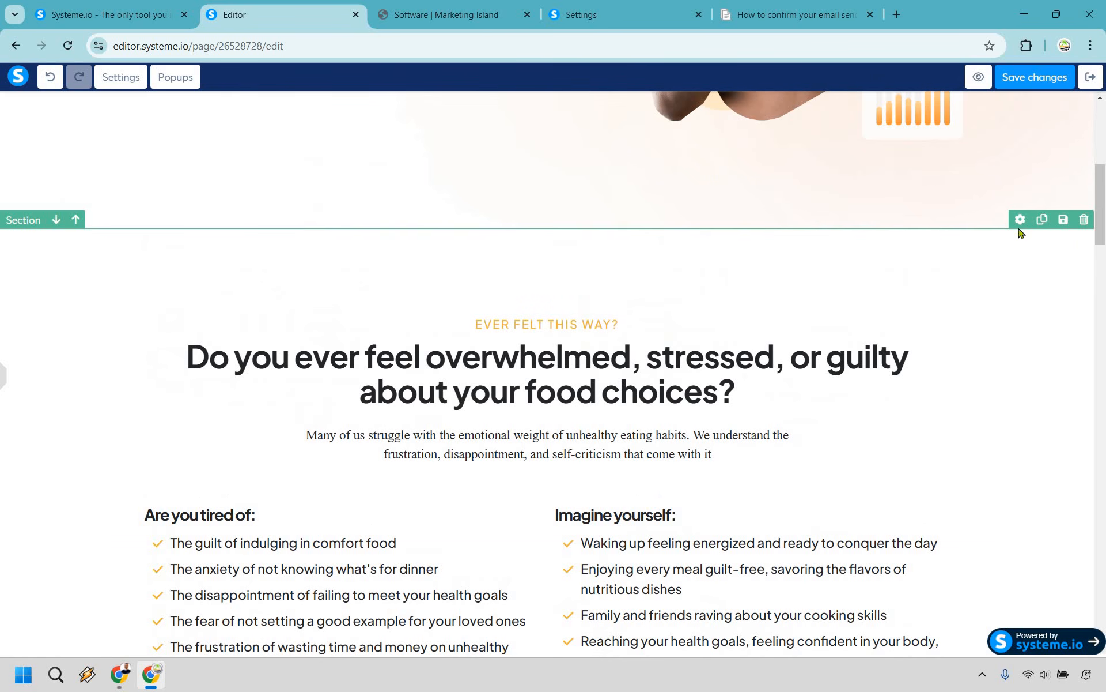
pyautogui.click(1084, 219)
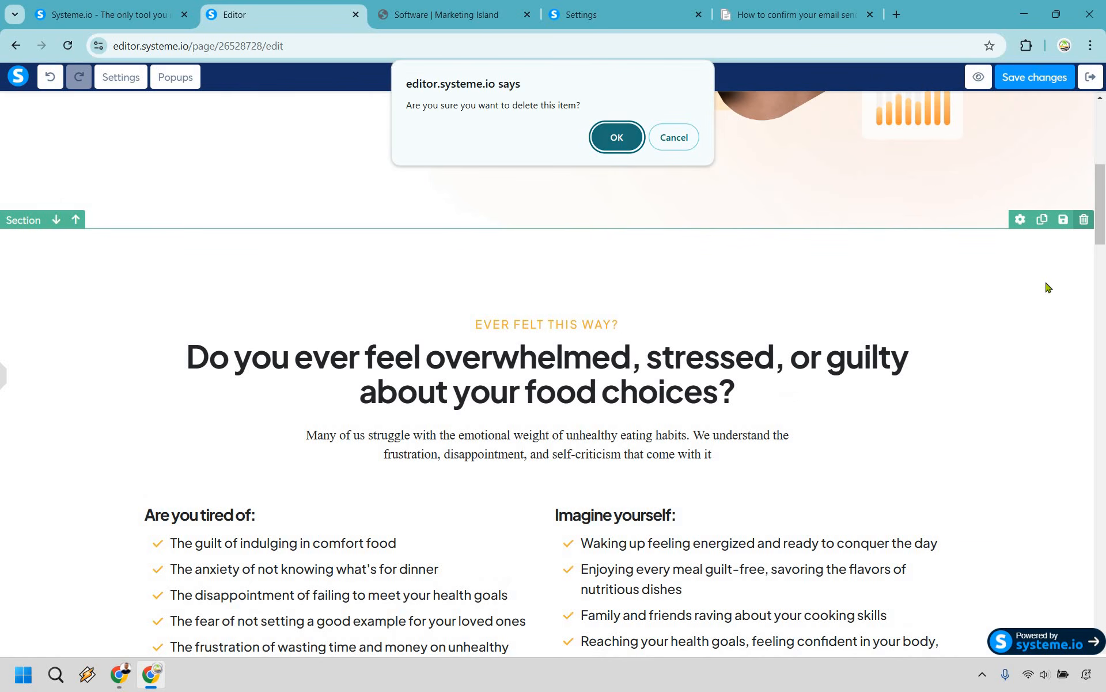
pyautogui.press('Return')
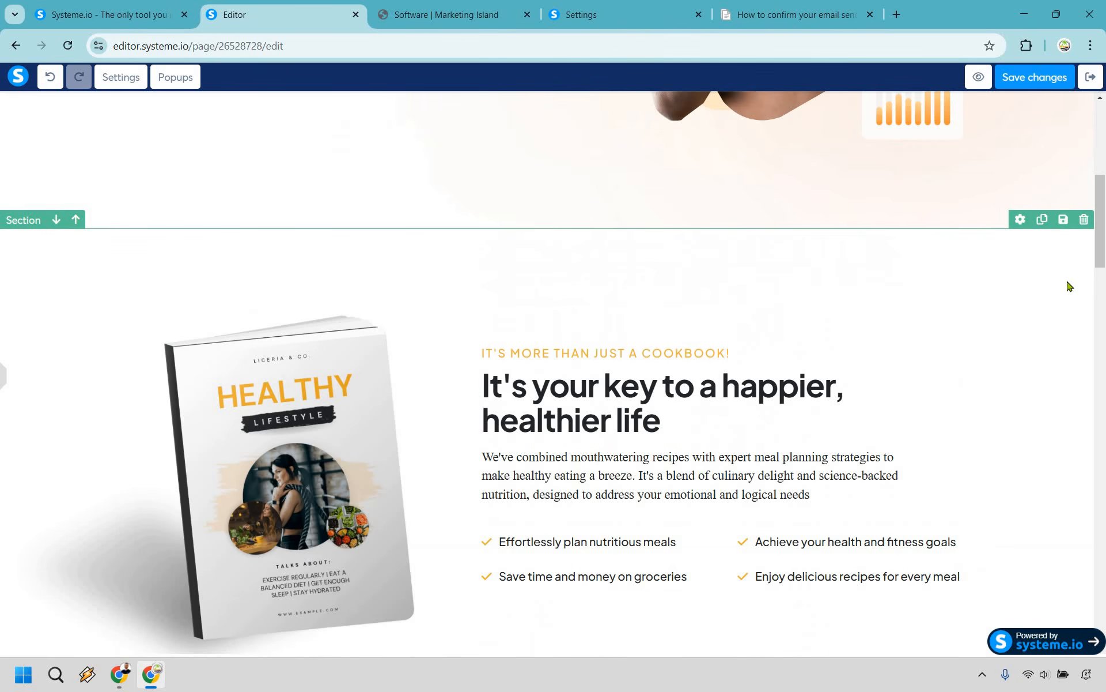
# Step: Delete the cookbook section headed "It's your key to a happier, healthier life"
pyautogui.scroll(-1, 446, 331)
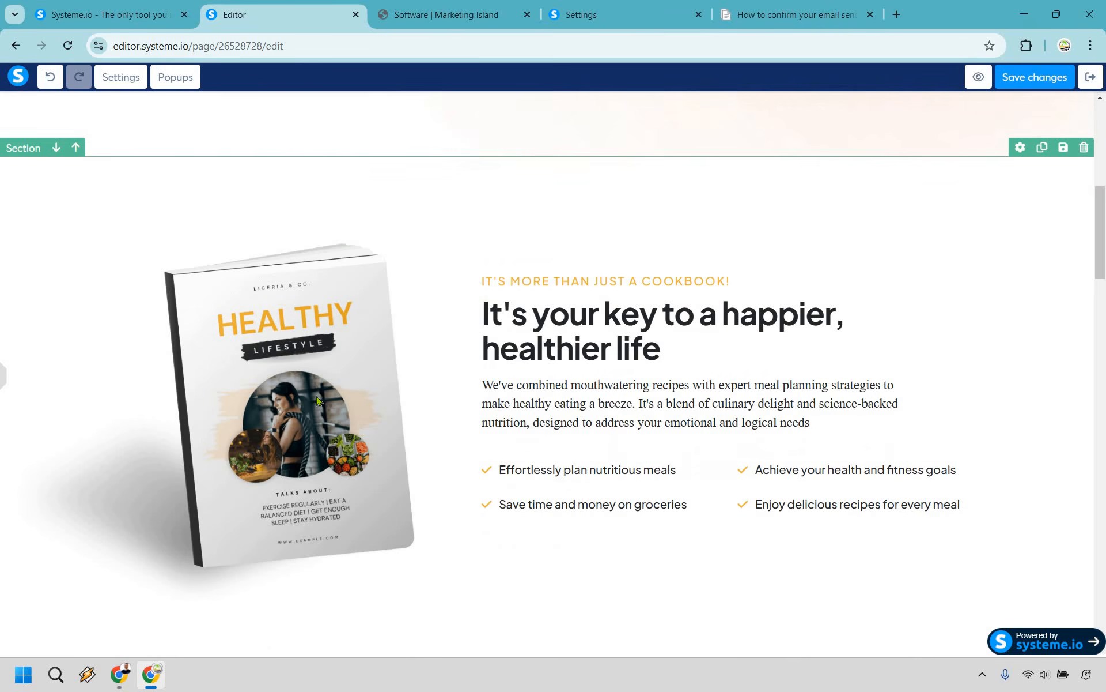
pyautogui.scroll(1, 952, 214)
pyautogui.click(1084, 219)
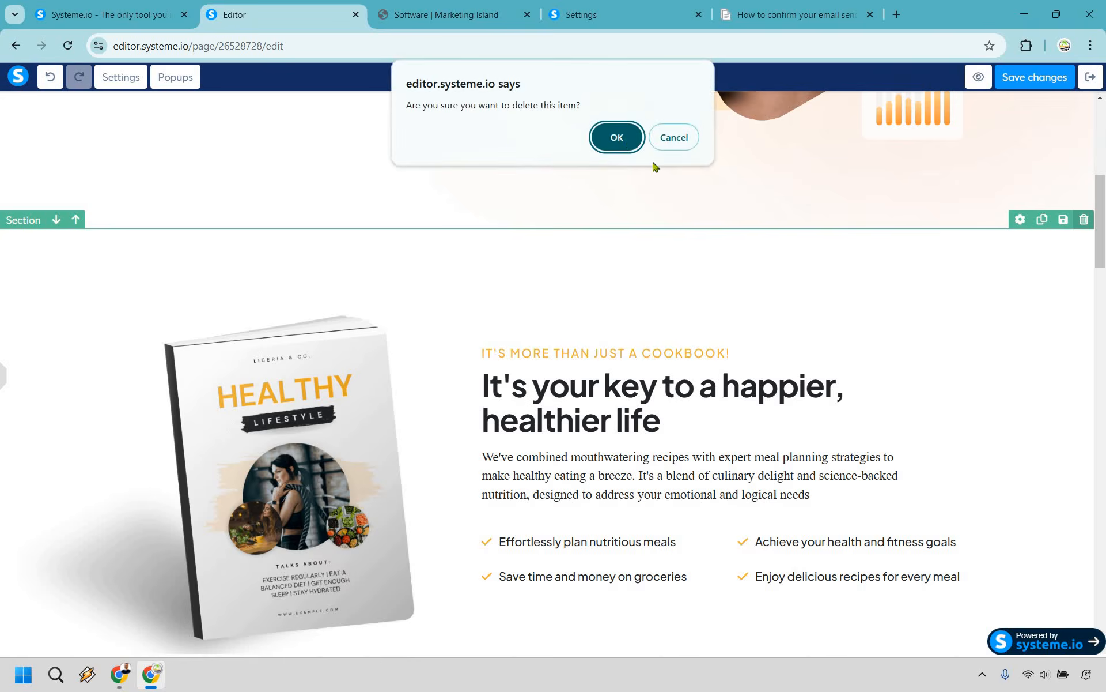
pyautogui.press('Return')
# Step: Delete the About Us section headed "Why choose us for your healthy food?"
pyautogui.scroll(-3, 1045, 365)
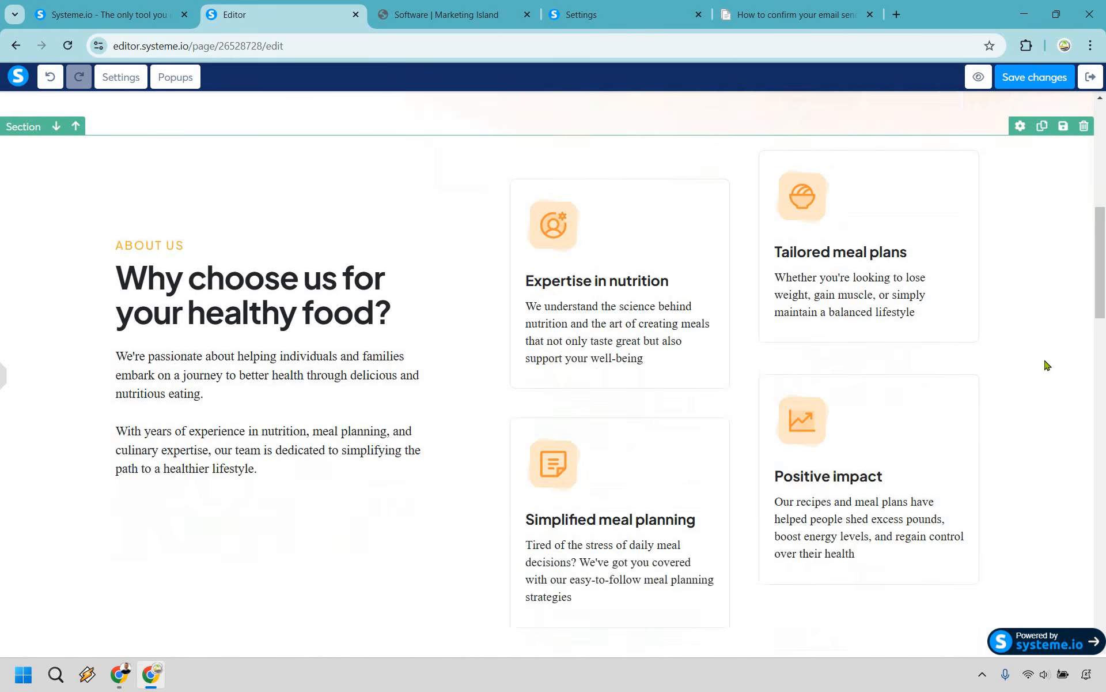
pyautogui.scroll(1, 1043, 379)
pyautogui.scroll(2, 1043, 379)
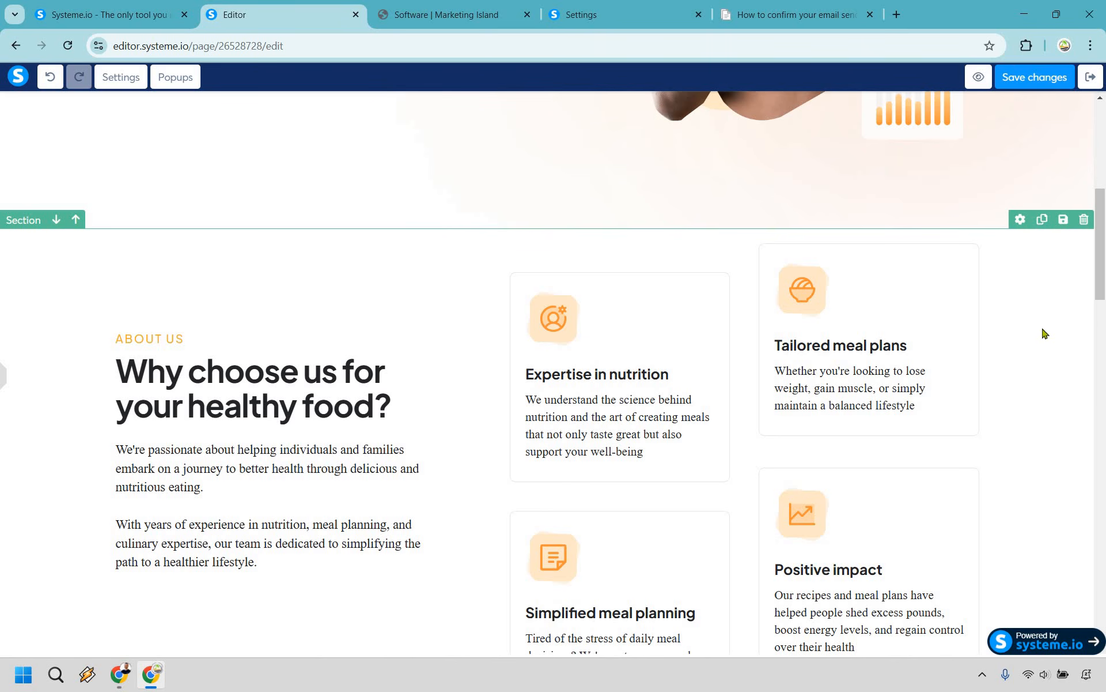
pyautogui.click(636, 144)
# Step: Delete the What's Included section headed "Not sure where to start?"
pyautogui.scroll(-1, 1052, 328)
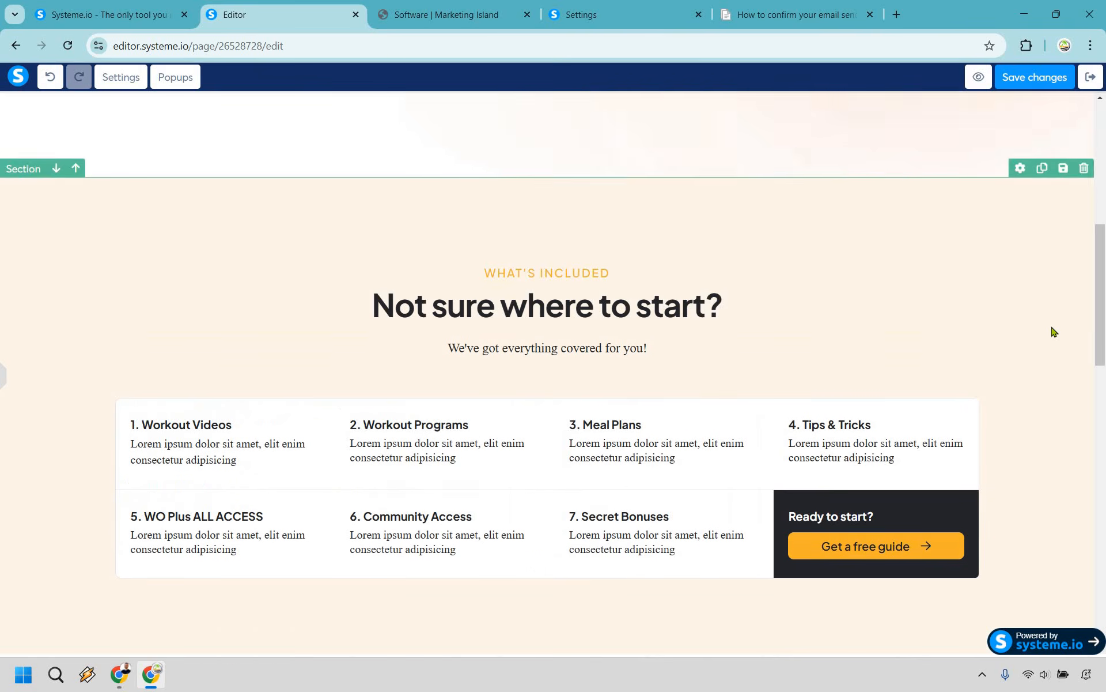
pyautogui.scroll(-4, 1066, 300)
pyautogui.scroll(5, 1082, 242)
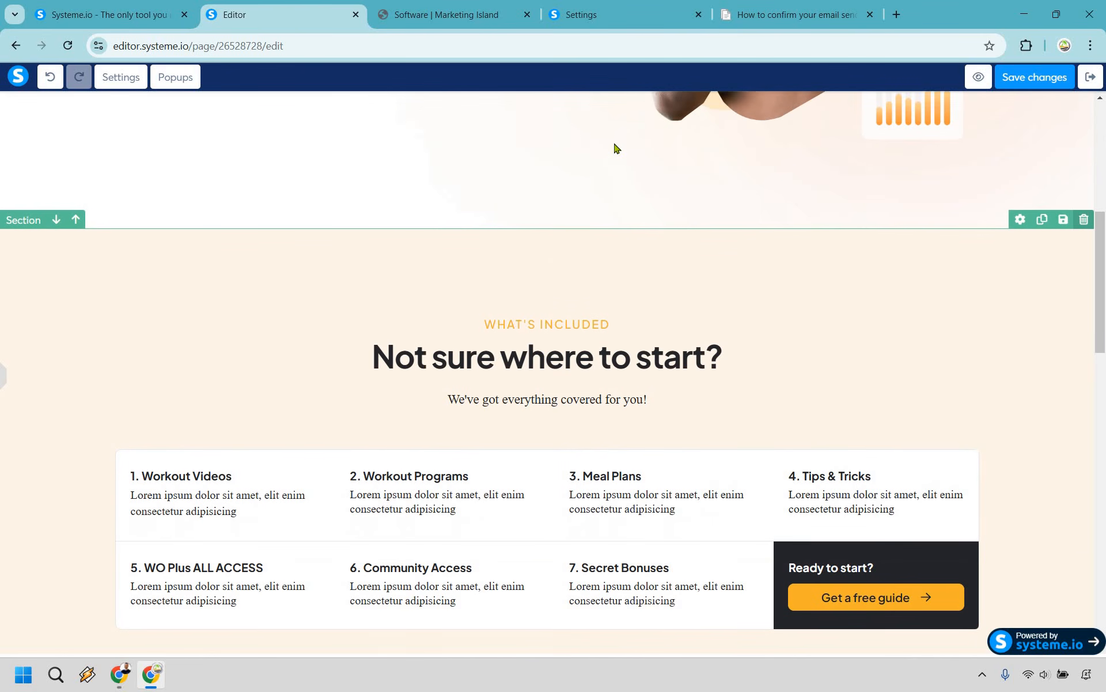
pyautogui.click(618, 143)
# Step: Delete the client testimonials section from the squeeze page
pyautogui.scroll(-5, 1076, 230)
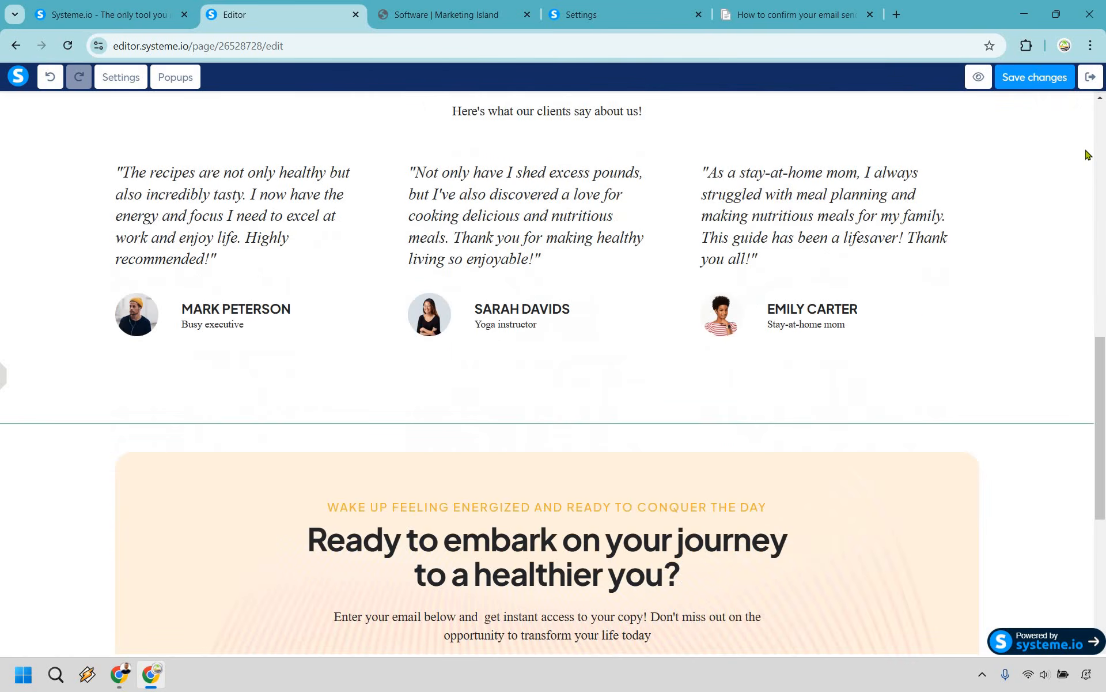
pyautogui.scroll(4, 1084, 162)
pyautogui.click(1084, 145)
pyautogui.press('Return')
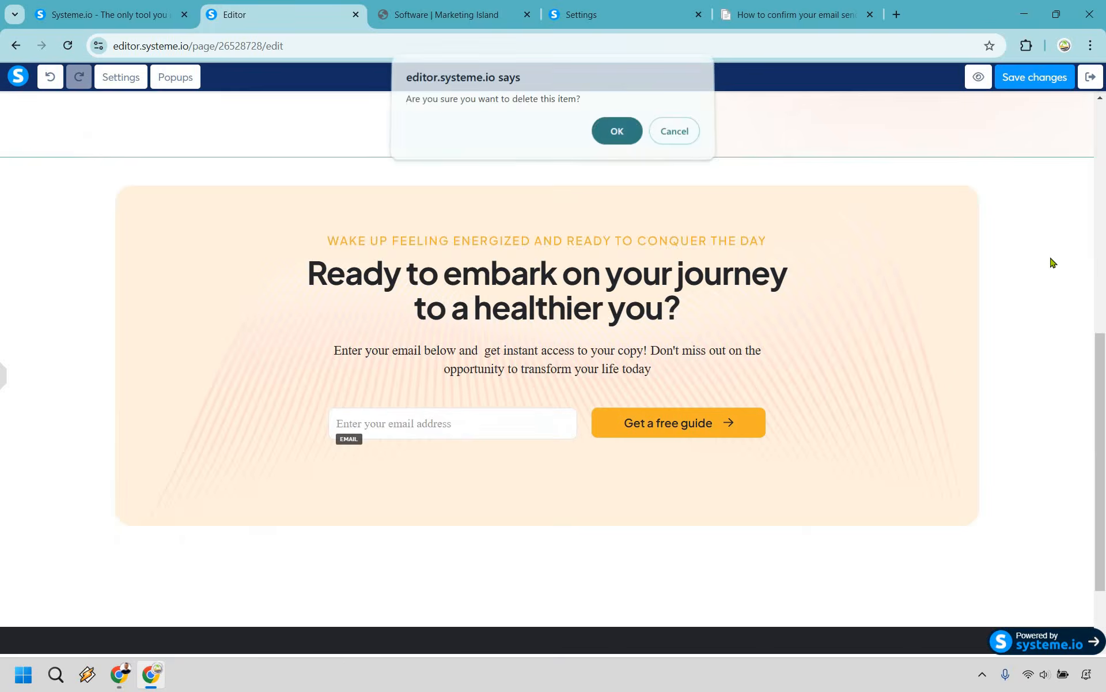
# Step: Delete the second opt-in section headed "Ready to embark on your journey to a healthier you?"
pyautogui.scroll(-2, 1062, 346)
pyautogui.scroll(3, 1078, 237)
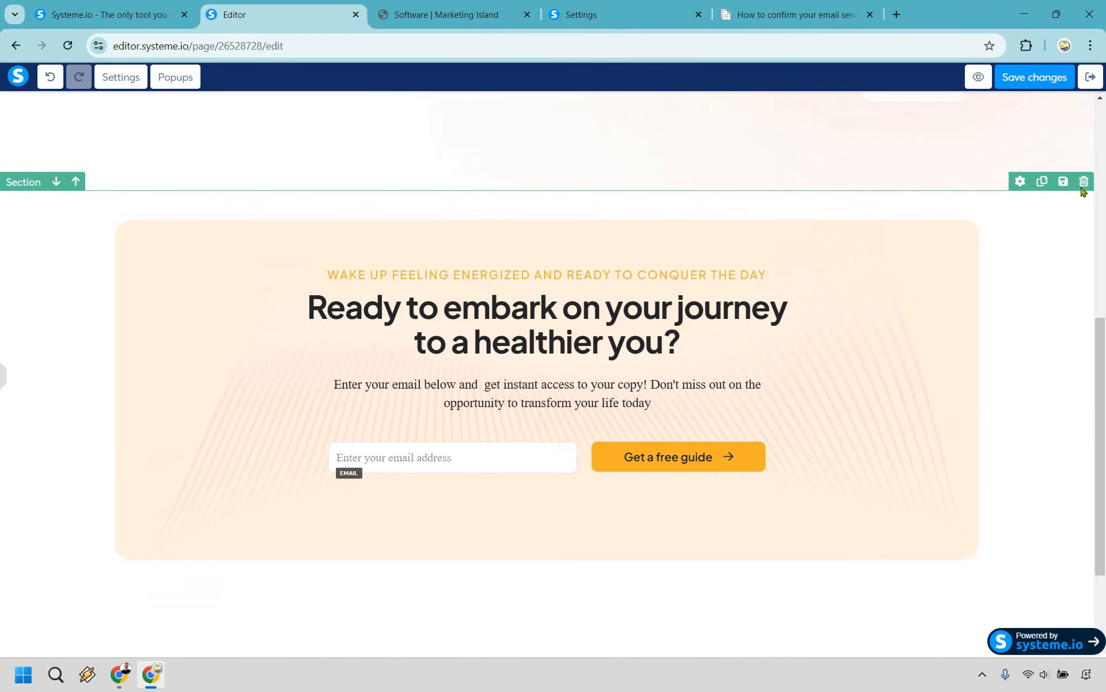
pyautogui.click(1083, 189)
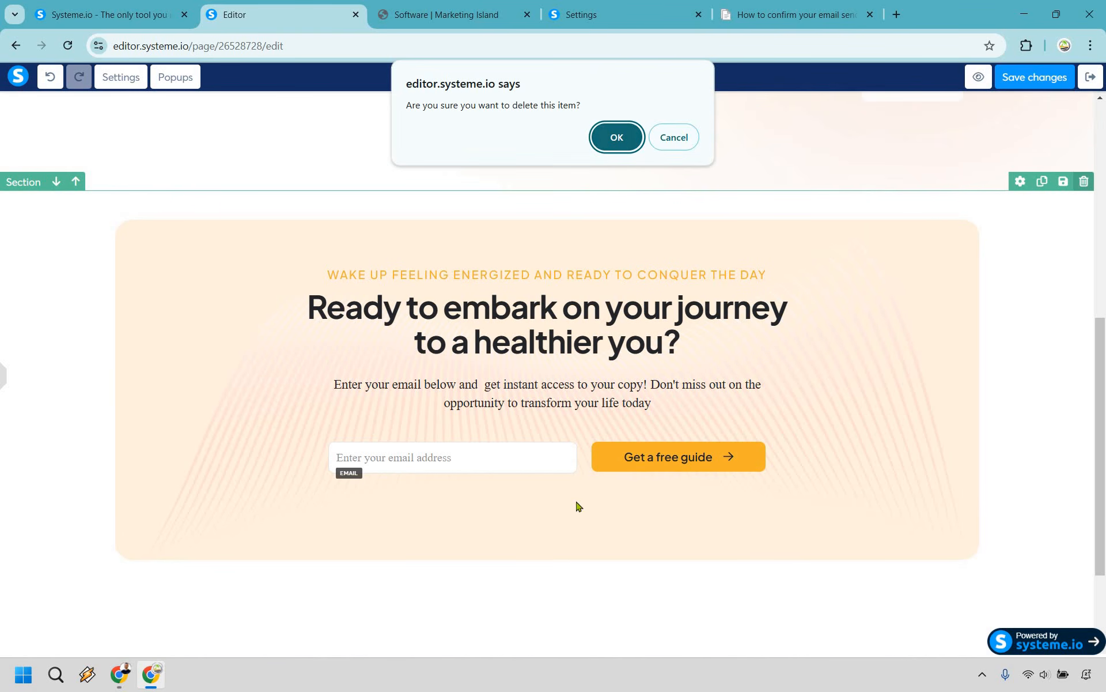
pyautogui.press('Return')
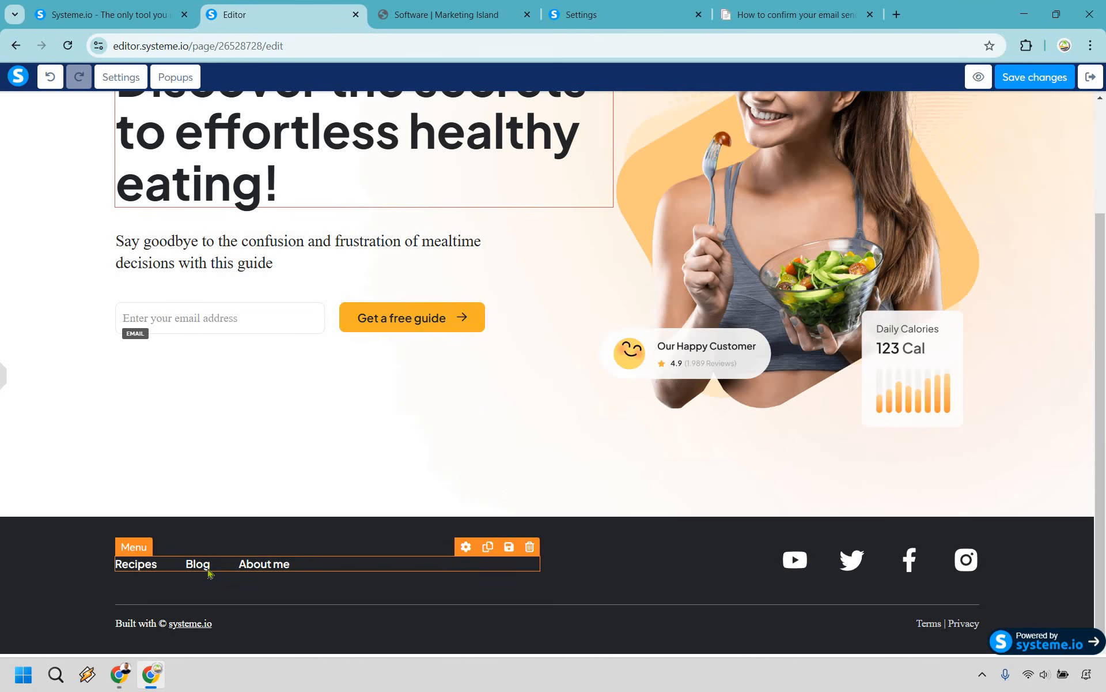
# Step: Delete the footer's "Built with systeme.io" row with the Terms and Privacy links, and the social media icons row
pyautogui.click(268, 616)
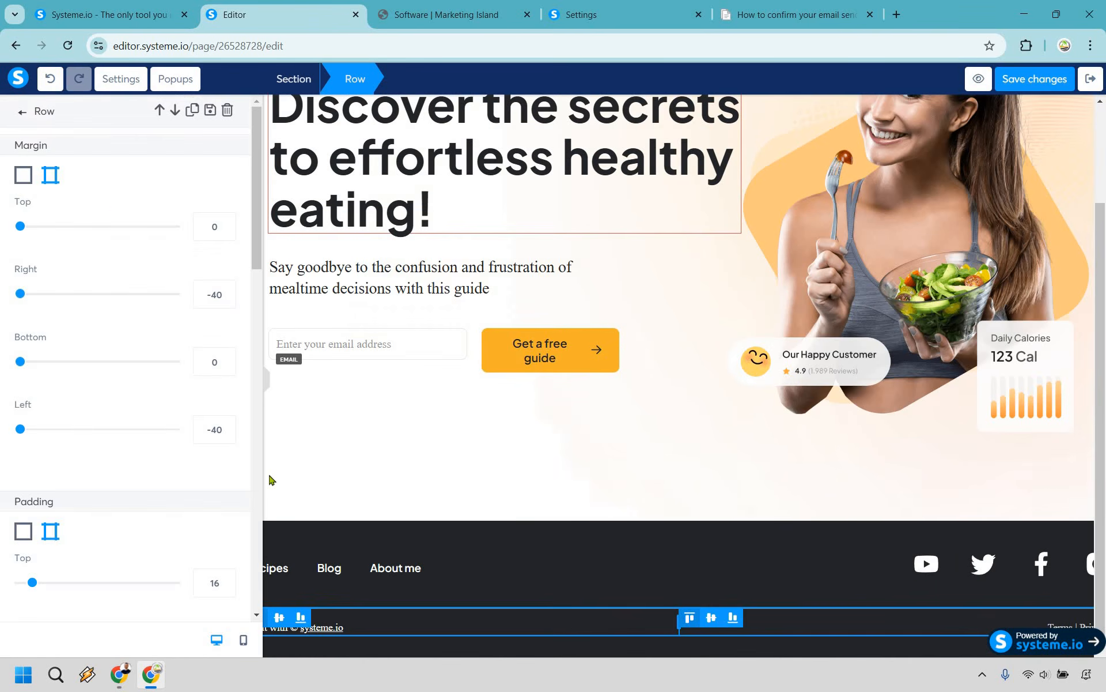
pyautogui.click(225, 111)
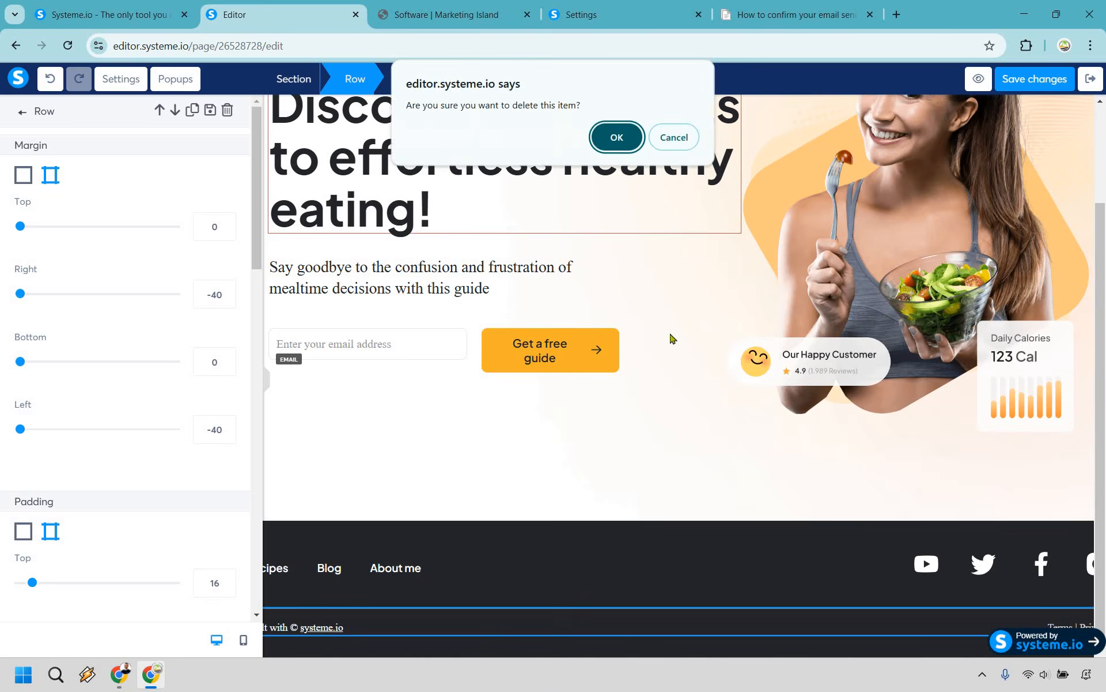
pyautogui.press('Return')
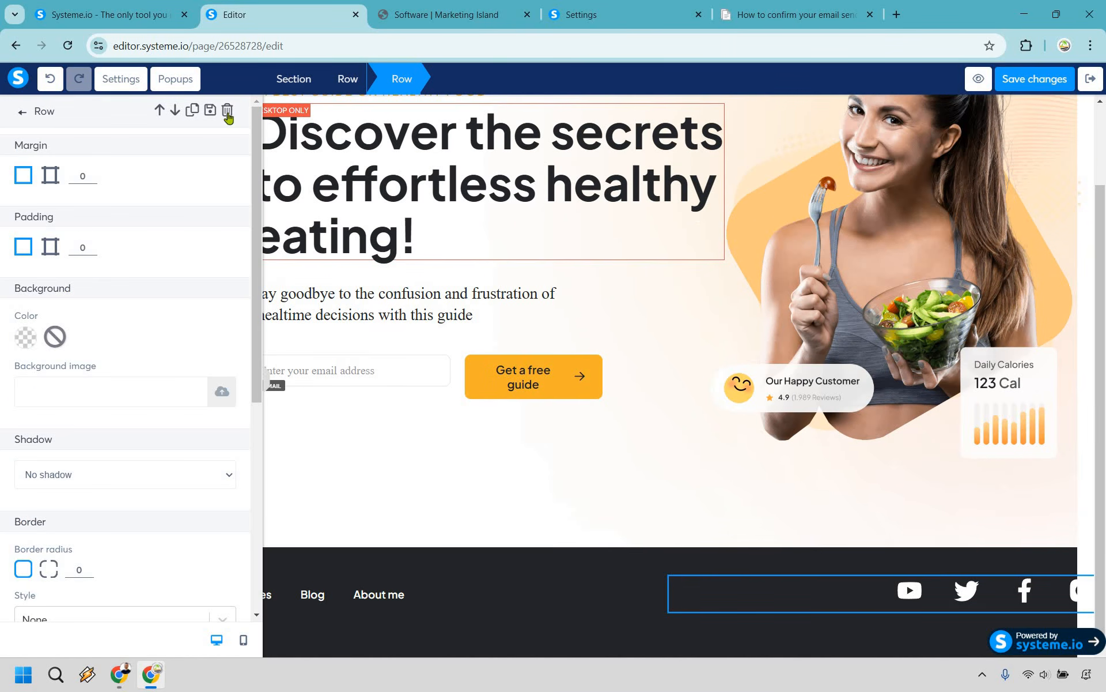
pyautogui.click(228, 111)
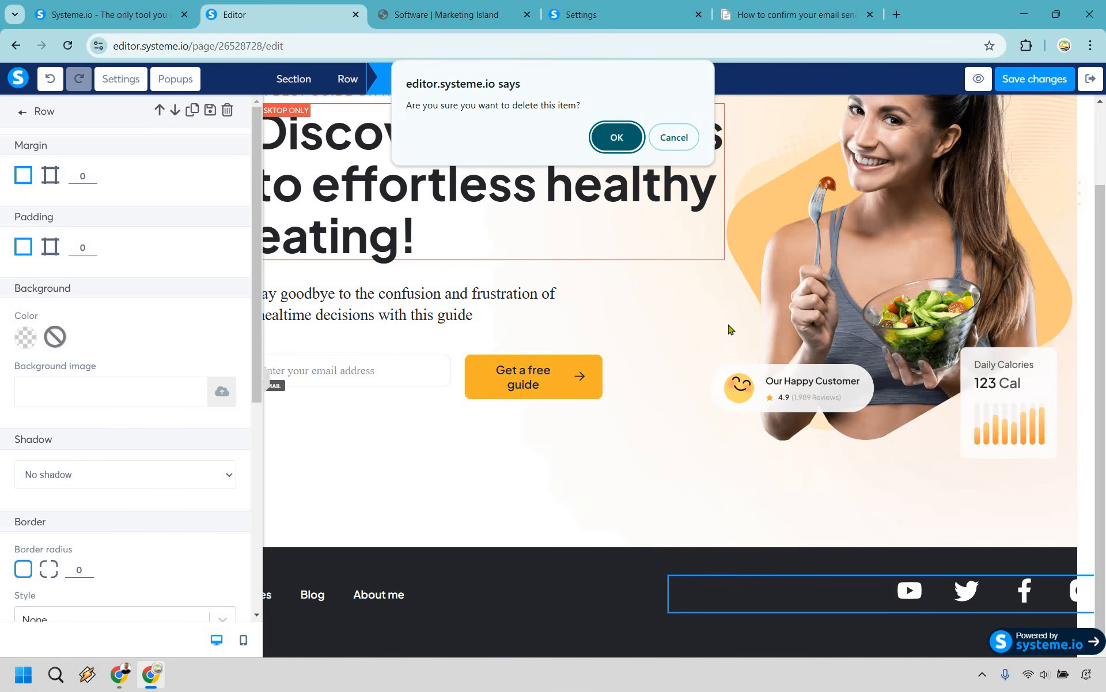
pyautogui.press('Return')
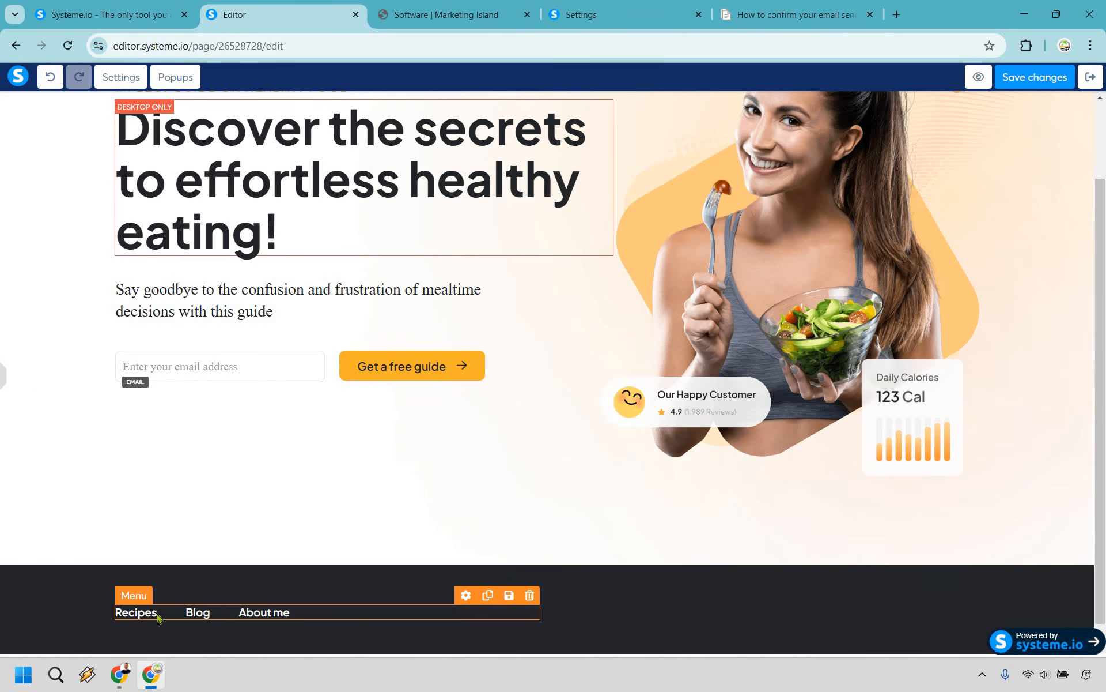
# Step: Rename the footer menu items Recipes, Blog and About me to Terms of Service, Privacy Policy and Support
pyautogui.click(158, 618)
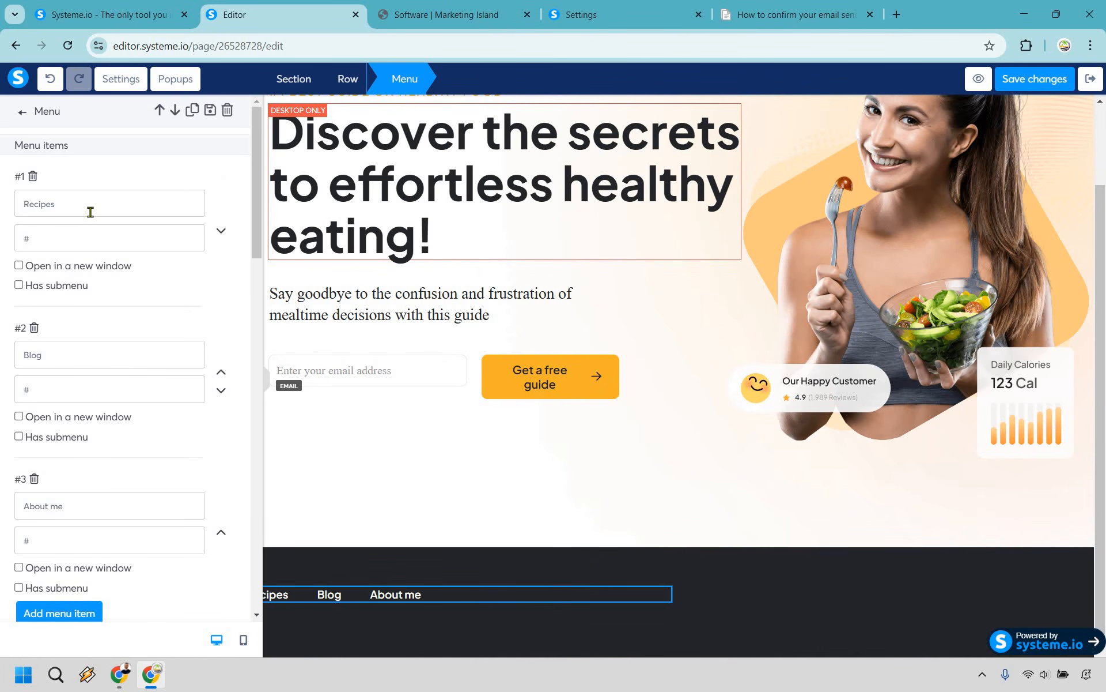
pyautogui.doubleClick(92, 211)
pyautogui.write('Terms of Serv')
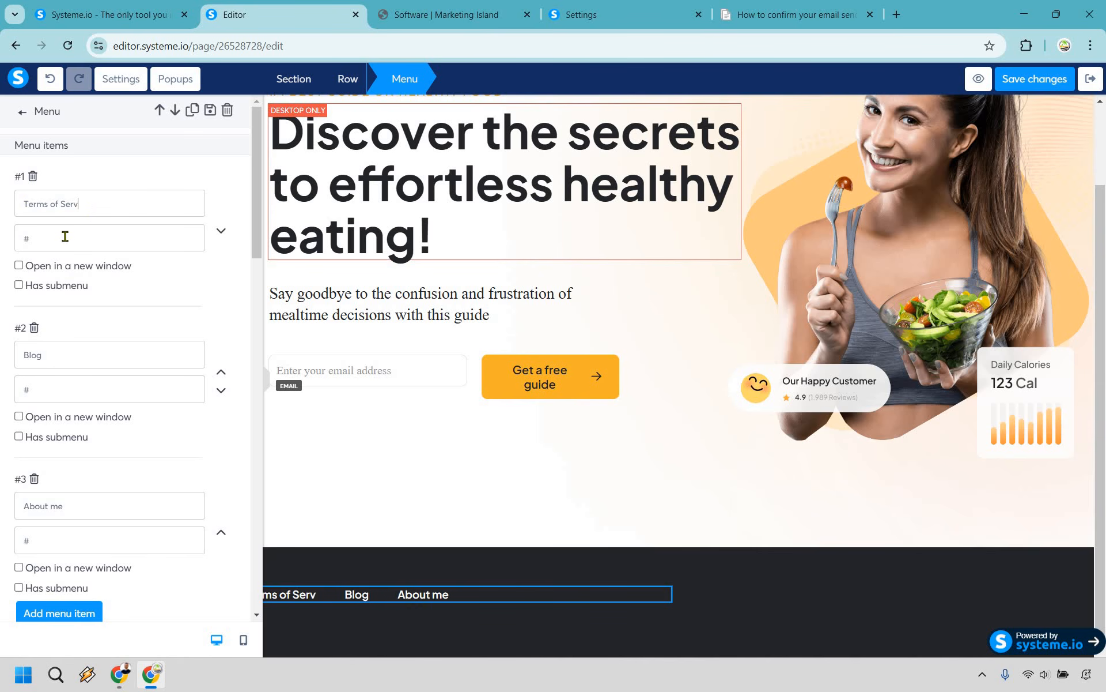
pyautogui.write('ice')
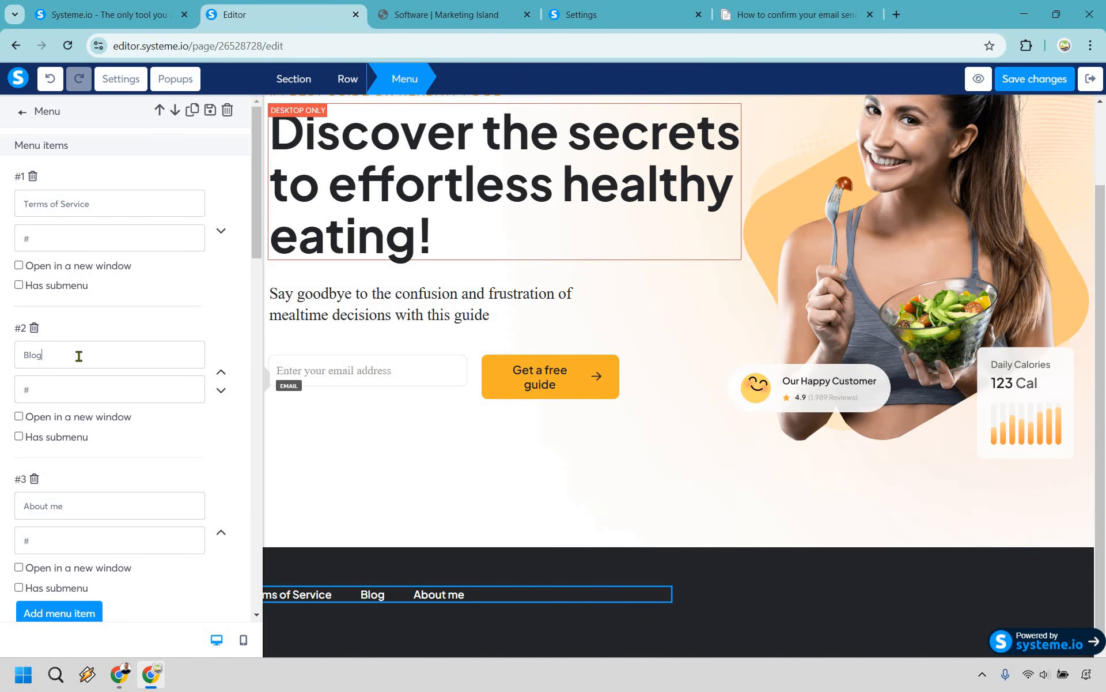
pyautogui.doubleClick(79, 356)
pyautogui.write('Privacy Policy')
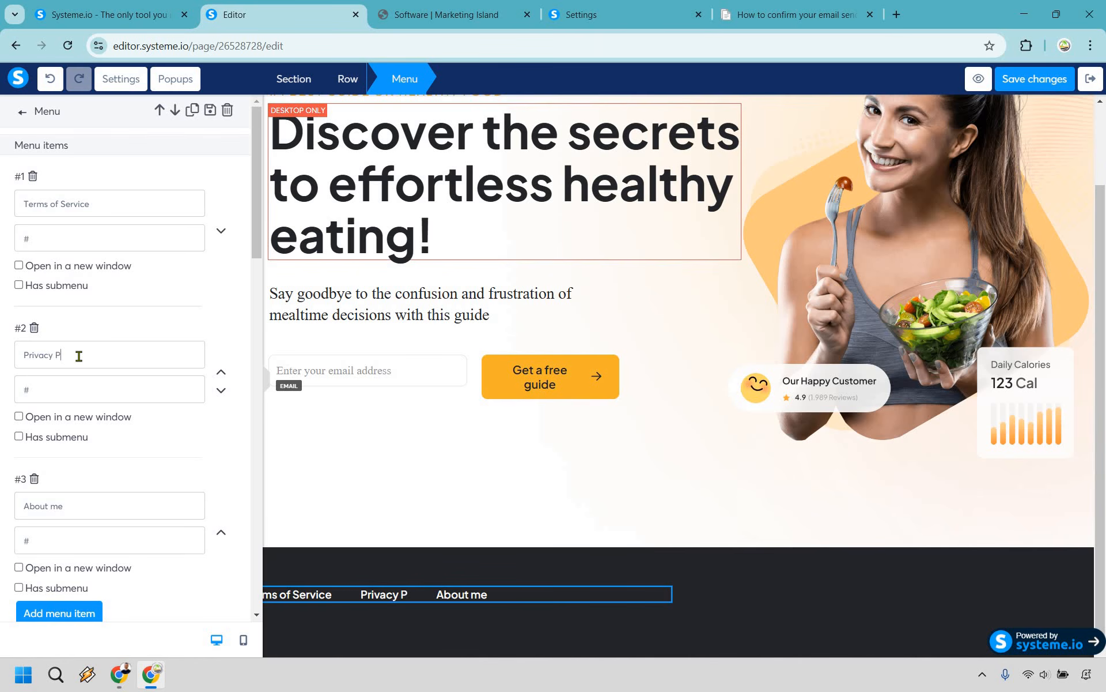
pyautogui.tripleClick(106, 514)
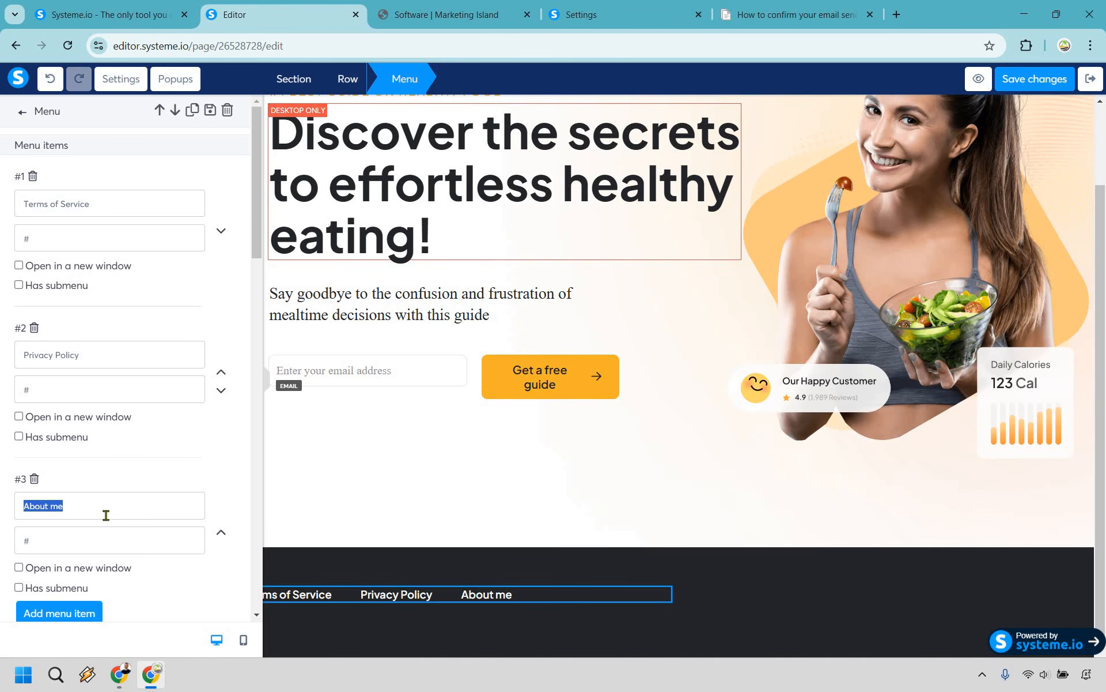
pyautogui.write('Support')
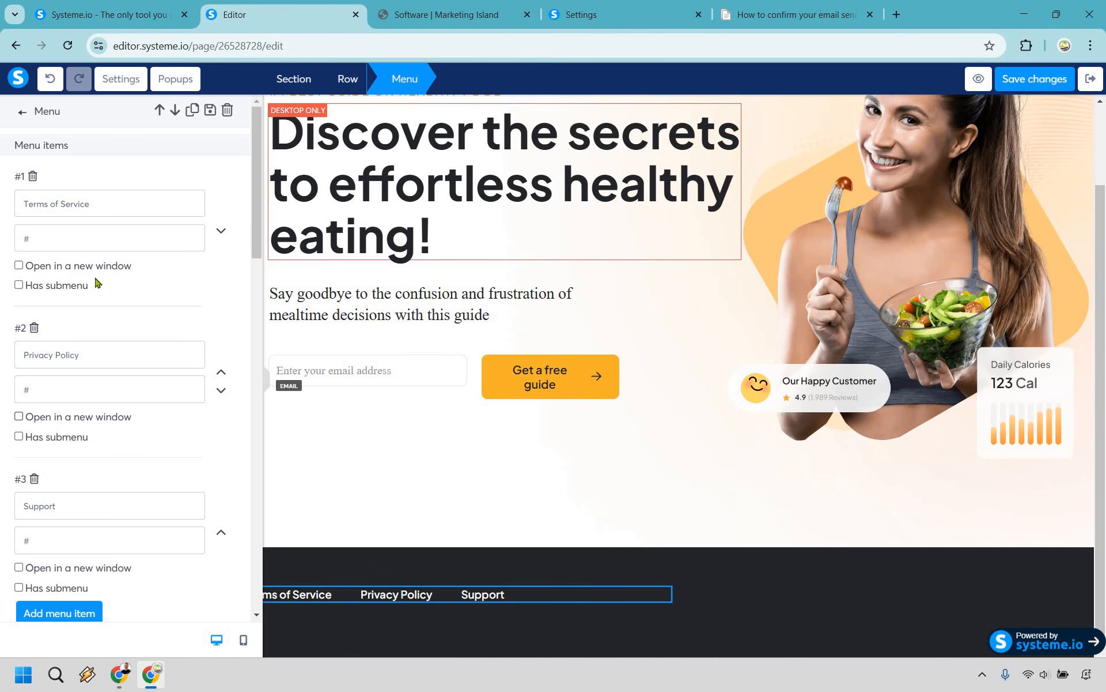
pyautogui.click(18, 267)
pyautogui.click(19, 568)
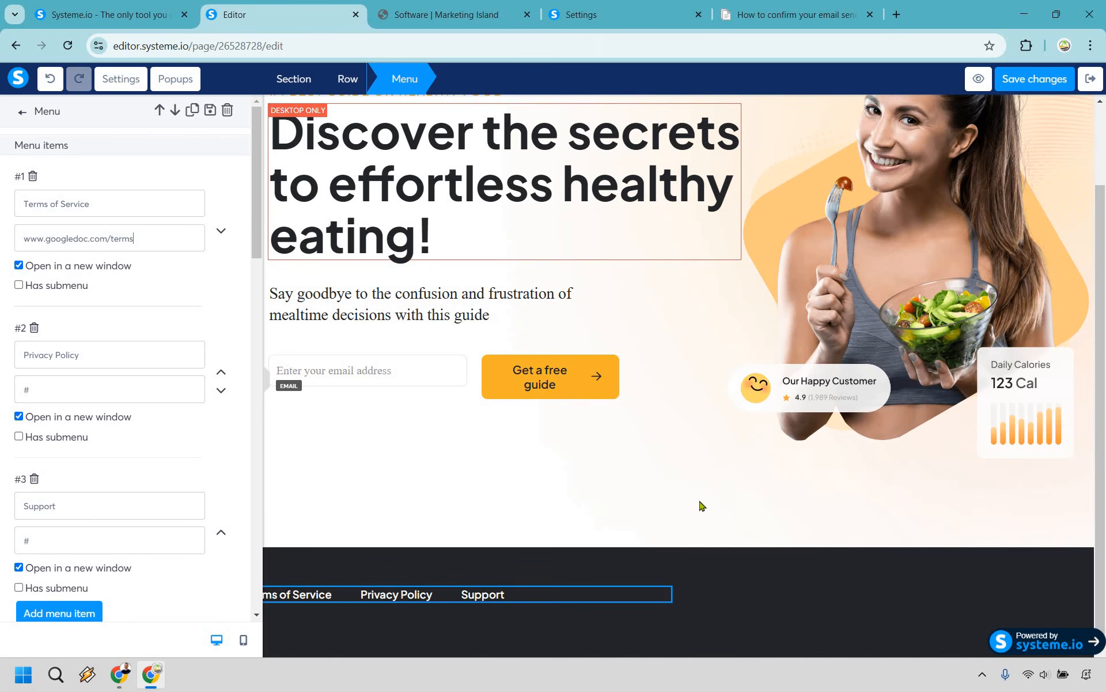
pyautogui.click(769, 514)
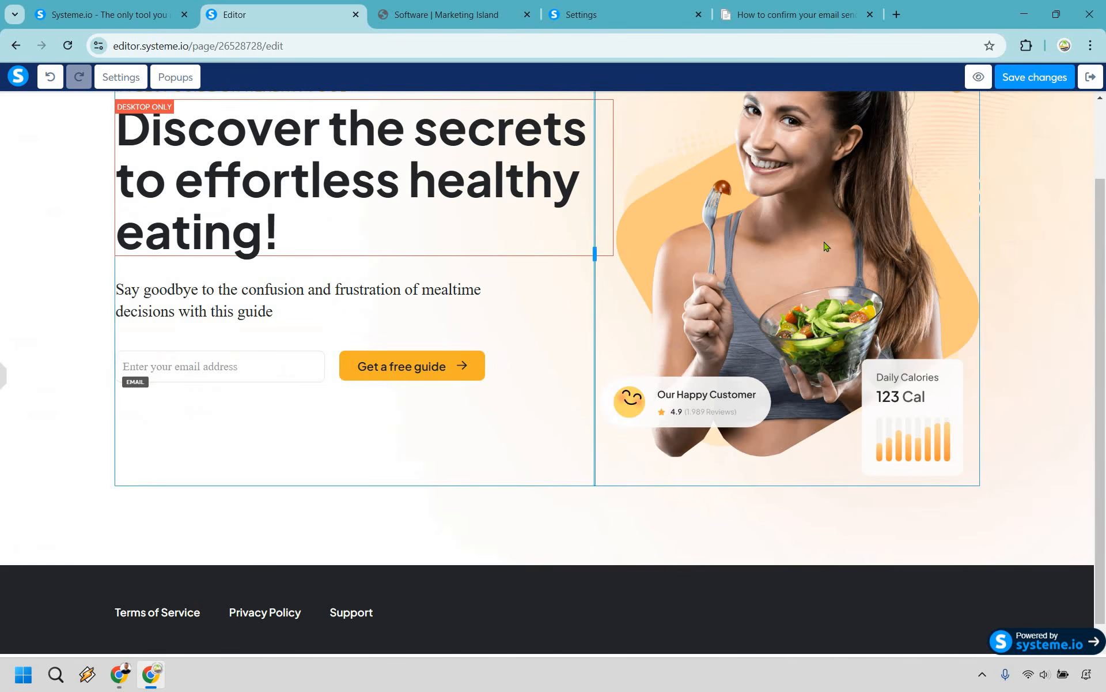
# Step: Replace the hero illustration with the image 1.png and set its image size to 448
pyautogui.click(826, 246)
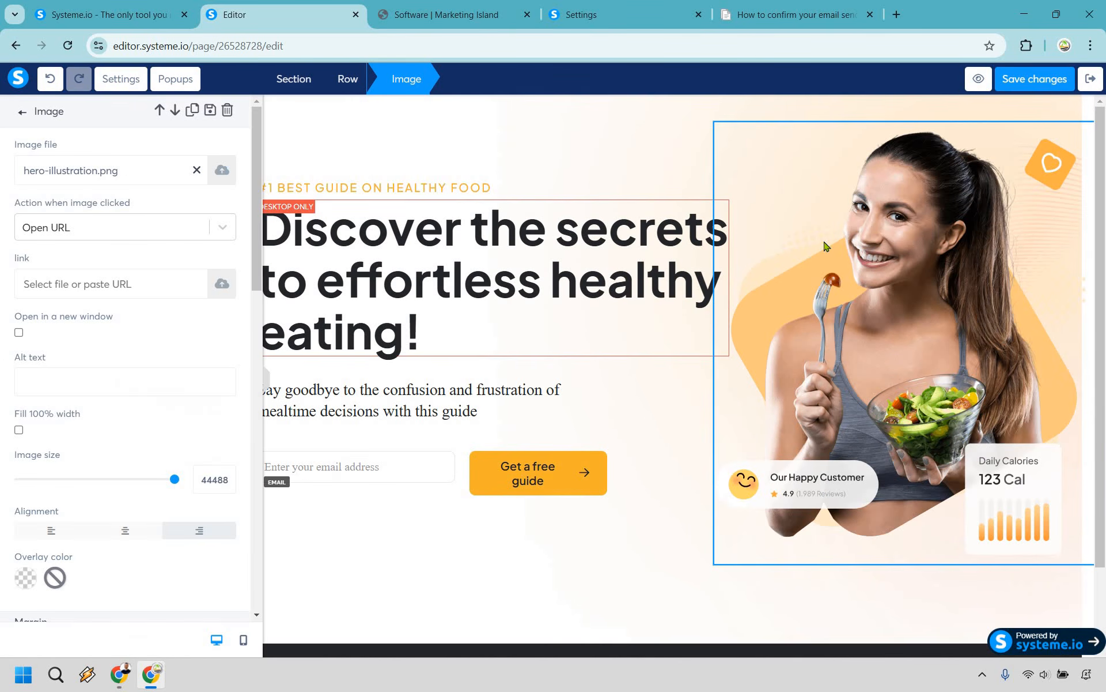
pyautogui.click(223, 178)
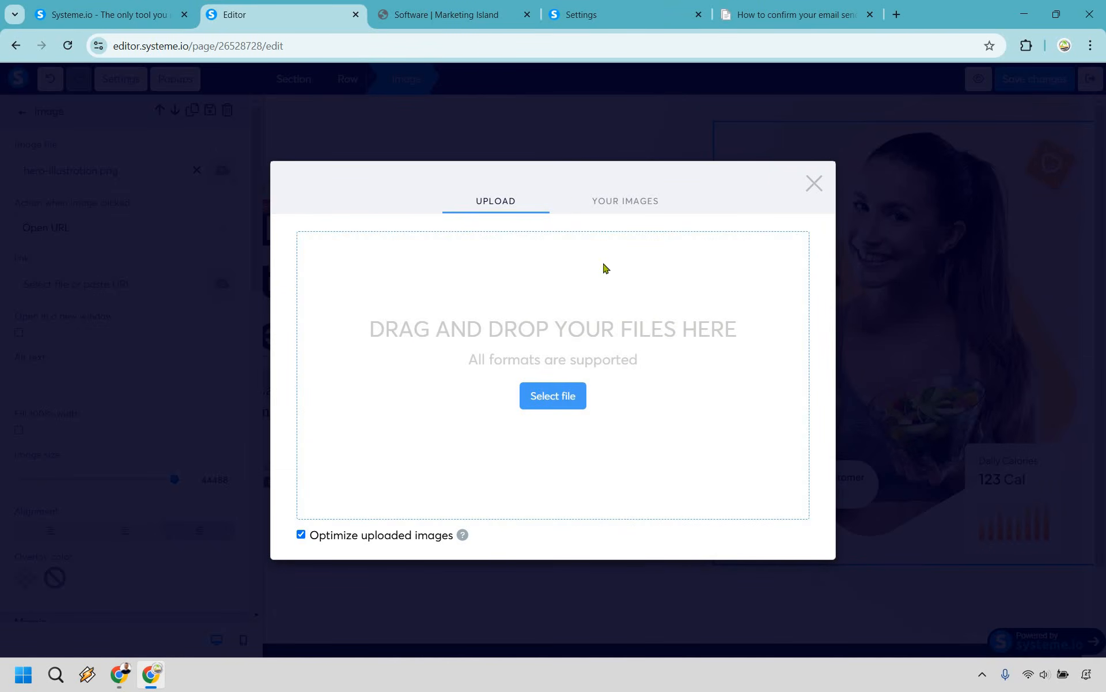
pyautogui.click(426, 352)
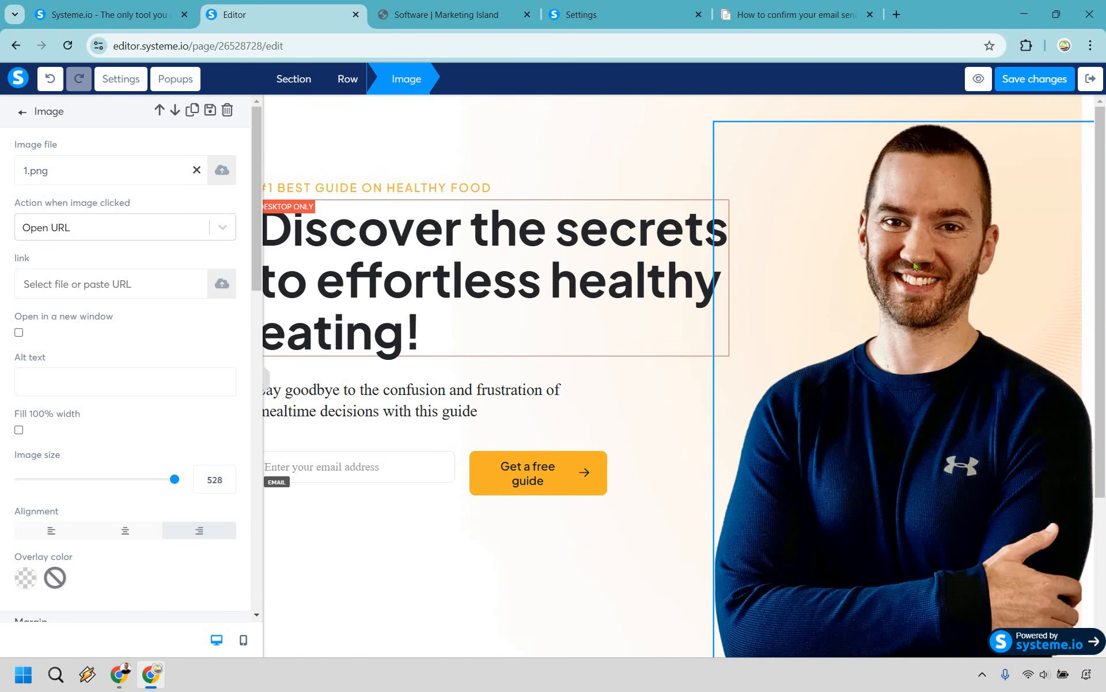
pyautogui.moveTo(175, 480); pyautogui.dragTo(153, 479)
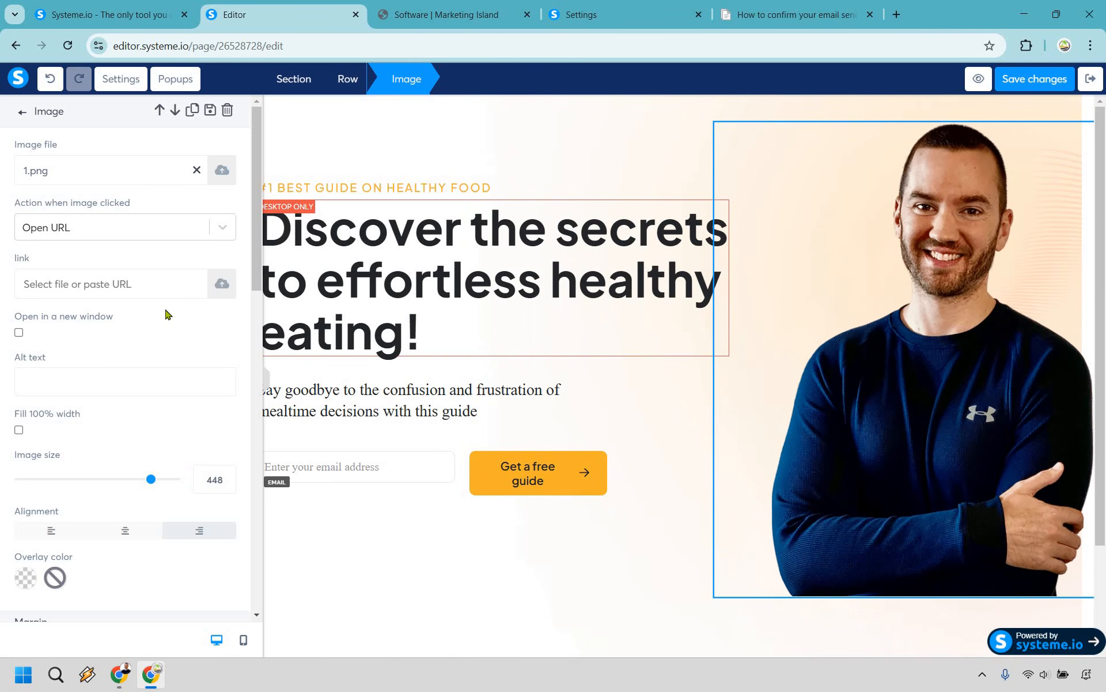
# Step: Set the hero image's left margin to 0 and its right margin to 55
pyautogui.scroll(-6, 104, 400)
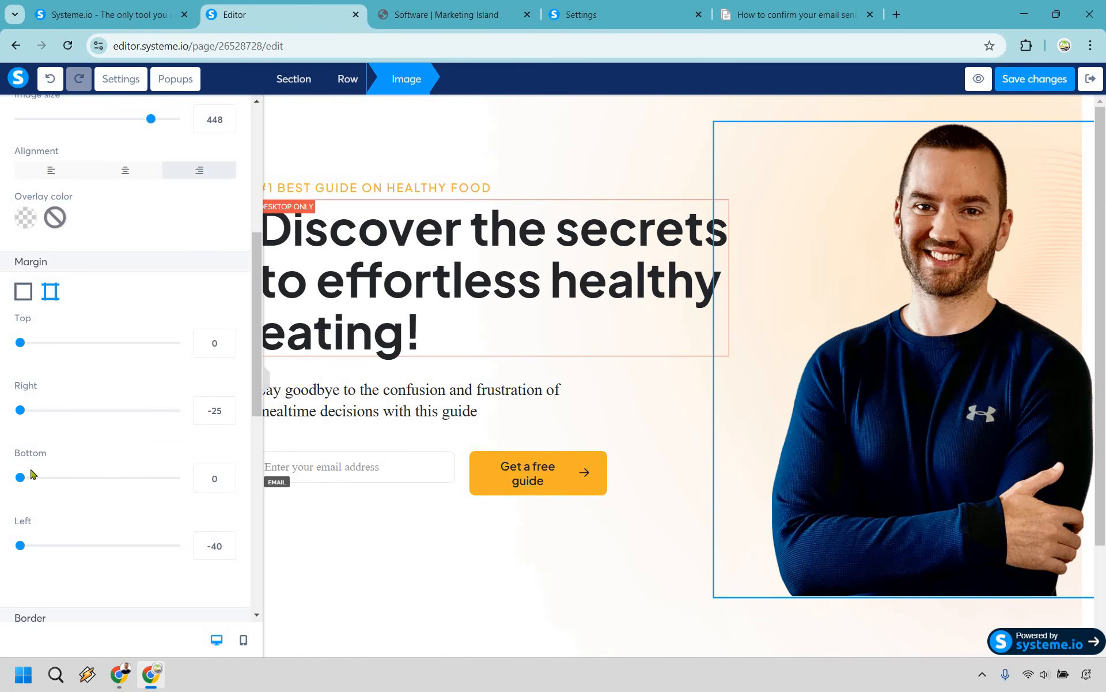
pyautogui.moveTo(20, 550); pyautogui.dragTo(32, 546)
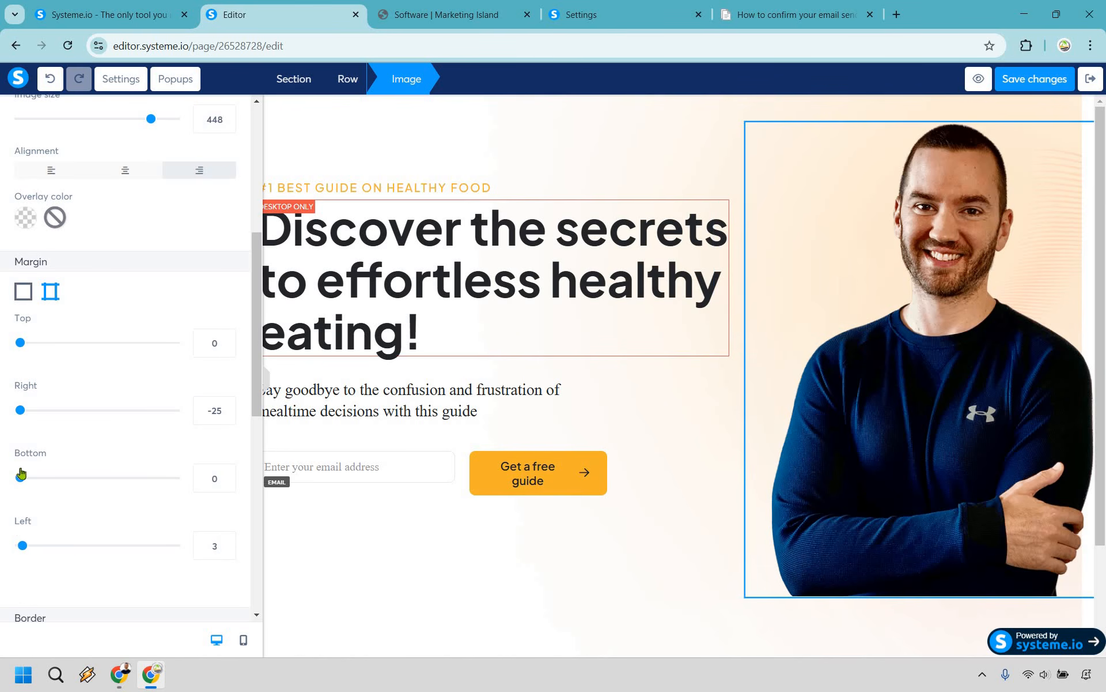
pyautogui.moveTo(34, 410); pyautogui.dragTo(63, 410)
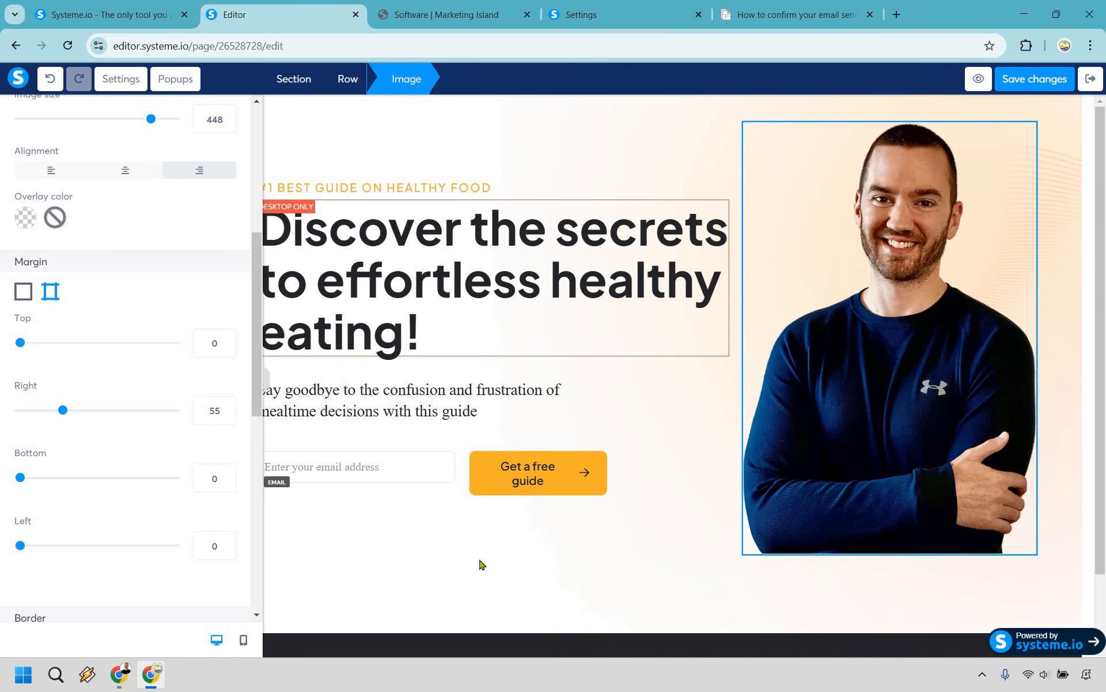
# Step: Set the hero section's top padding to 44 and its bottom padding to 0
pyautogui.click(719, 595)
pyautogui.click(708, 603)
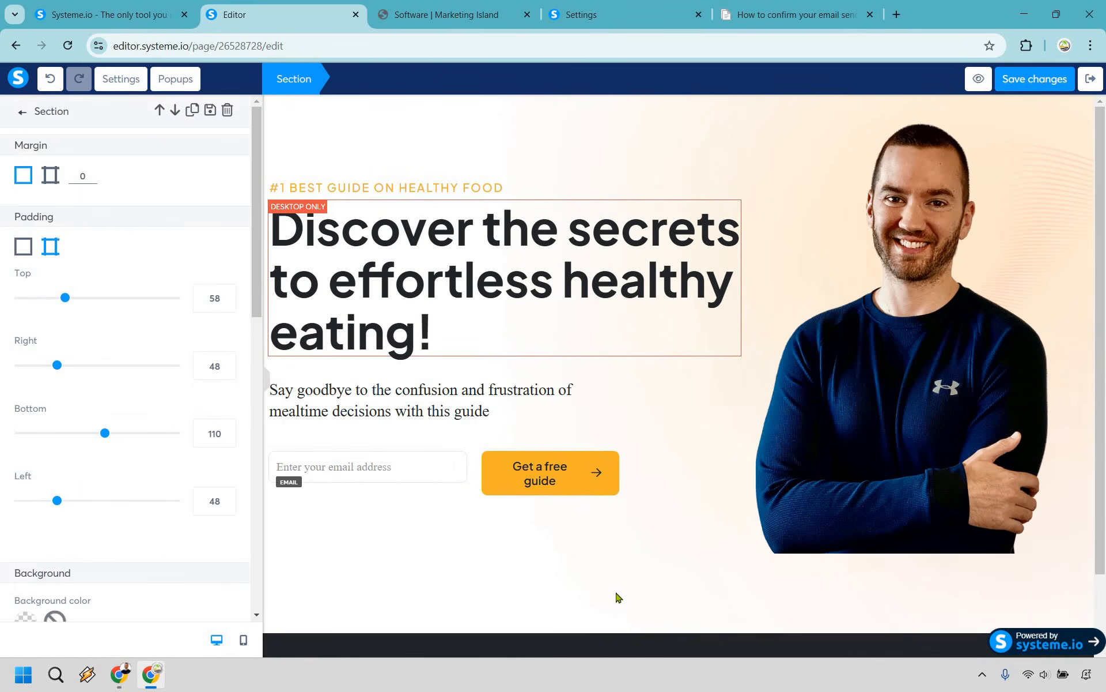
pyautogui.moveTo(64, 298); pyautogui.dragTo(54, 298)
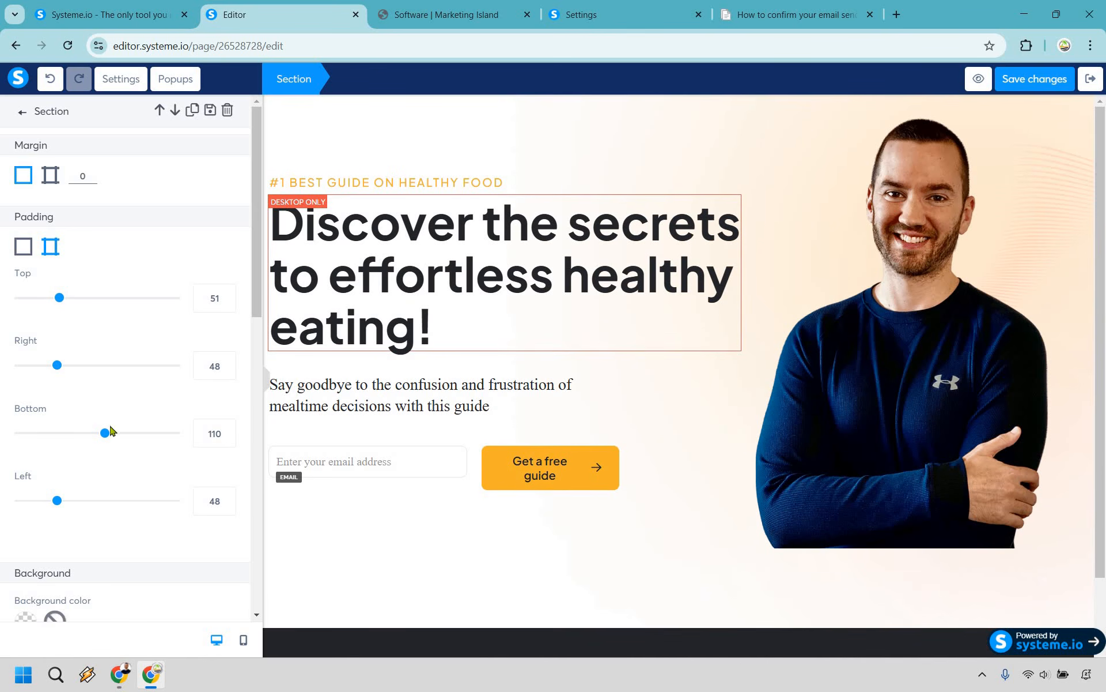
pyautogui.click(57, 431)
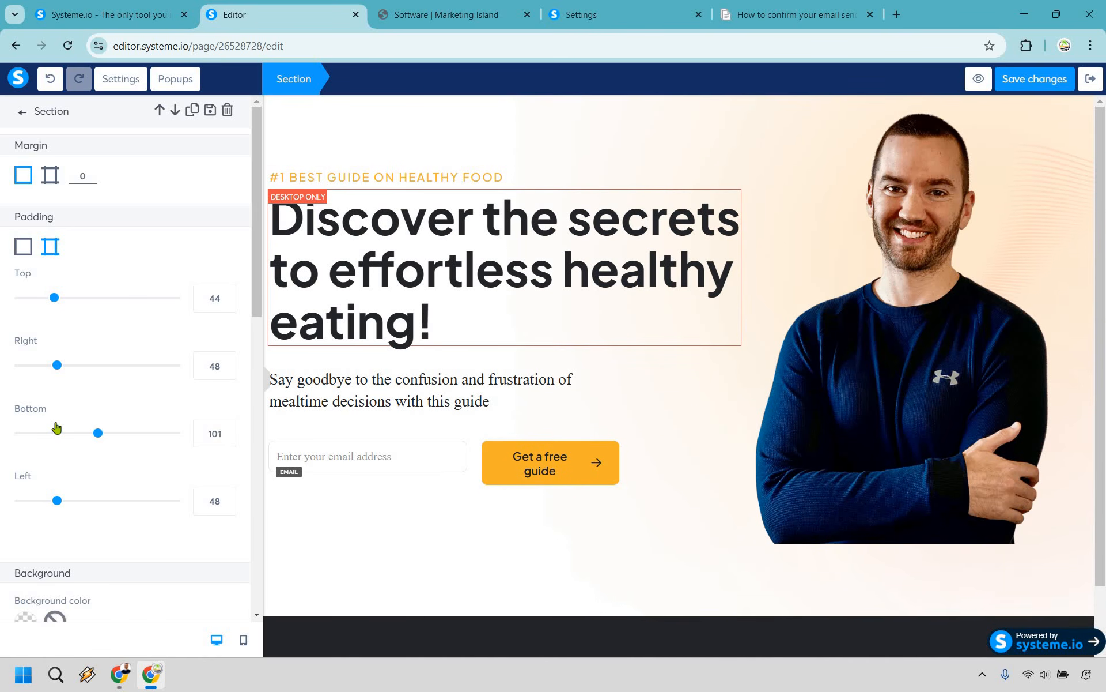
pyautogui.moveTo(37, 426); pyautogui.dragTo(18, 422)
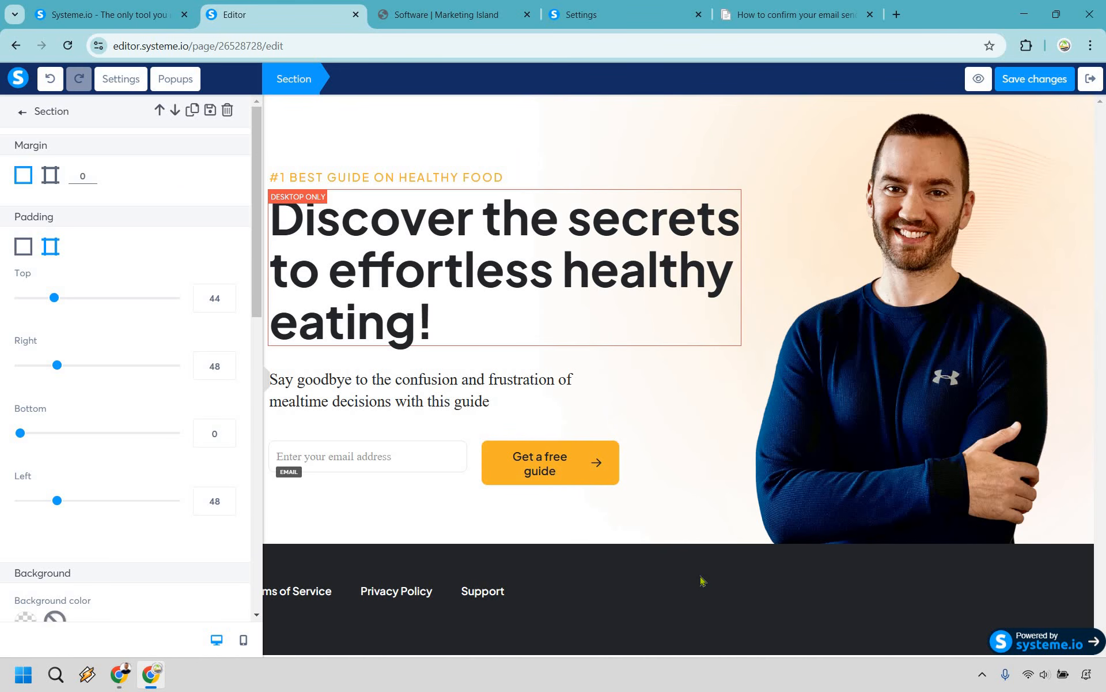
pyautogui.click(265, 370)
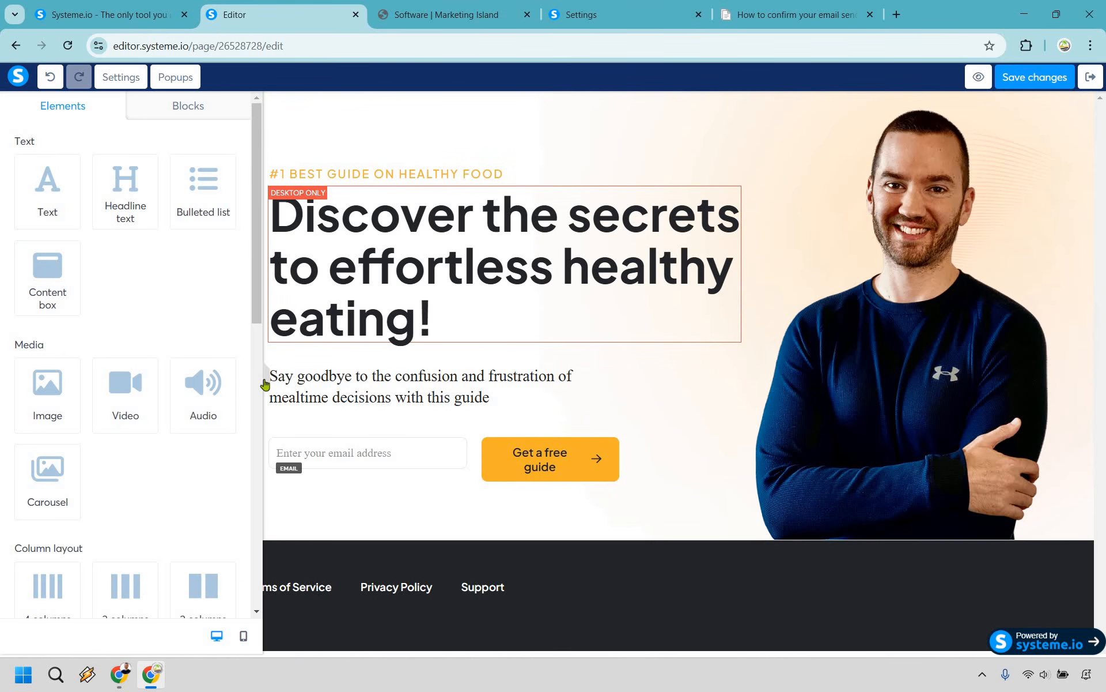
pyautogui.click(265, 382)
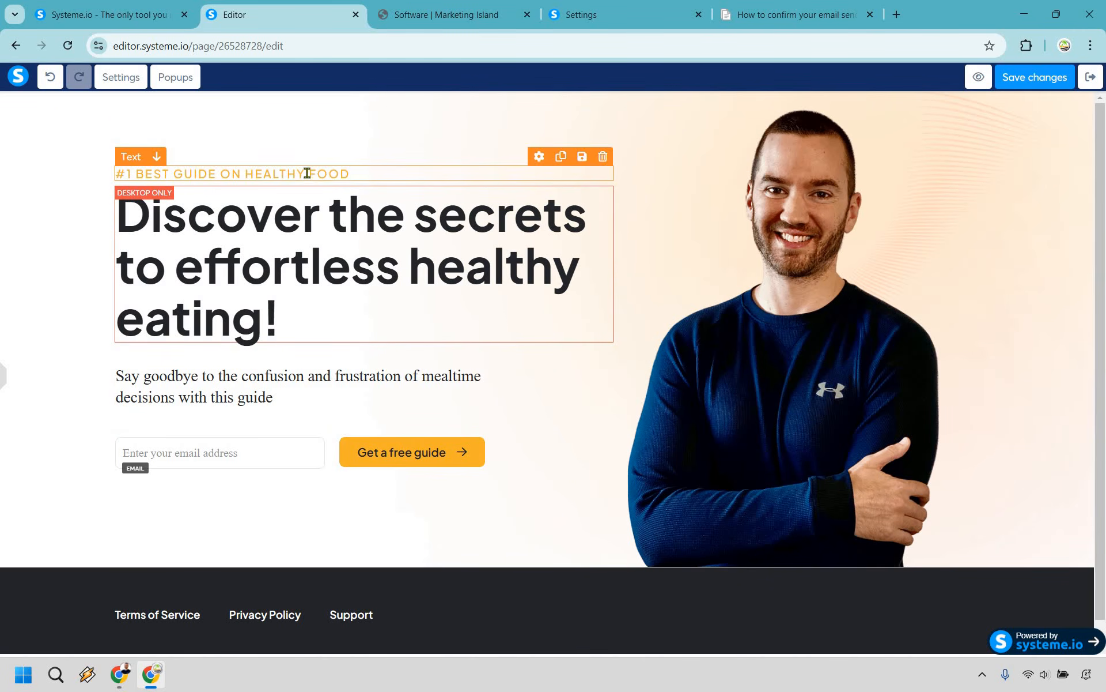
# Step: Replace the small orange tagline above the headline with "FREE VIDEO REVEALS"
pyautogui.click(353, 173)
pyautogui.tripleClick(354, 173)
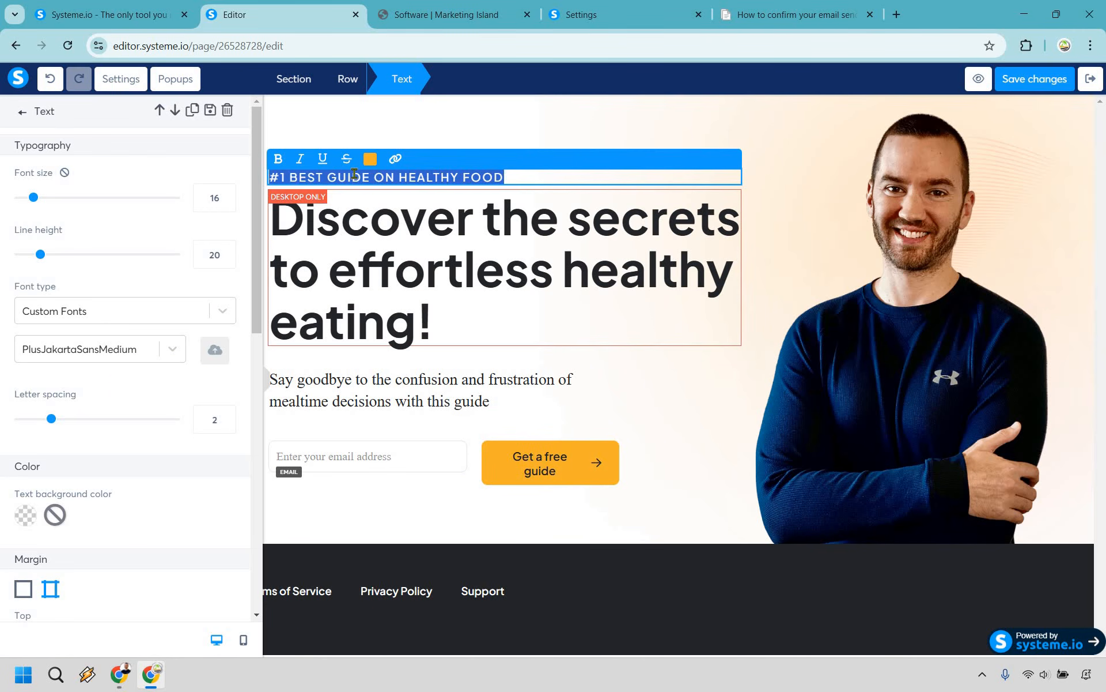
pyautogui.write('FREE')
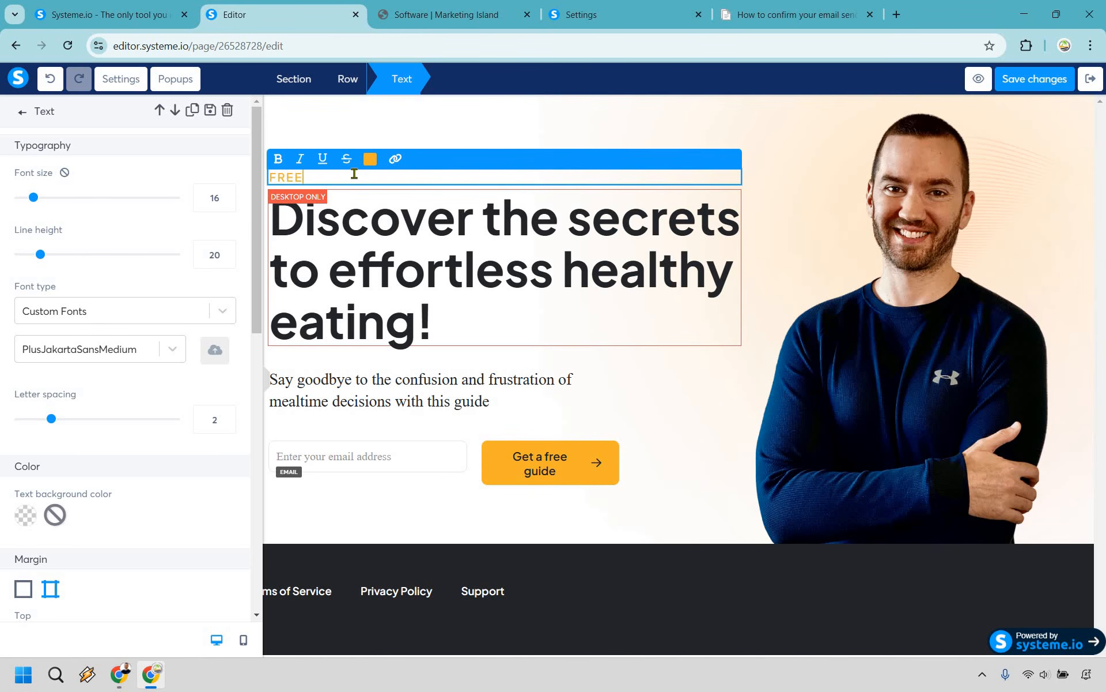
pyautogui.write(' VIDEO REVEALS')
# Step: Replace the main headline with "How To Build Your Digital Business From Scratch"
pyautogui.click(494, 265)
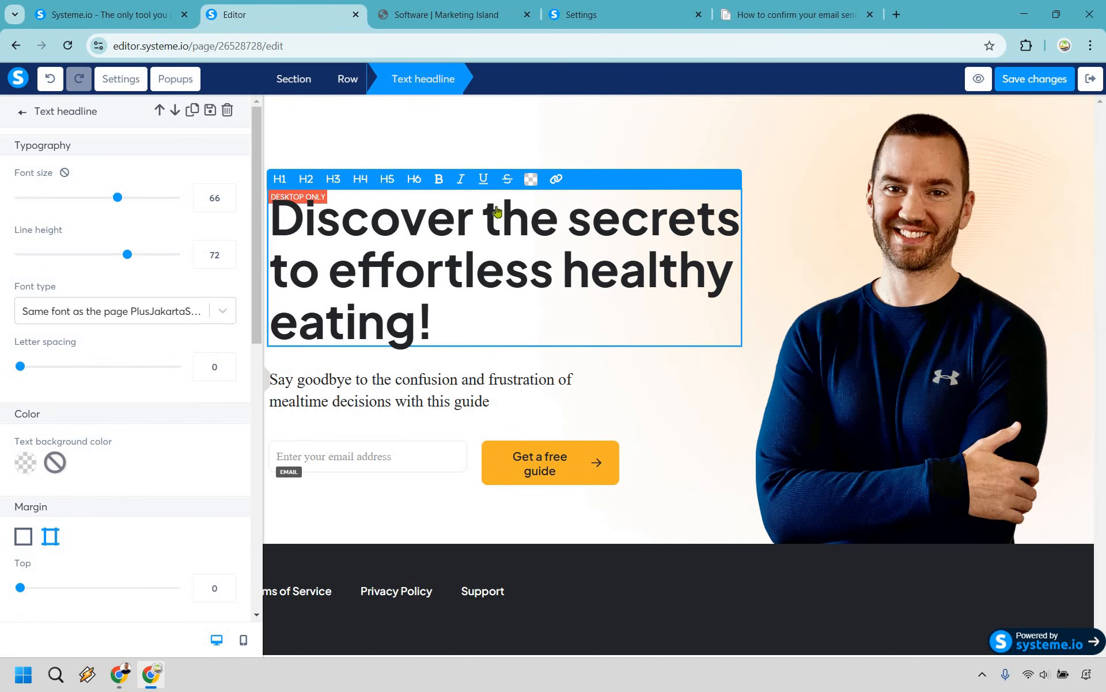
pyautogui.click(448, 184)
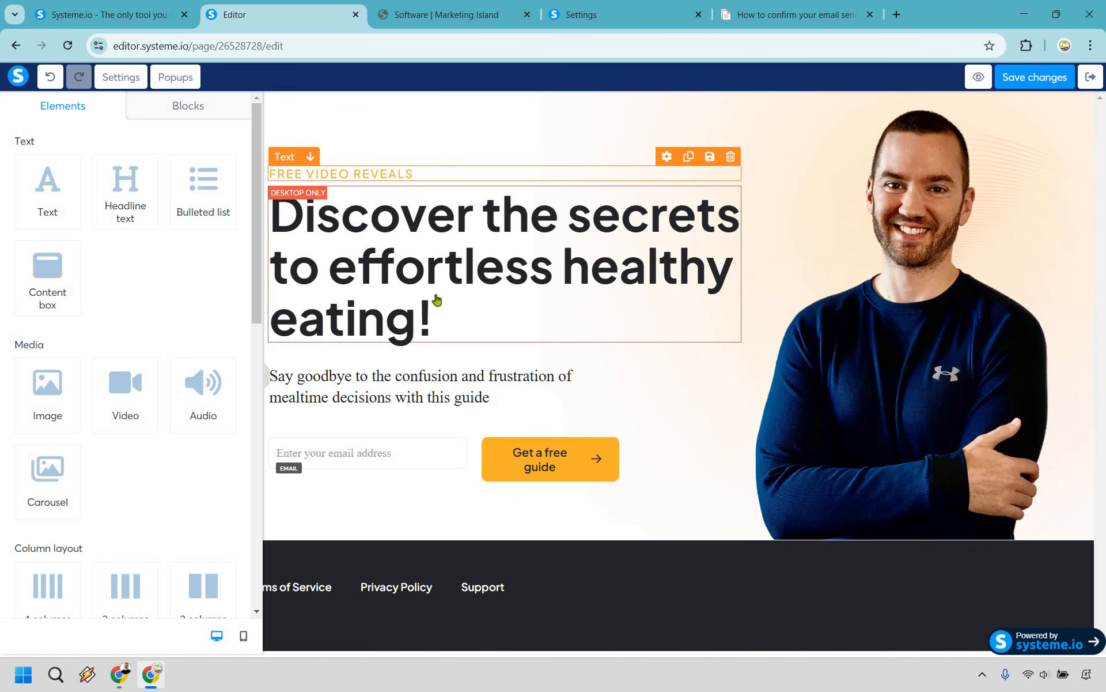
pyautogui.tripleClick(429, 256)
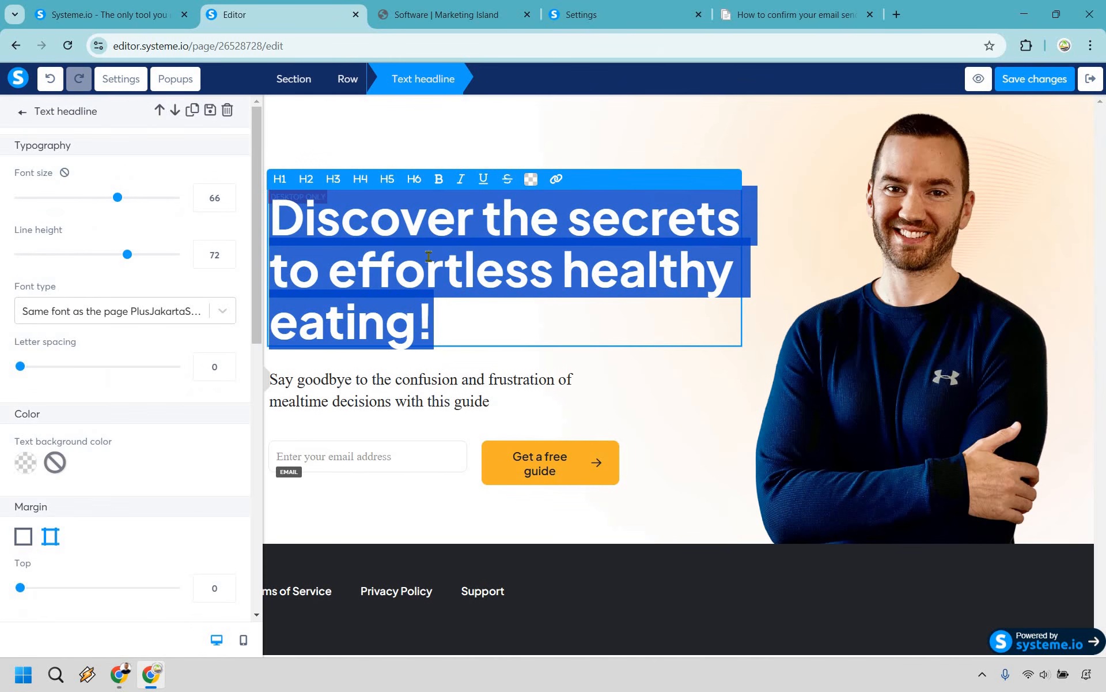
pyautogui.write('How To Build Your Digital Business From Scratch')
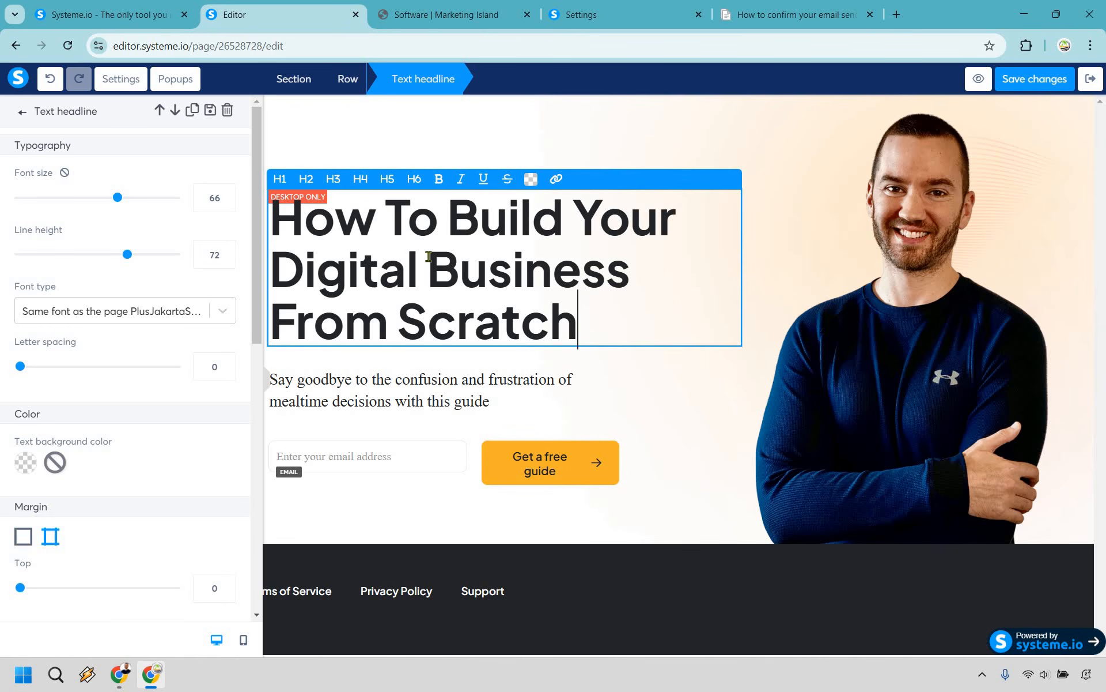
pyautogui.click(265, 385)
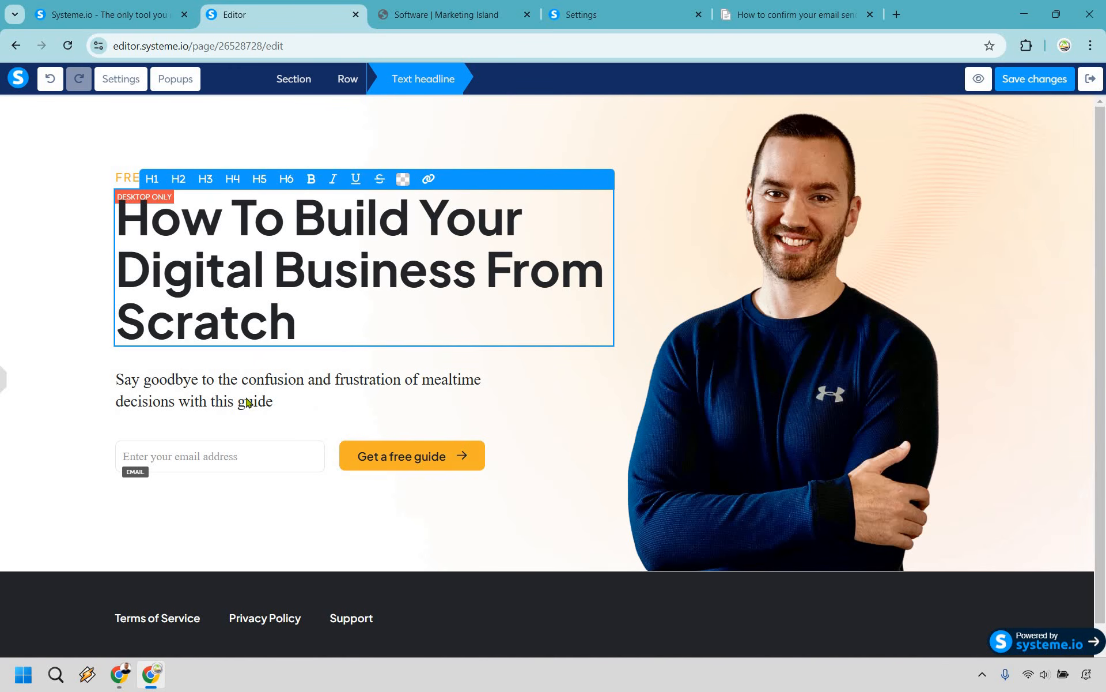
# Step: Change the subheading to "Say goodbye to the confusion and frustration of technology with this video guide..."
pyautogui.click(382, 395)
pyautogui.click(421, 390)
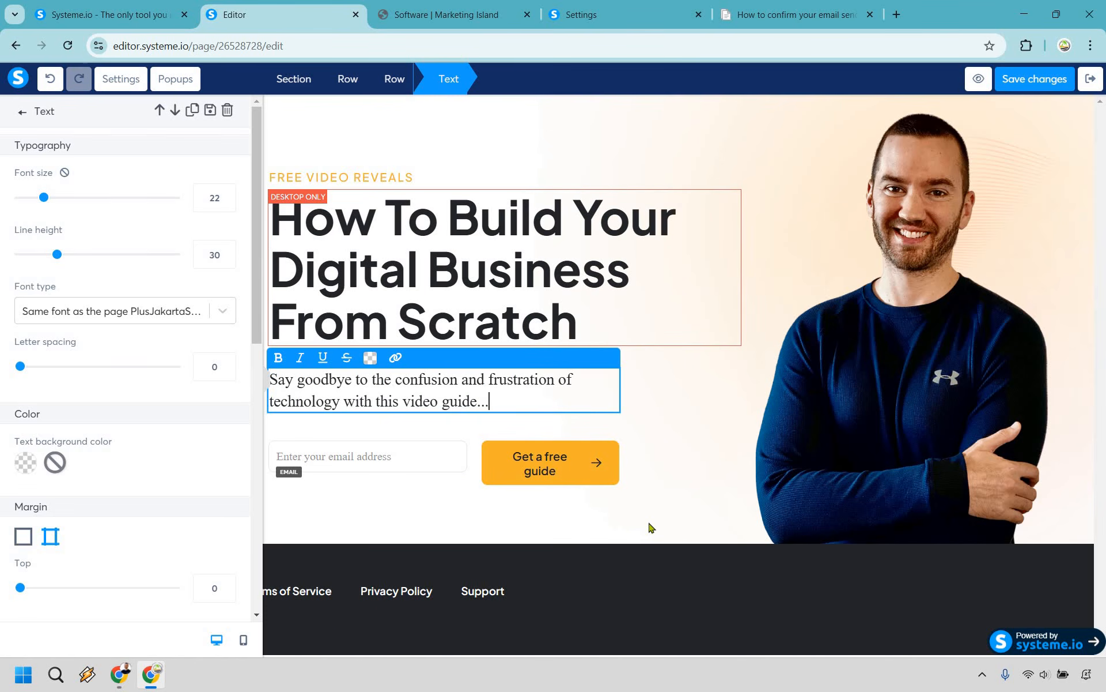
pyautogui.click(417, 487)
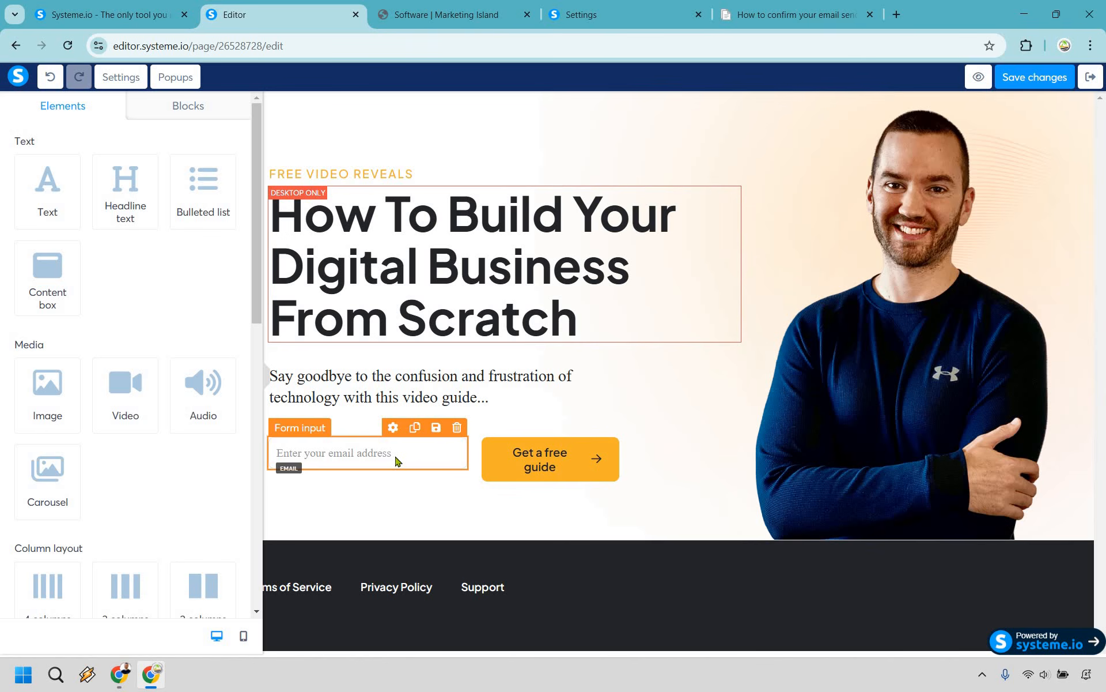
# Step: Change the email field's placeholder to "Enter your best email address"
pyautogui.click(397, 460)
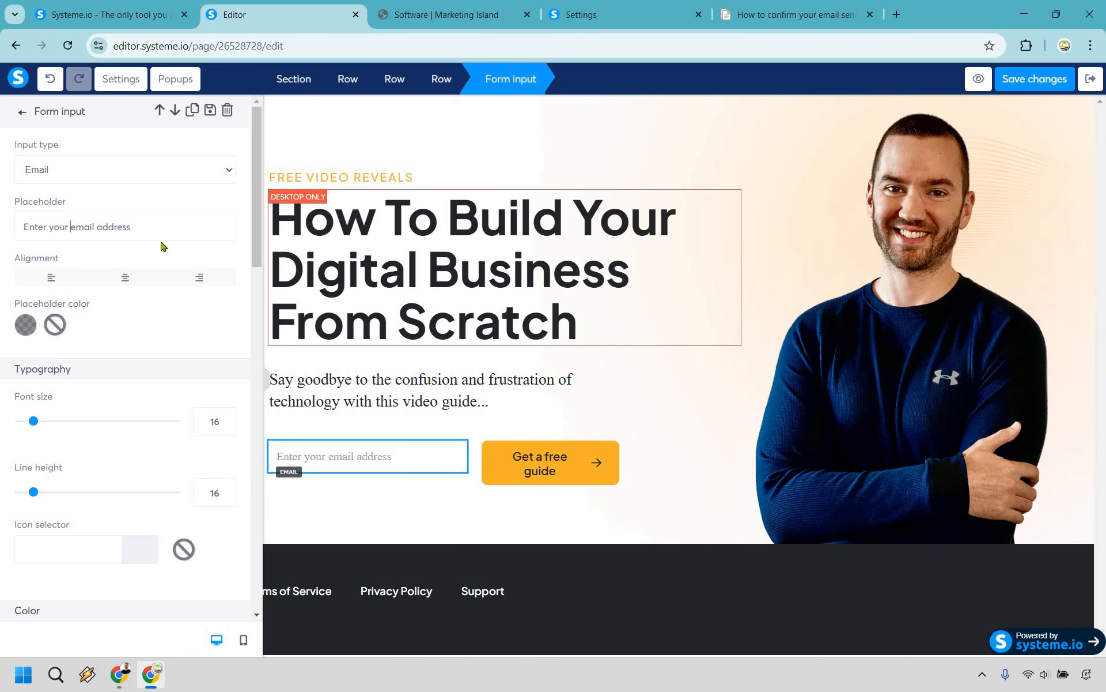
pyautogui.write('best')
# Step: Change the opt-in button's text to "Get Instant Access"
pyautogui.click(549, 465)
pyautogui.click(551, 463)
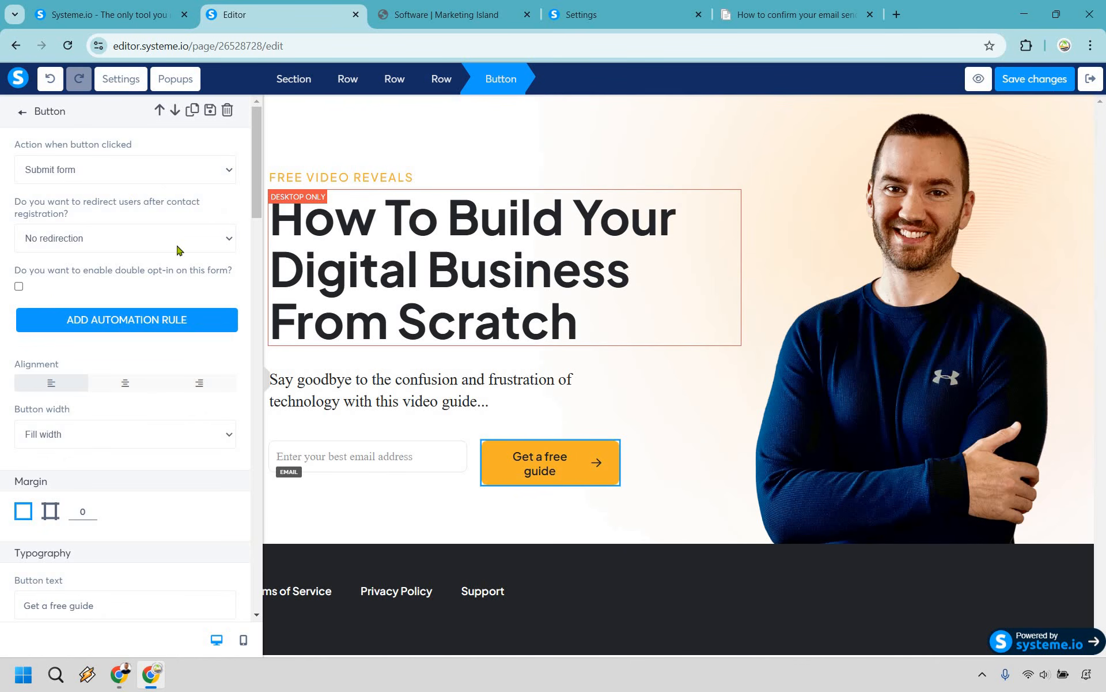
pyautogui.scroll(-1, 178, 249)
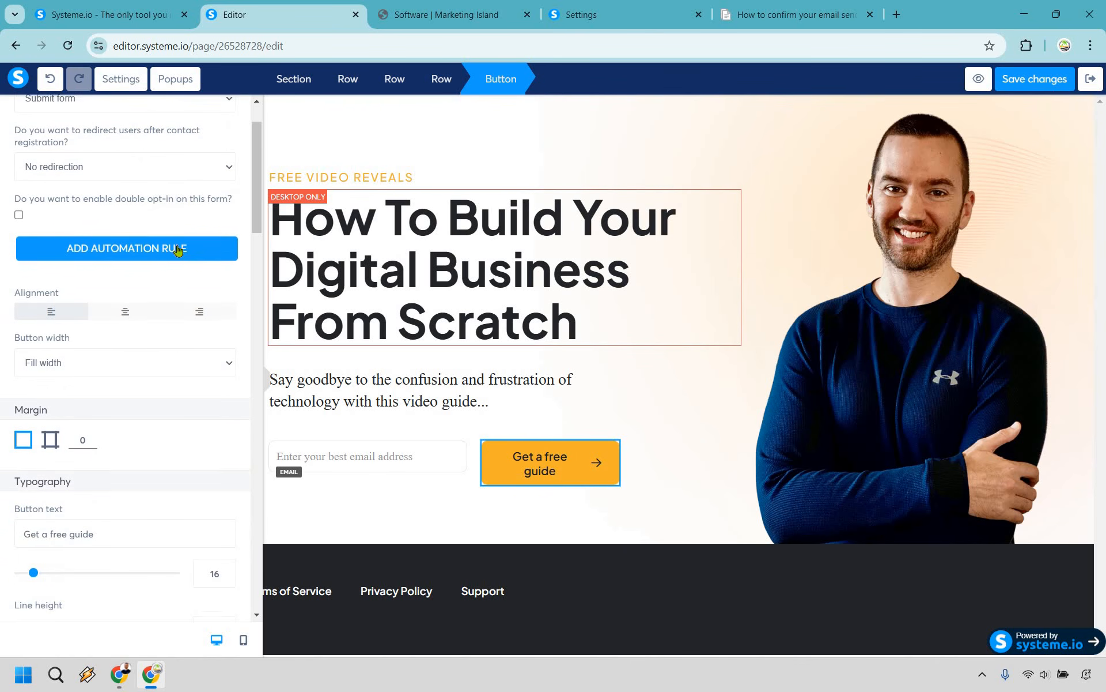
pyautogui.scroll(-3, 167, 252)
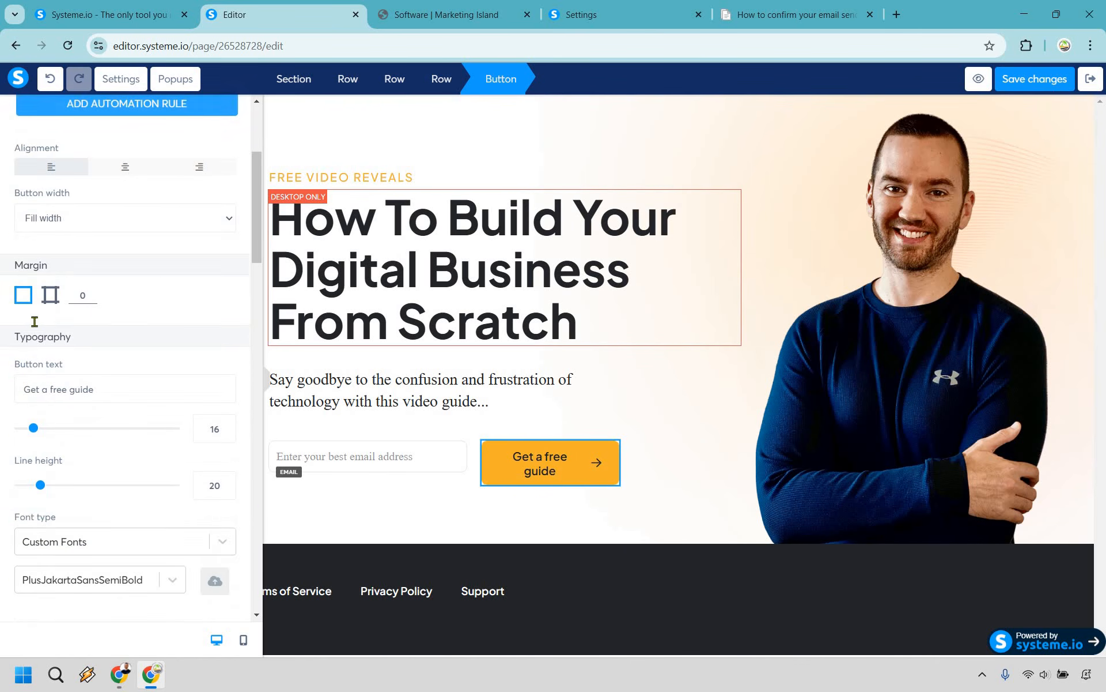
pyautogui.moveTo(109, 317); pyautogui.dragTo(28, 317)
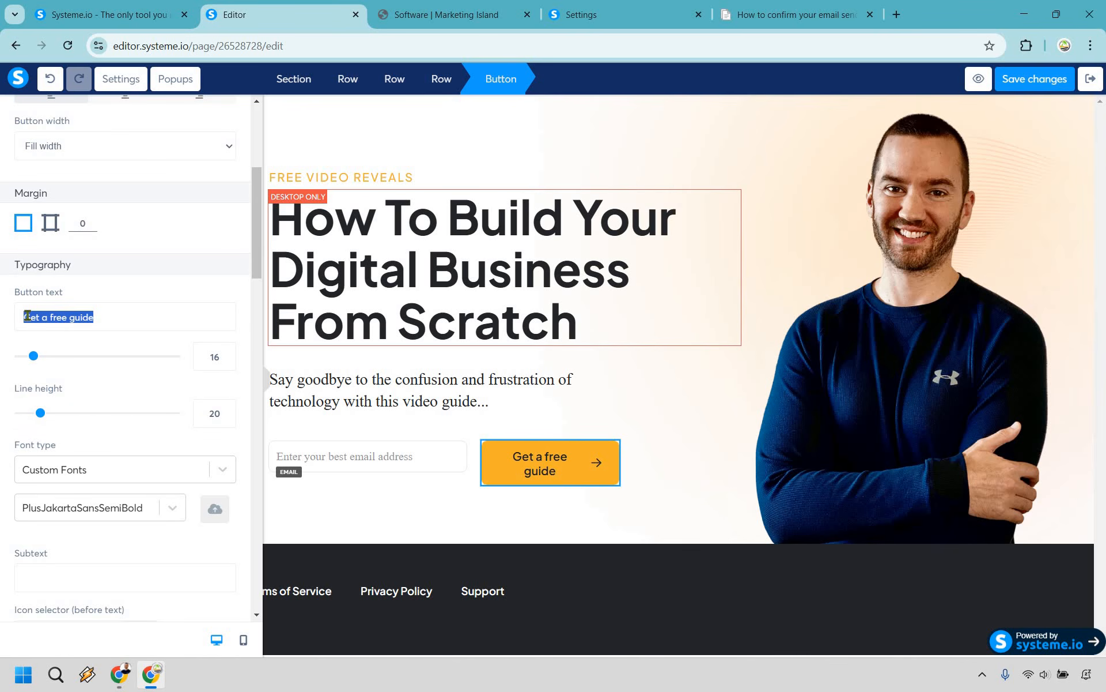
pyautogui.write('Get Inst')
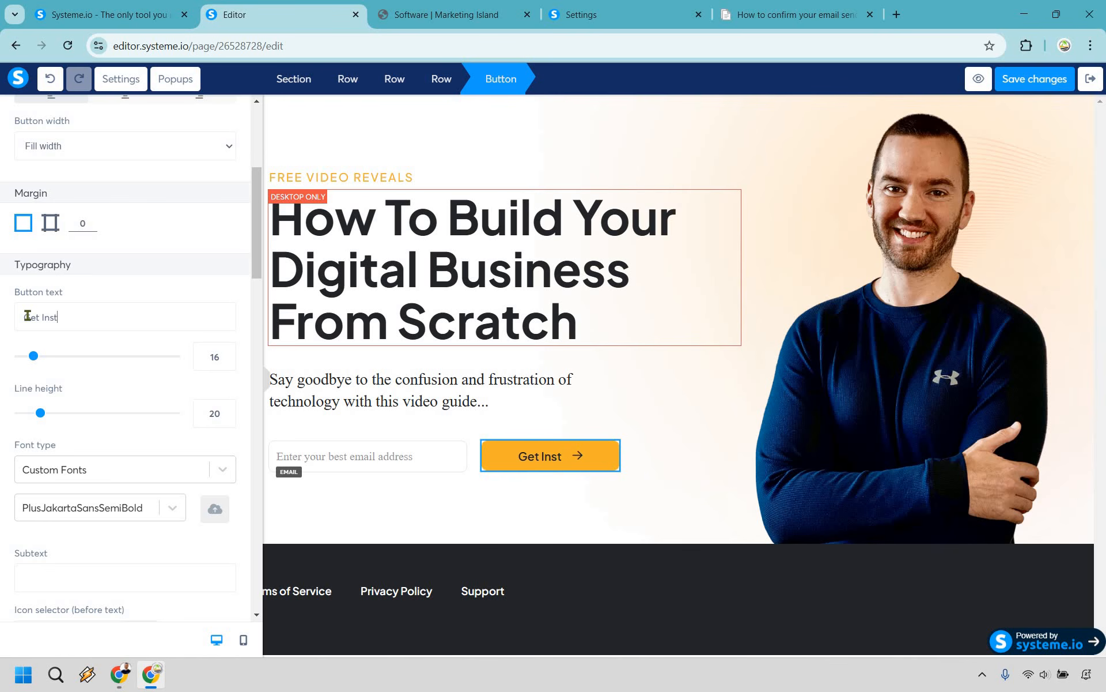
pyautogui.write('ant Access')
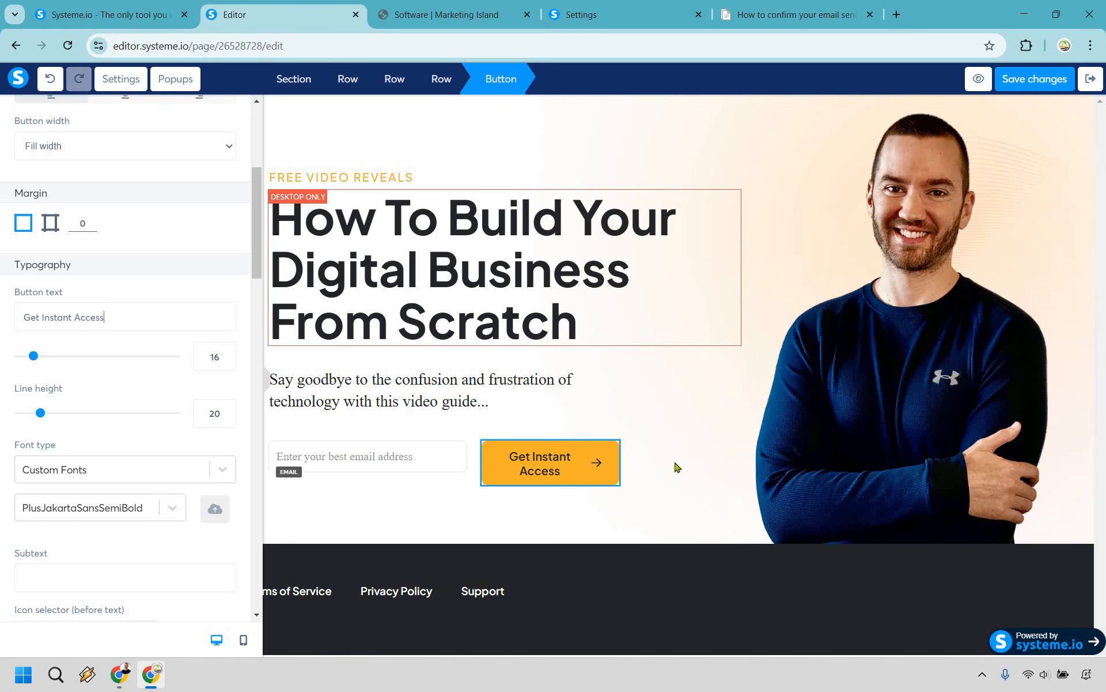
# Step: Save the squeeze page changes and open the page's preview
pyautogui.click(323, 244)
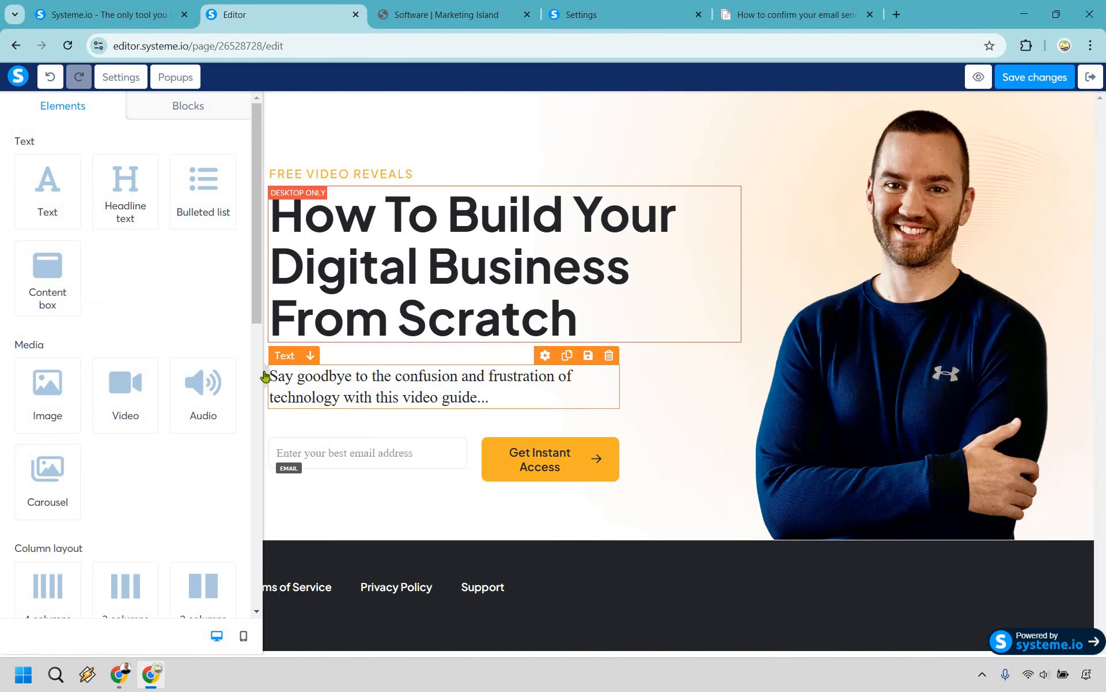
pyautogui.click(266, 375)
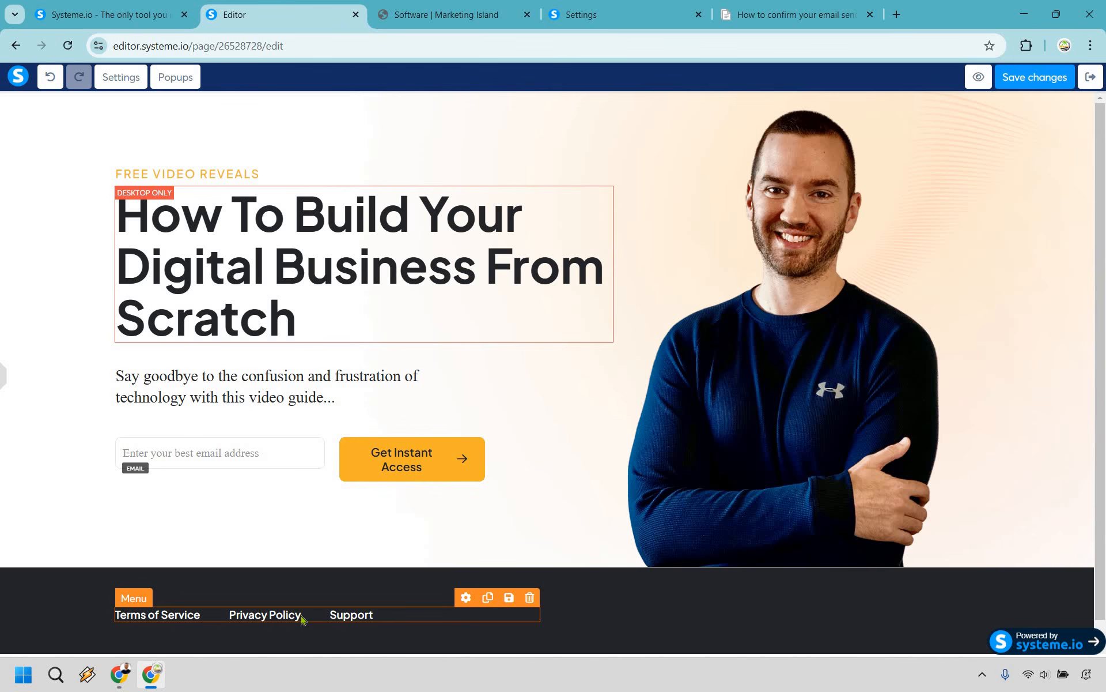
pyautogui.click(1014, 80)
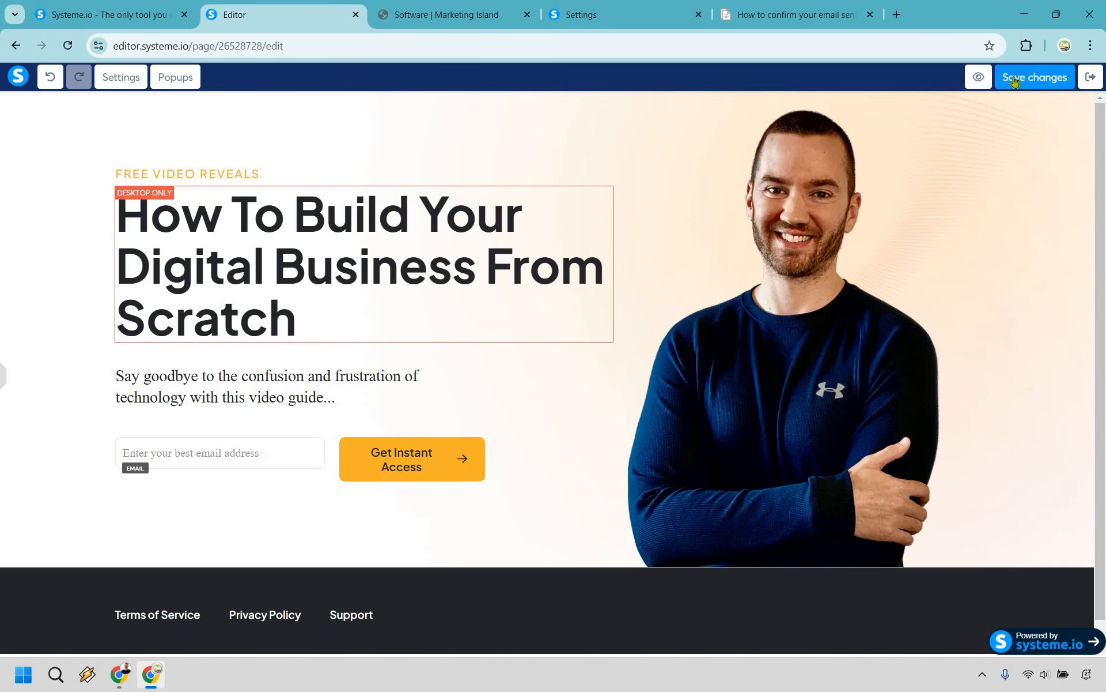
pyautogui.click(977, 78)
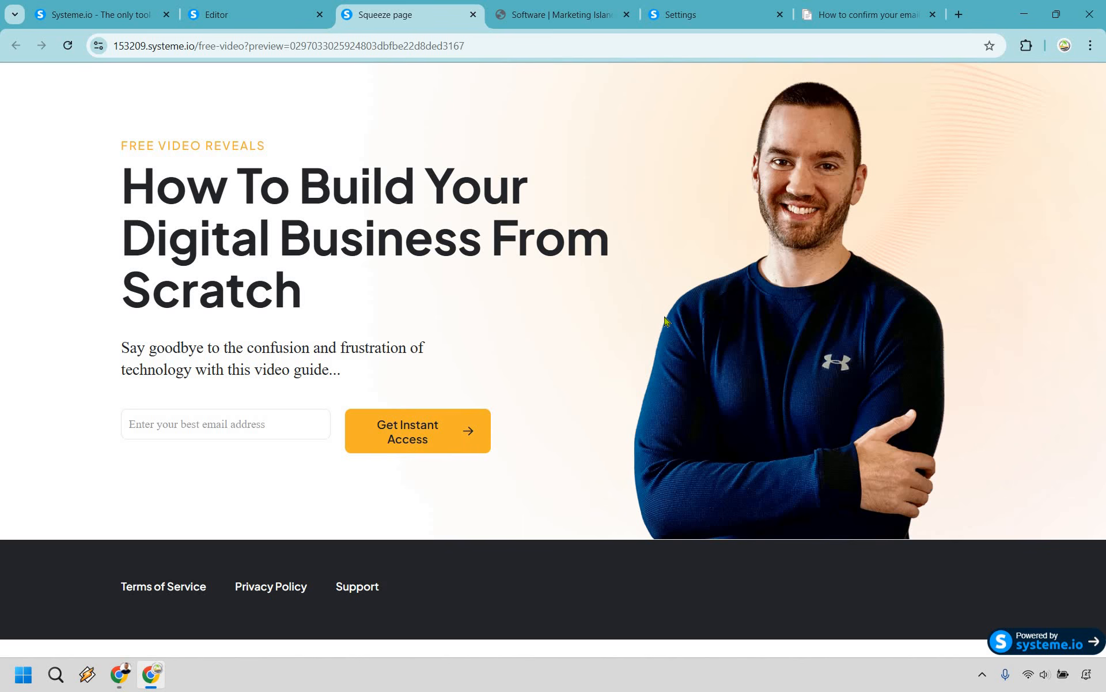
# Step: Examine the software cheatsheet opt-in page as a squeeze page example, highlighting the line above its headline
pyautogui.click(540, 17)
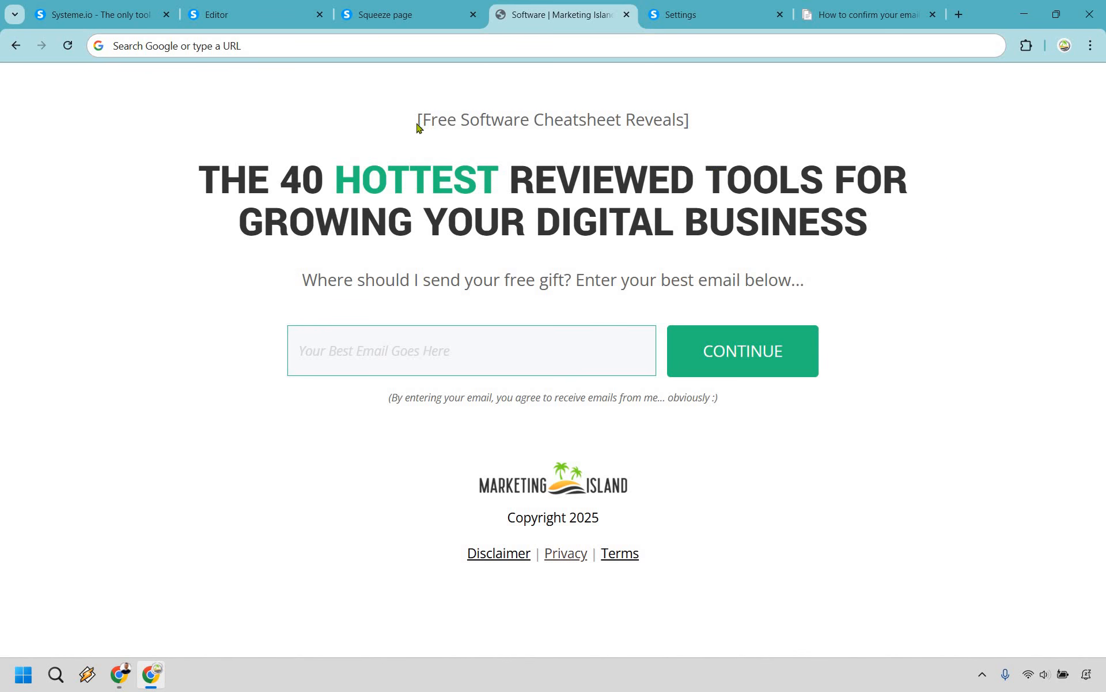
pyautogui.moveTo(419, 121); pyautogui.dragTo(684, 121)
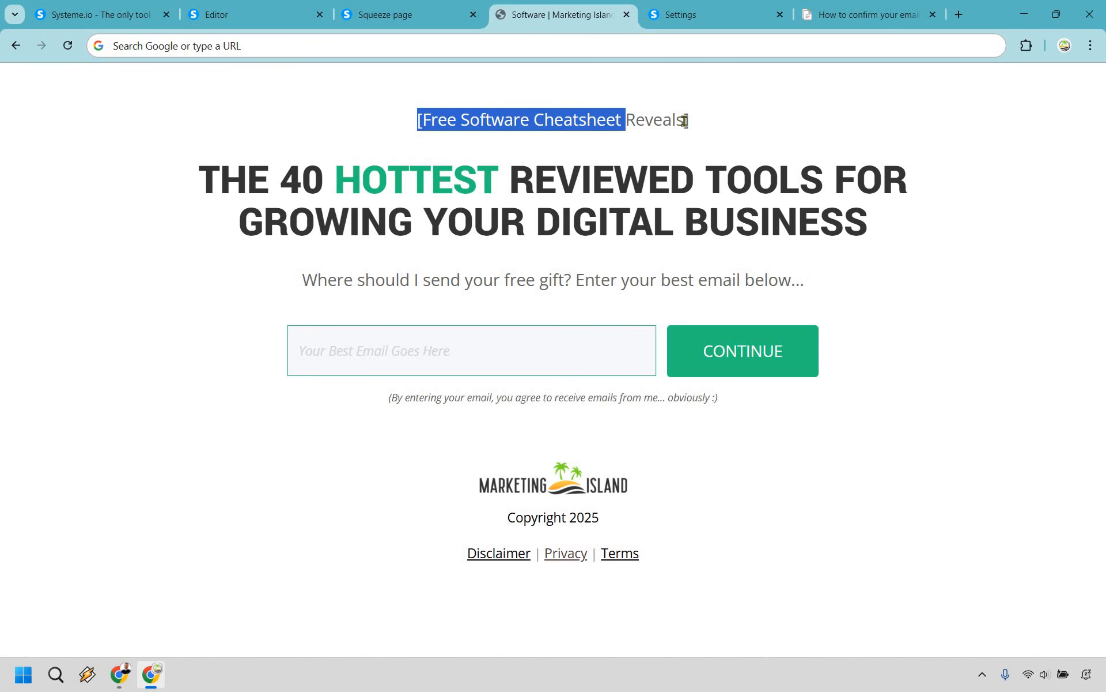
pyautogui.click(817, 206)
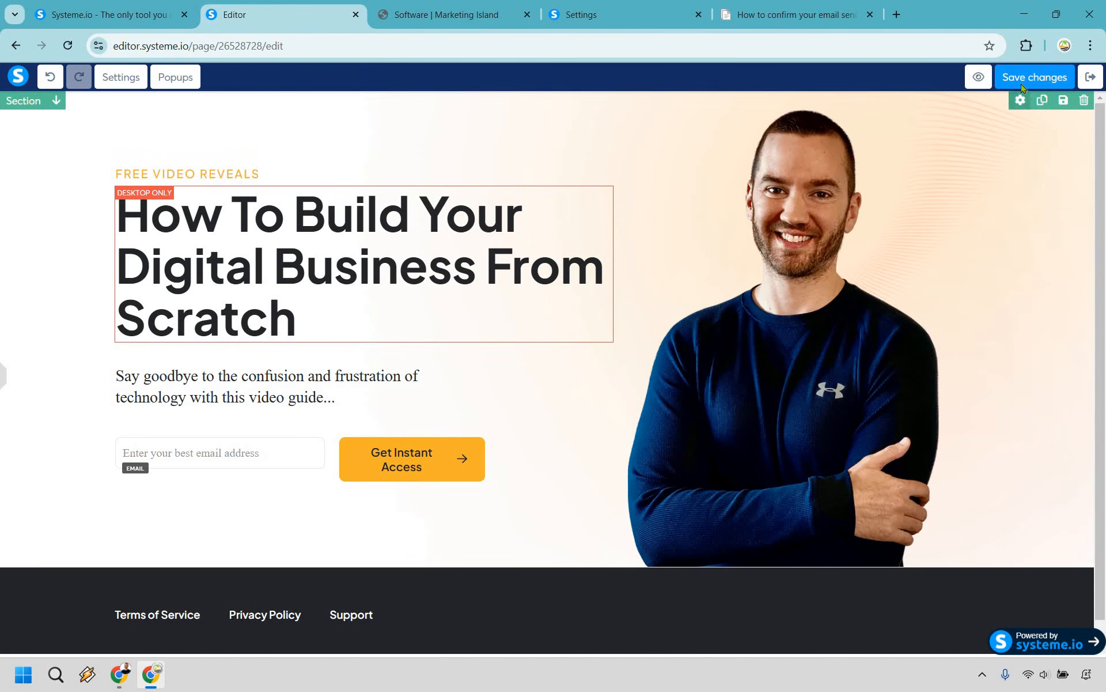
# Step: Save and exit the squeeze page, and open the funnel's Thank You / Download Page for editing
pyautogui.click(1022, 84)
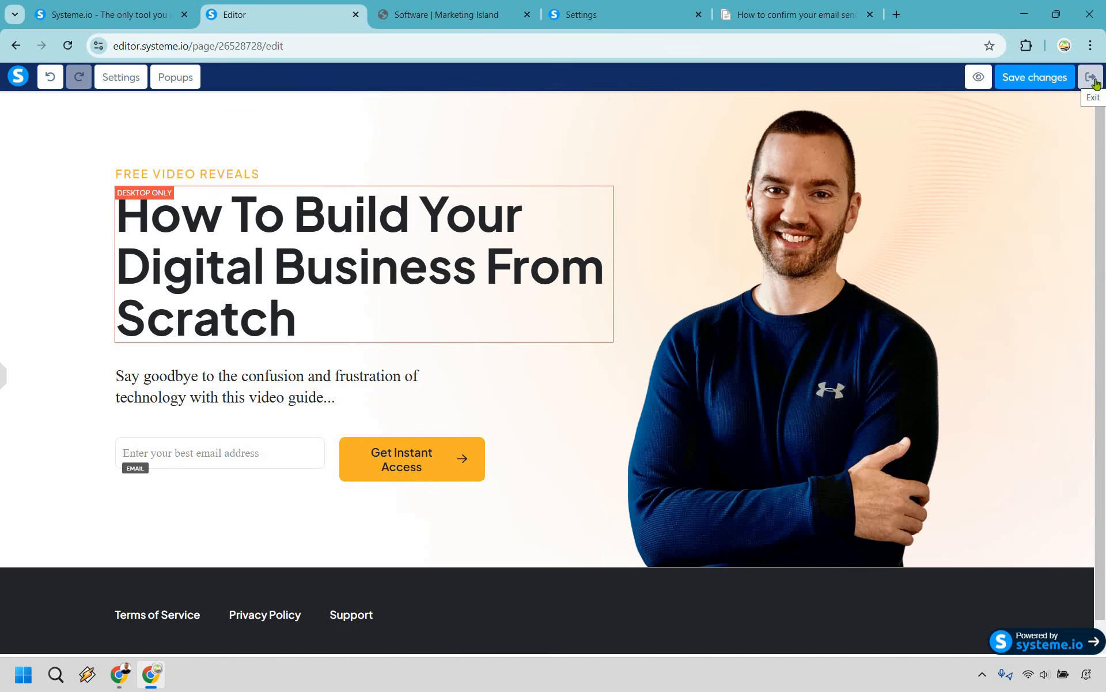
pyautogui.click(1091, 79)
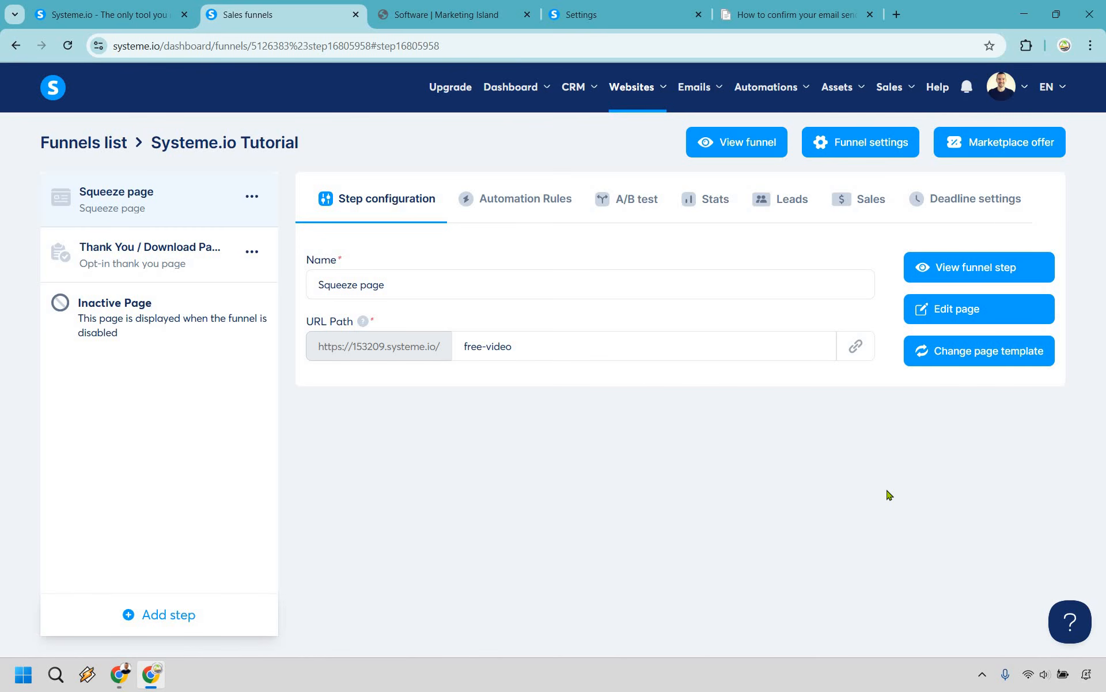
pyautogui.click(156, 256)
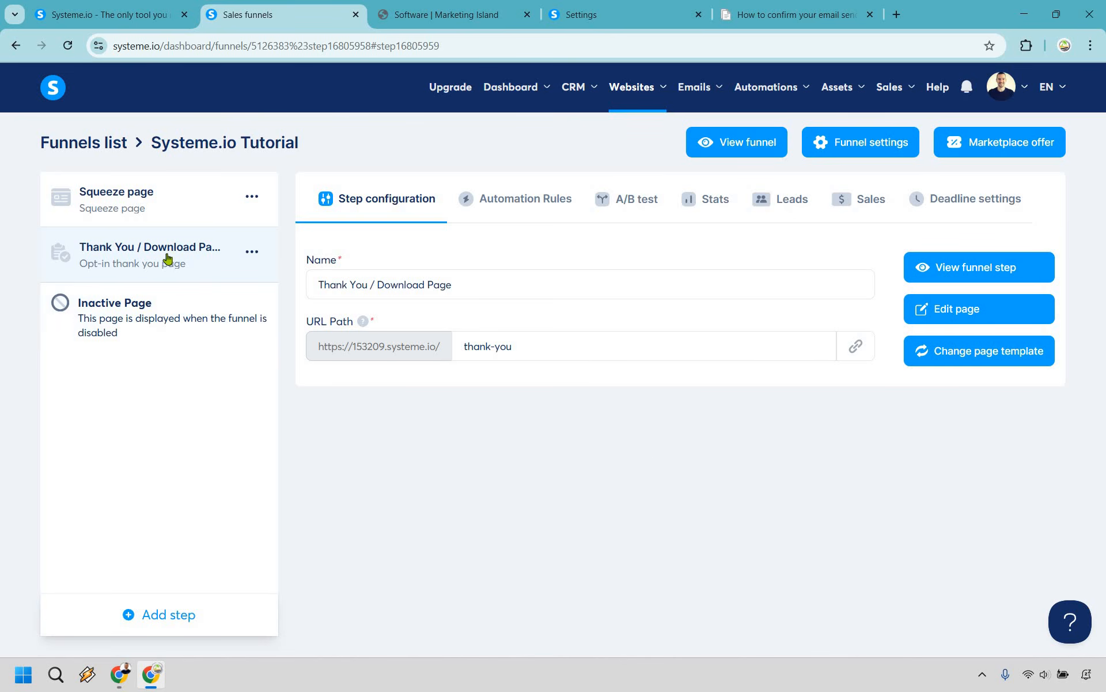
pyautogui.click(935, 312)
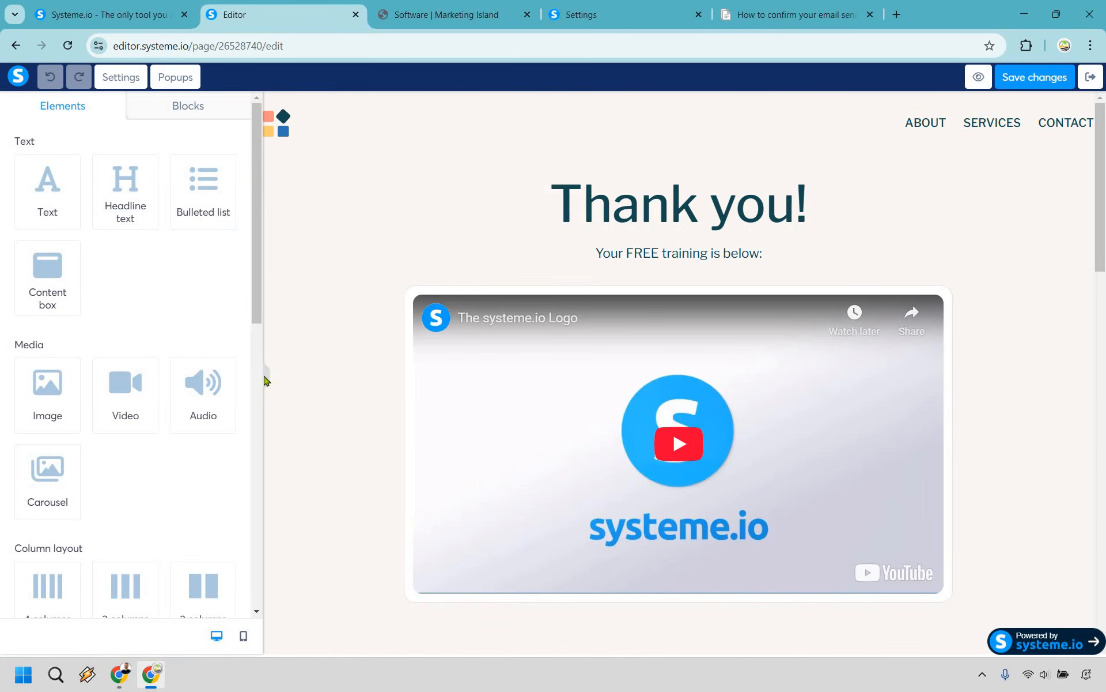
# Step: Delete the header section with the logo and the About, Services and Contact links from the thank-you page
pyautogui.click(266, 376)
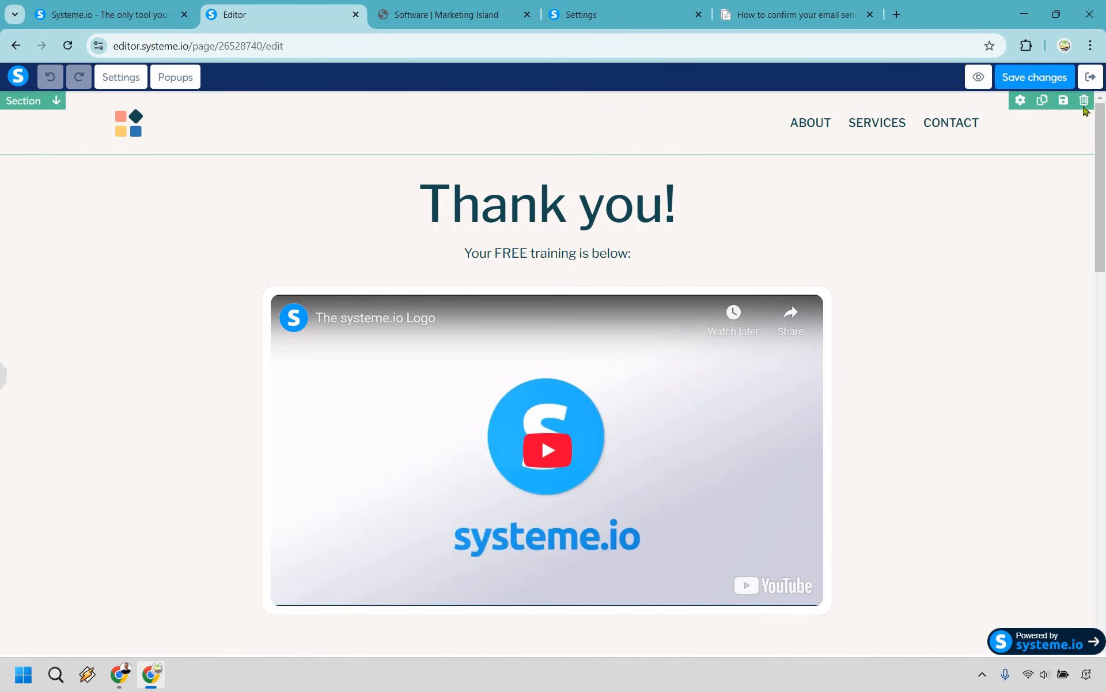
pyautogui.click(1084, 102)
pyautogui.press('Return')
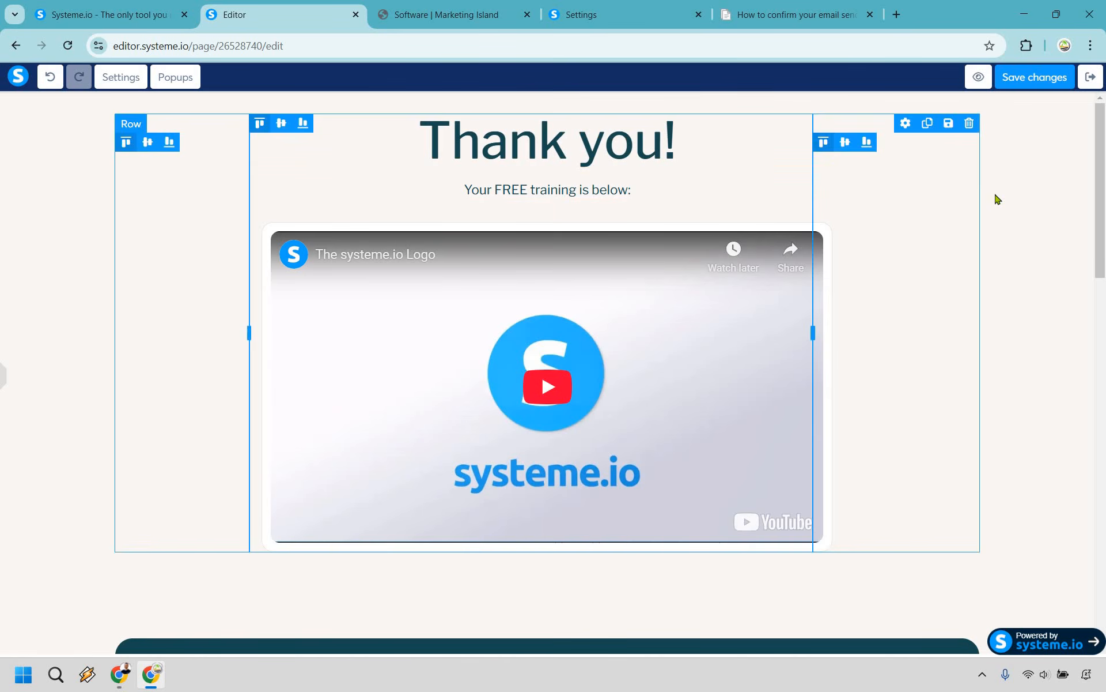
# Step: Replace the thank-you page video's direct link with the copied YouTube URL of the Systeme.io Landing Page Tutorial
pyautogui.click(660, 331)
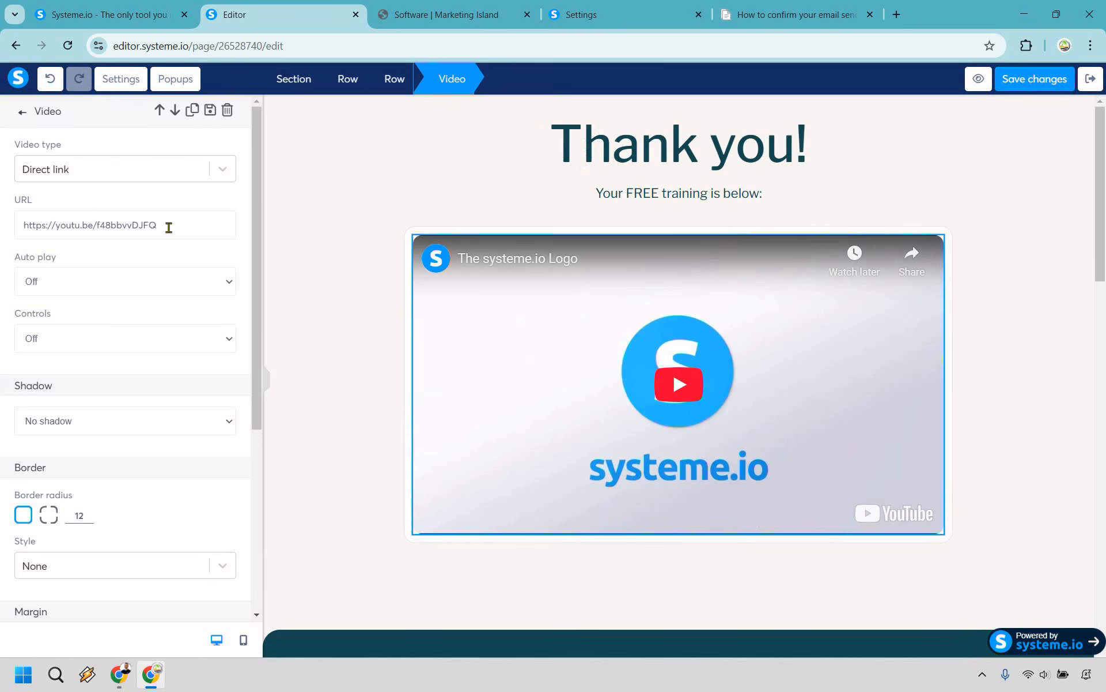
pyautogui.click(222, 172)
pyautogui.click(193, 208)
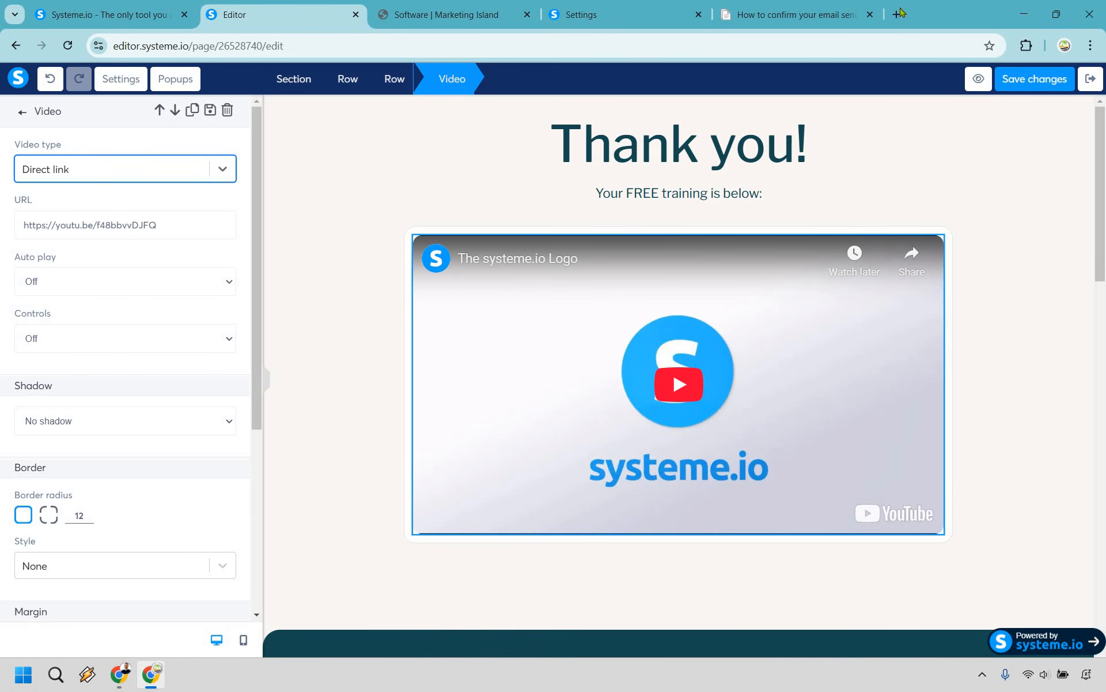
pyautogui.tripleClick(180, 217)
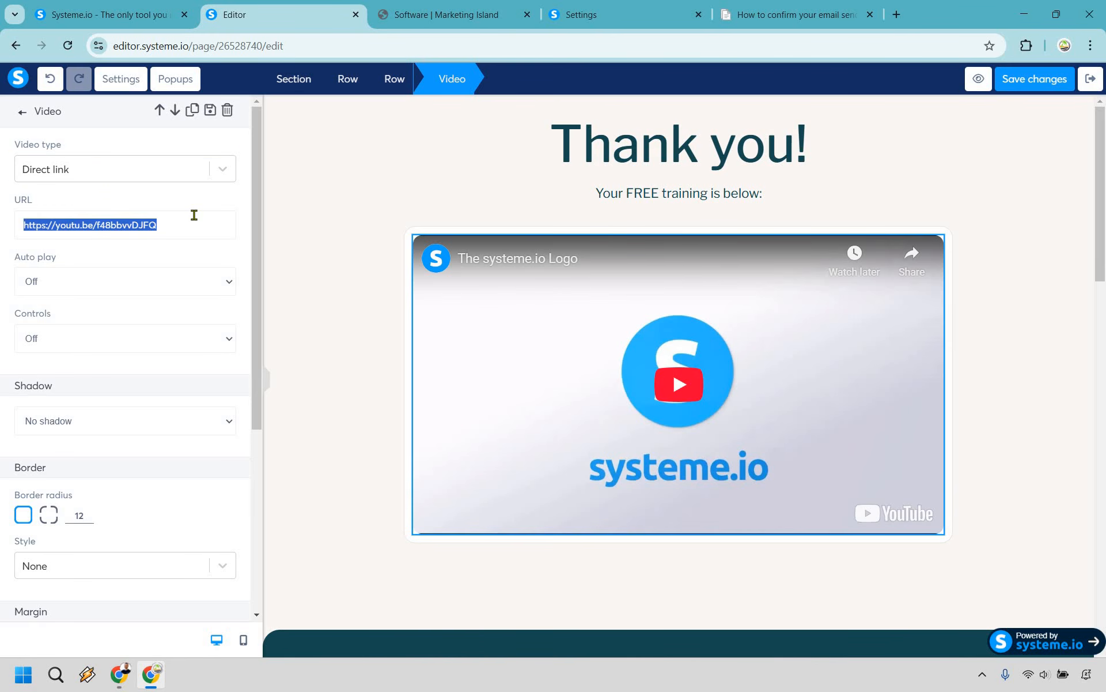
pyautogui.hotkey('ctrl', 'v')
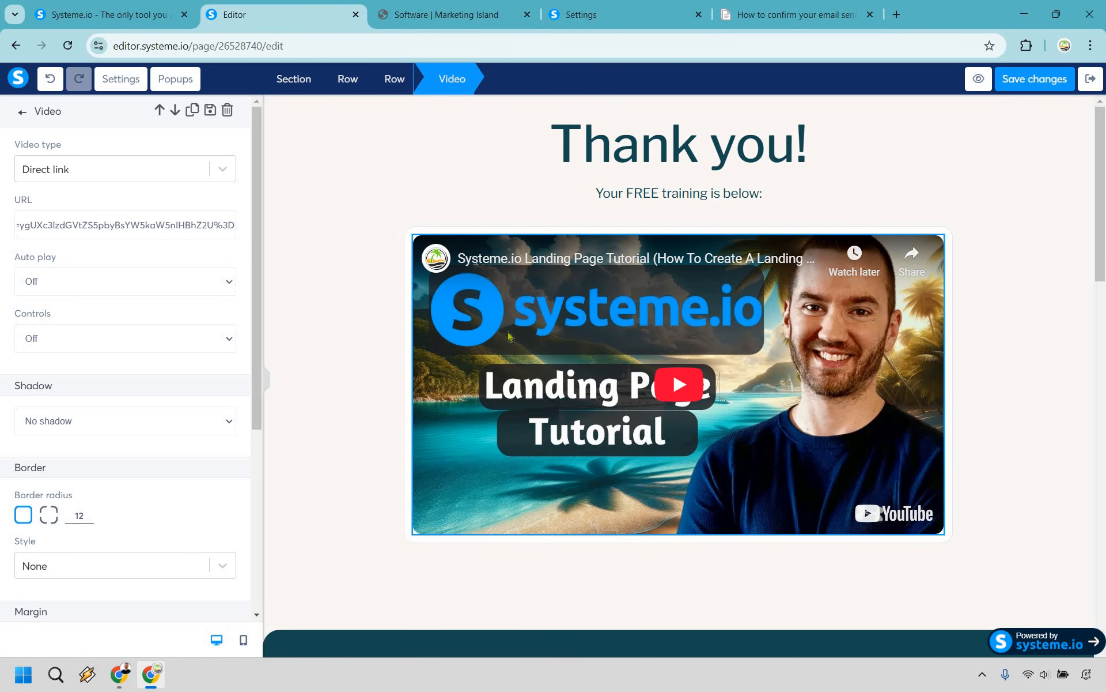
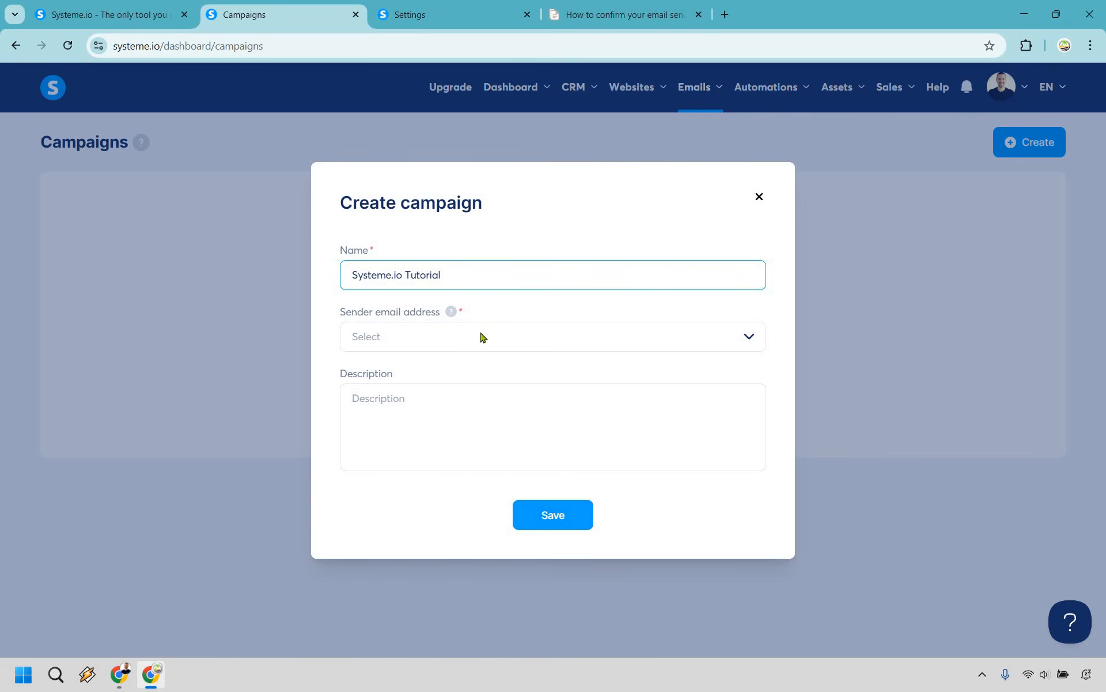
# Step: Choose the sender email address for the "Systeme.io Tutorial" campaign and save the campaign
pyautogui.click(483, 337)
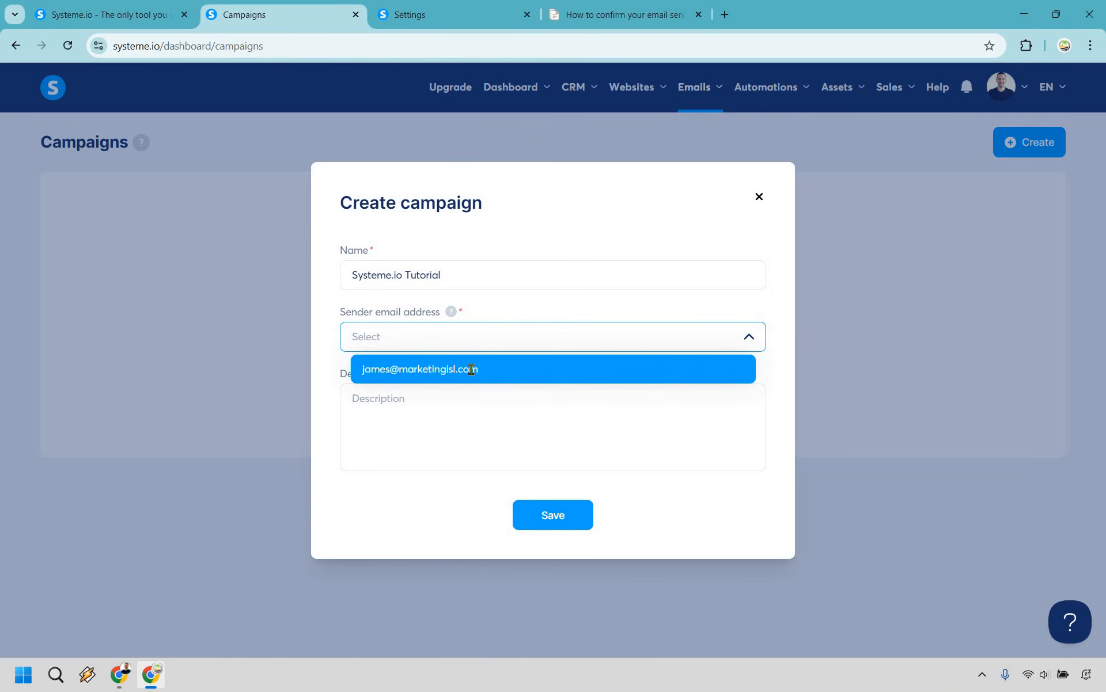
pyautogui.click(464, 375)
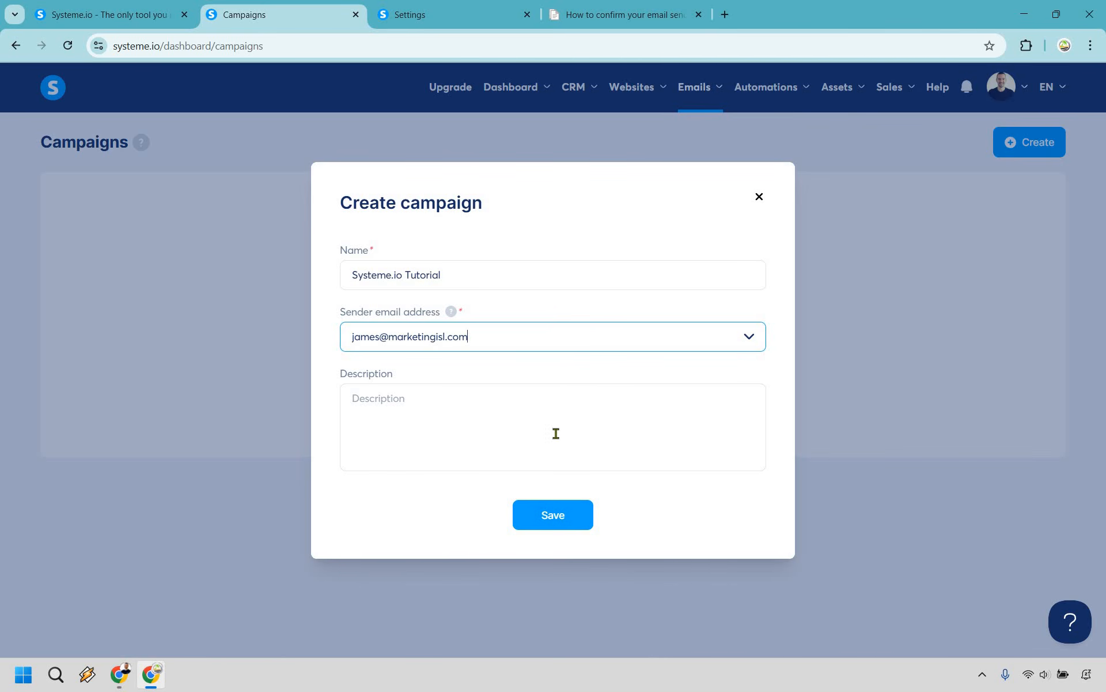
pyautogui.click(553, 522)
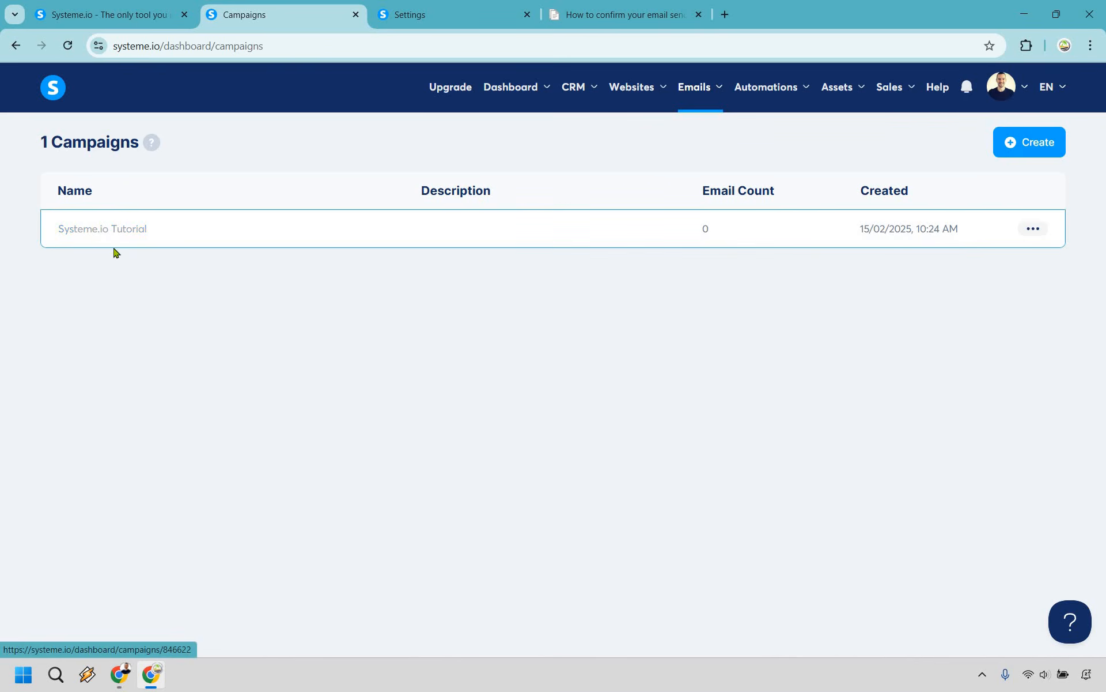
# Step: Create a classic-editor email in the Systeme.io Tutorial campaign with the subject "Click here to access what you requested" and the sender's full name
pyautogui.click(358, 235)
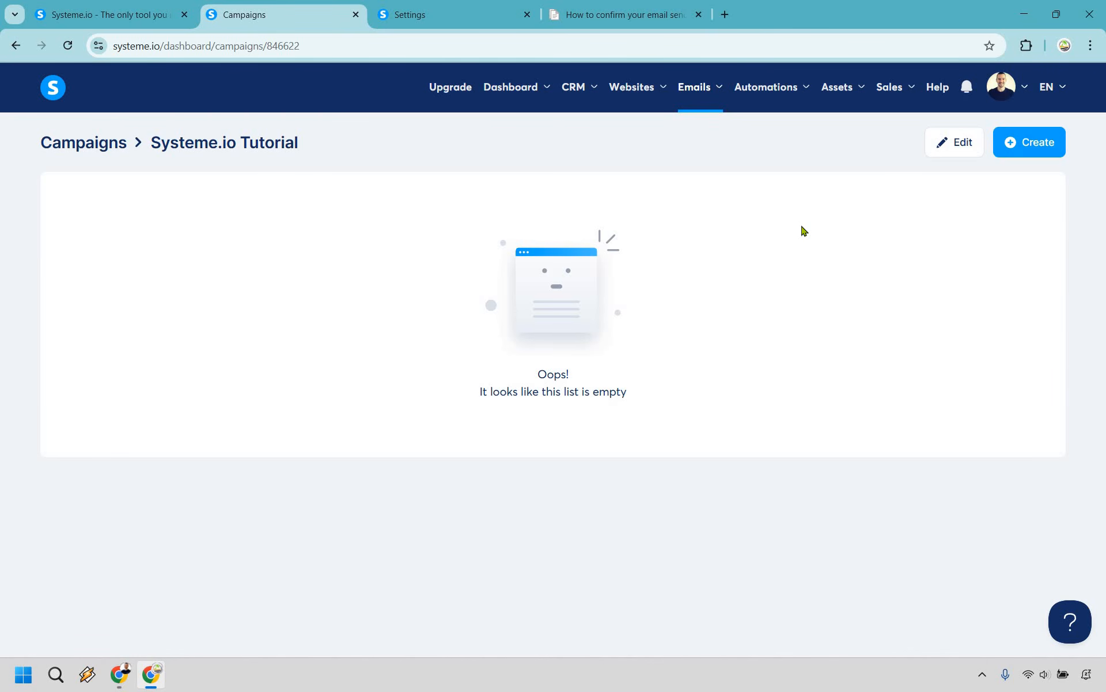
pyautogui.click(1043, 145)
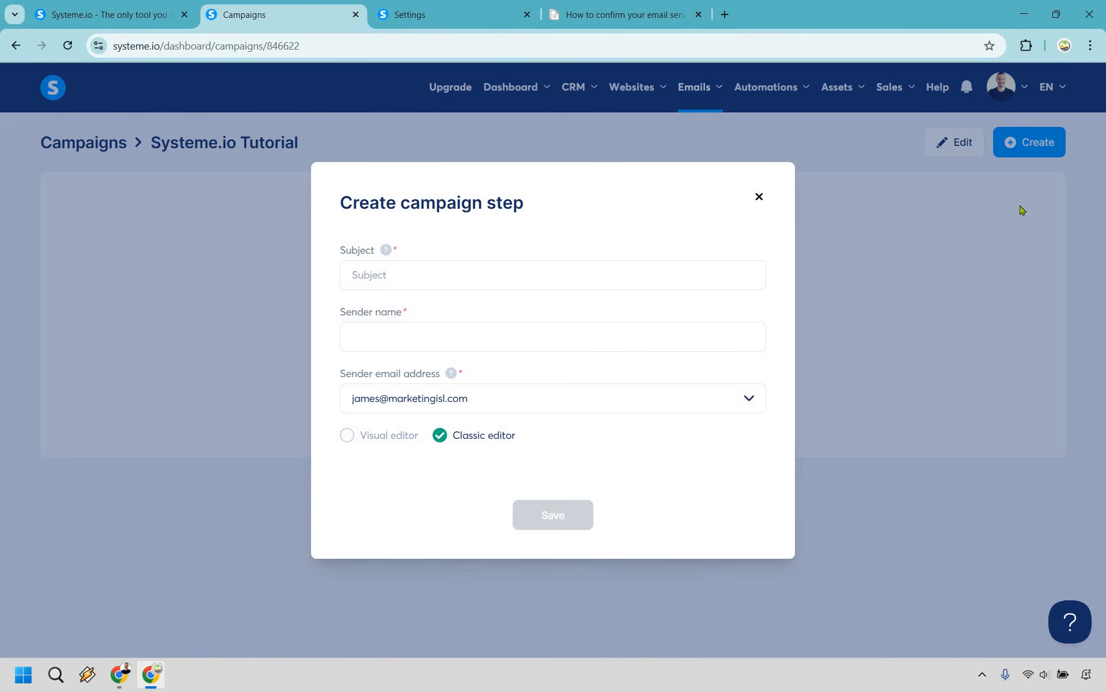
pyautogui.click(424, 277)
pyautogui.write('Click here to access what you requestedq')
pyautogui.press('Tab')
pyautogui.write('James Canzanella')
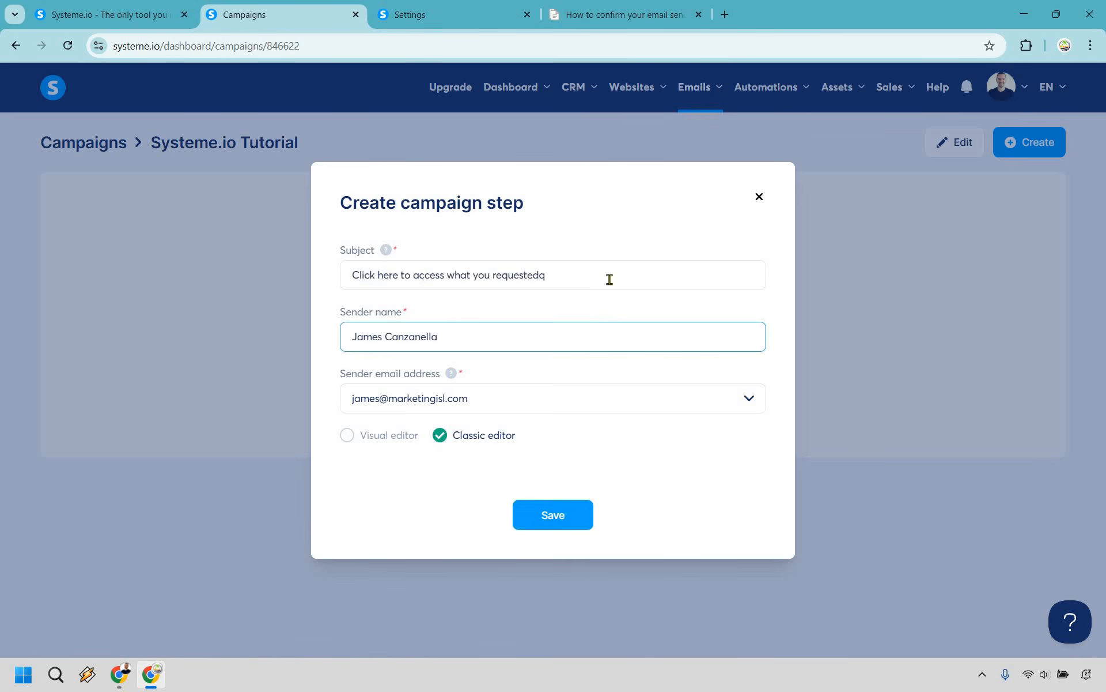
pyautogui.click(609, 279)
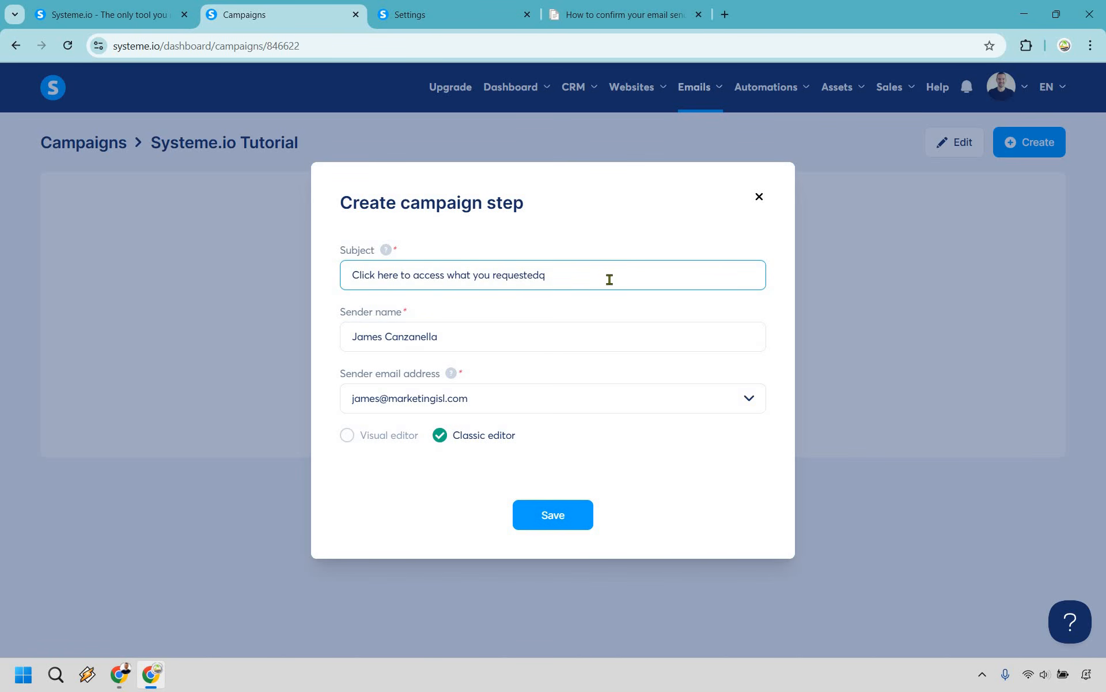
pyautogui.press('BackSpace')
pyautogui.click(612, 228)
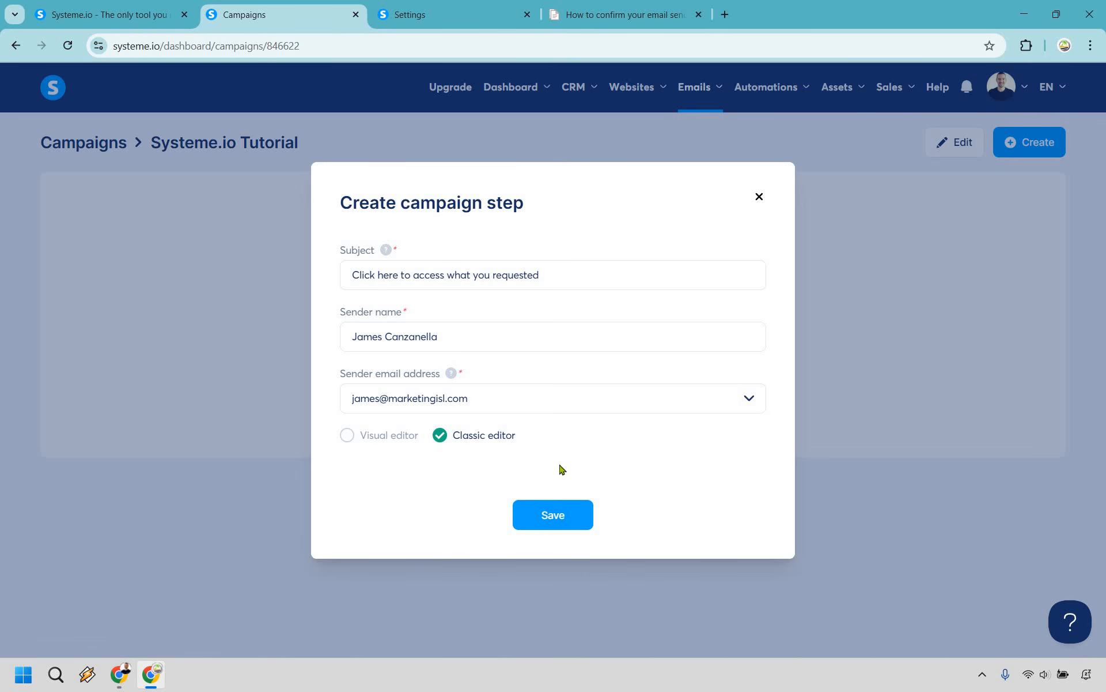
pyautogui.click(557, 518)
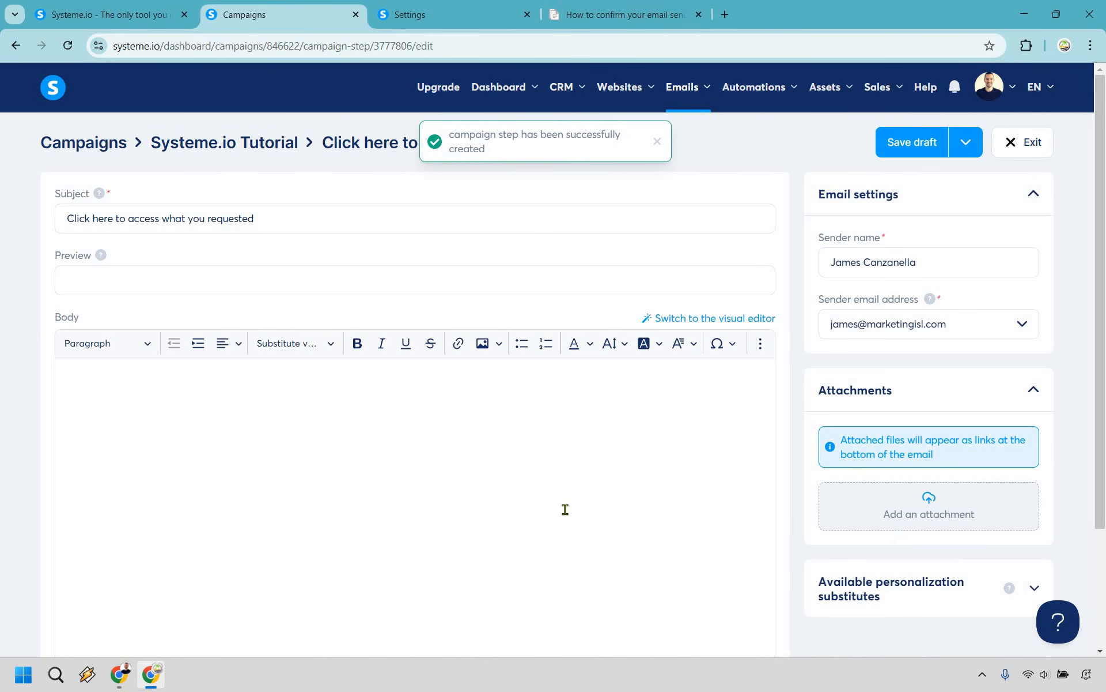
# Step: Fill the email body with an outline: congratulations, what they want, what to expect from future emails (benefits), sign off, P.S. cliffhanger if needed
pyautogui.click(344, 400)
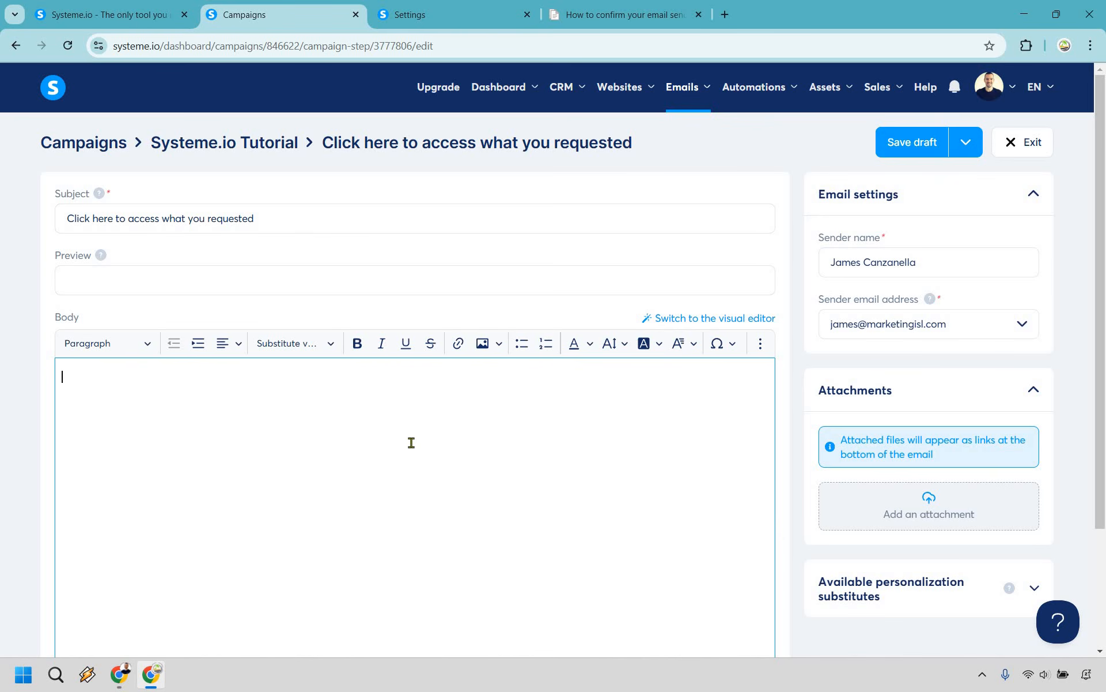
pyautogui.write('Congratulations Give them what they want (free eBook, training, etc.) Let them know what to expect from future emails (benefits) Sign off P.S. Cliffhanger if needed')
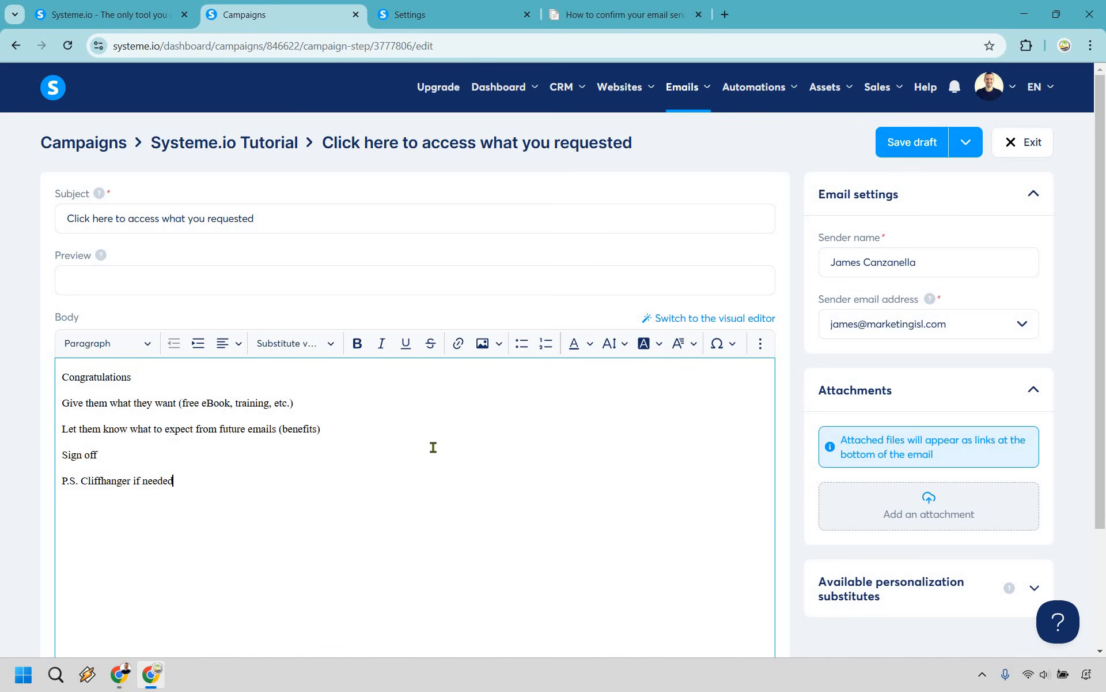
pyautogui.click(167, 375)
pyautogui.click(119, 453)
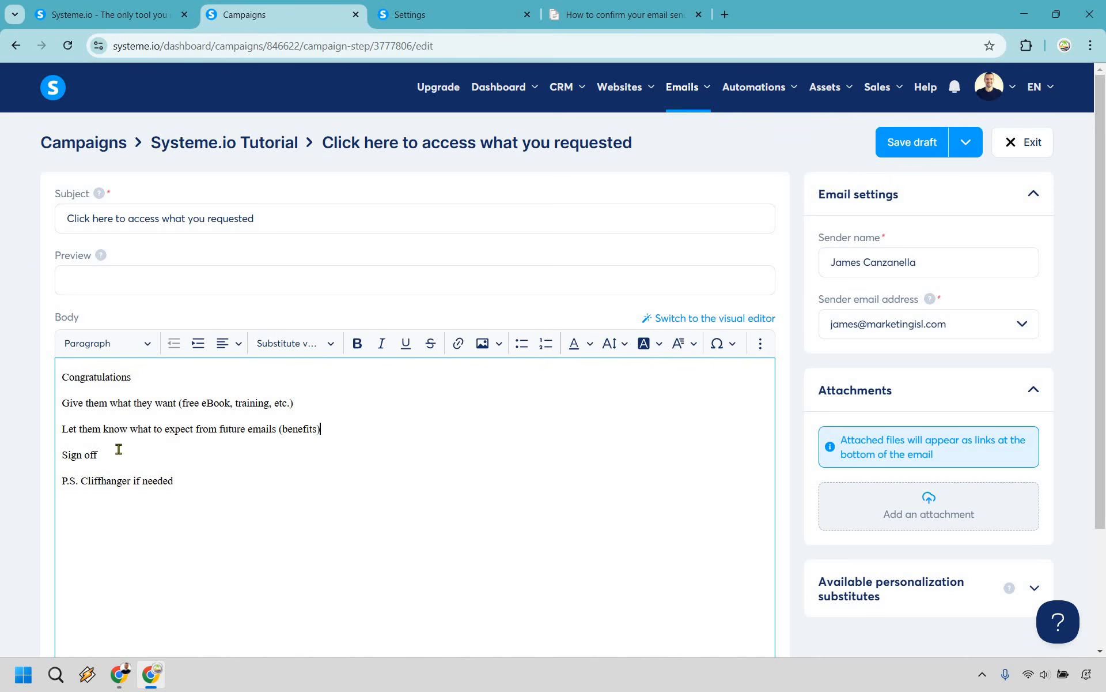
pyautogui.click(200, 478)
# Step: Open the Systeme.io Tutorial funnel in a new tab, copy the thank-you page's link and return to the campaign email
pyautogui.click(628, 89)
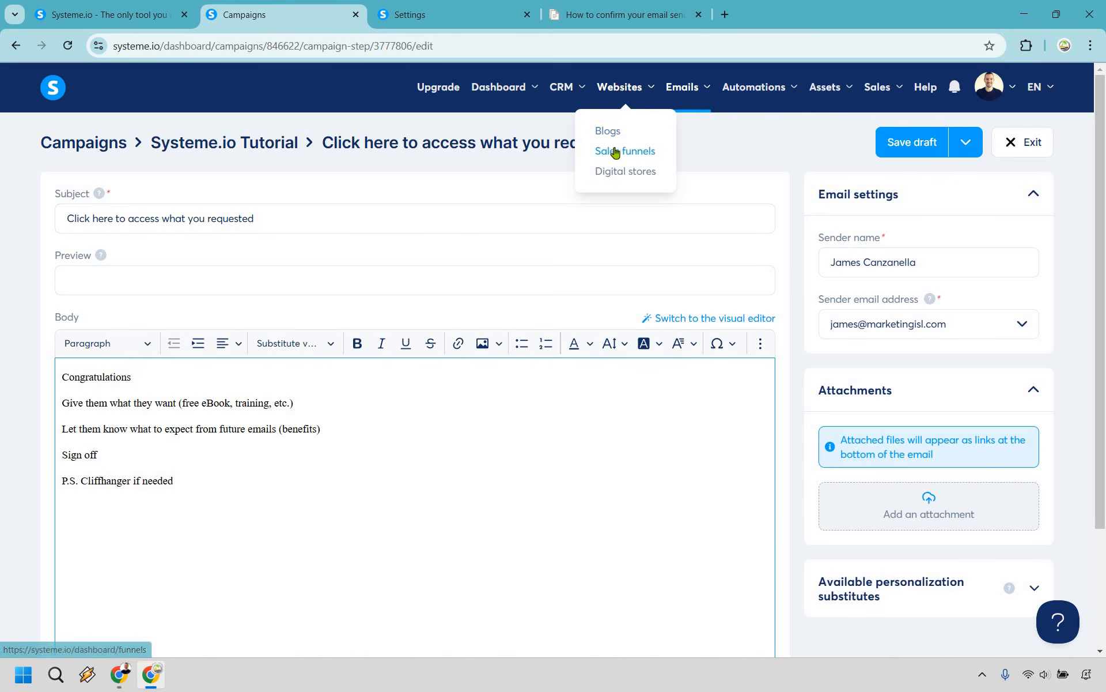
pyautogui.rightClick(642, 162)
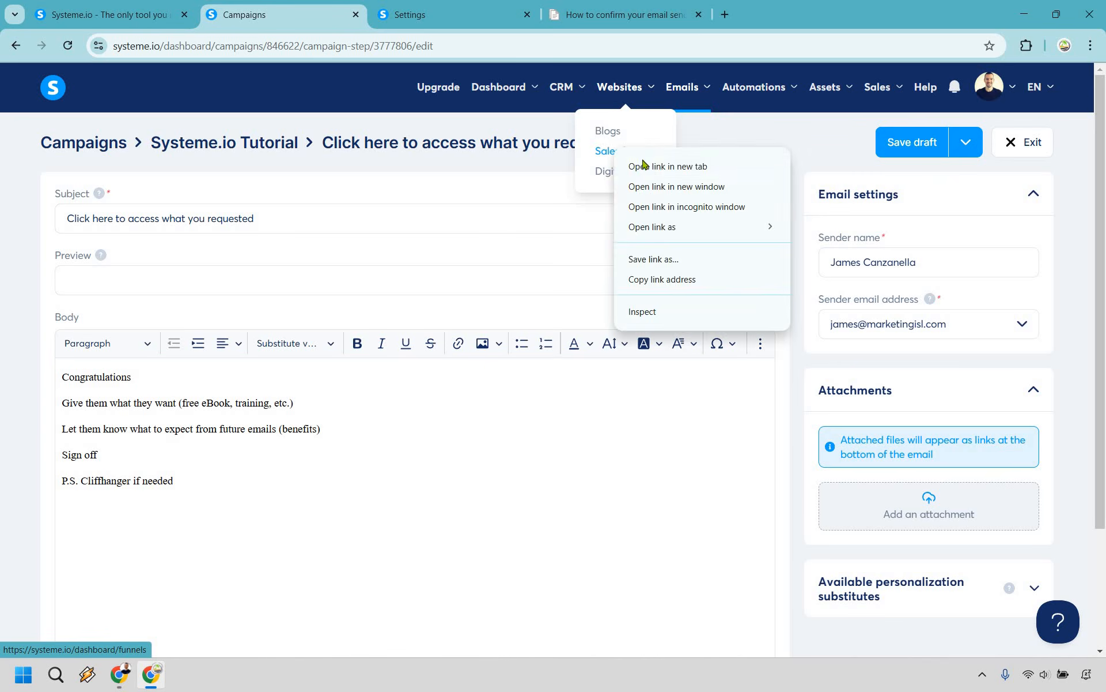
pyautogui.click(657, 166)
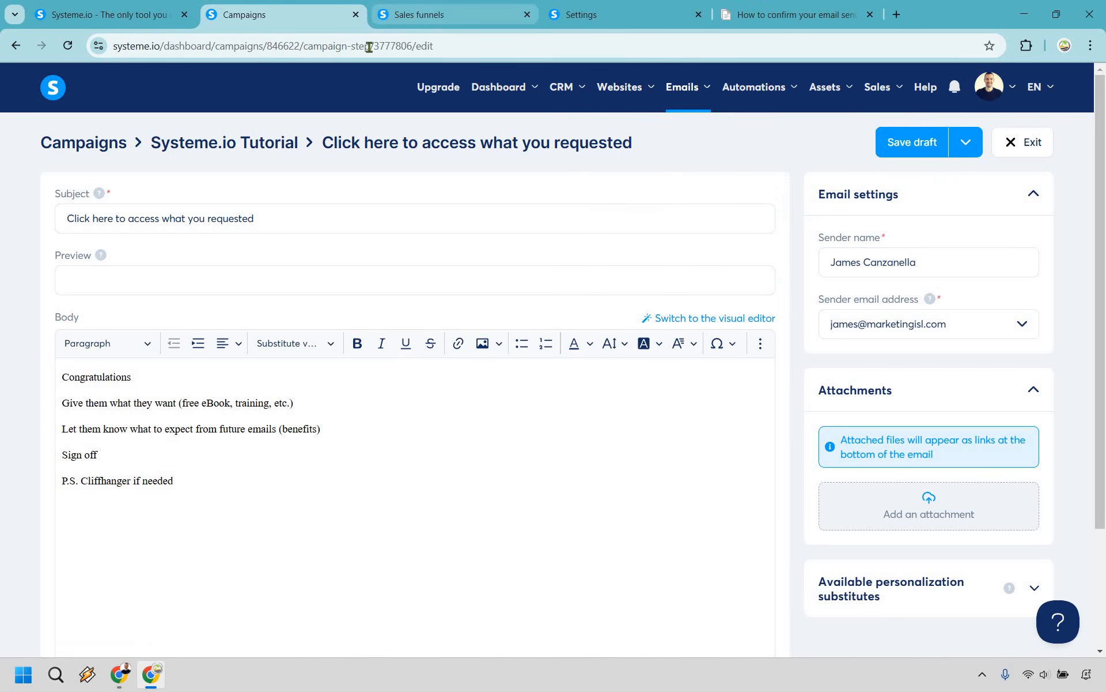
pyautogui.click(398, 15)
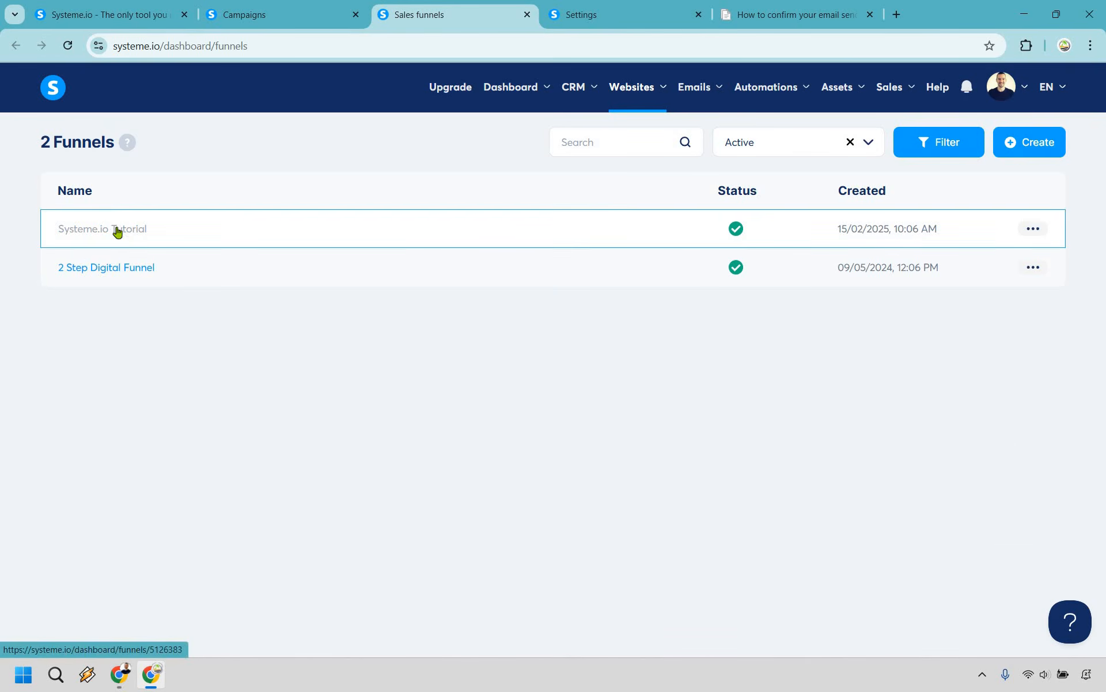
pyautogui.click(118, 231)
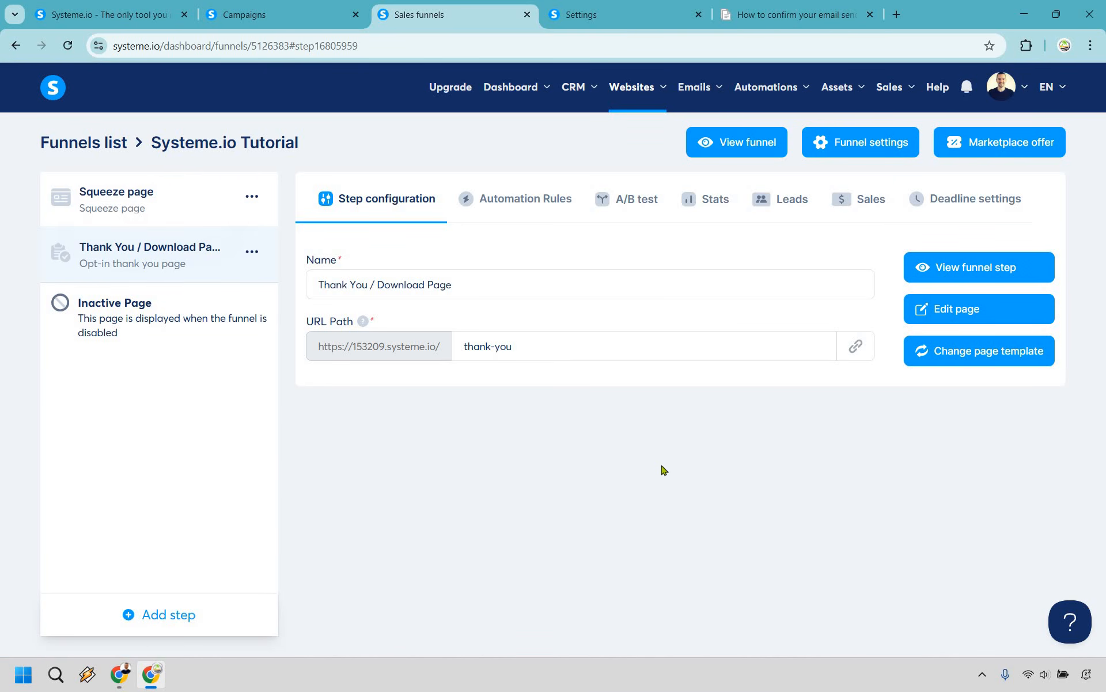
pyautogui.click(855, 350)
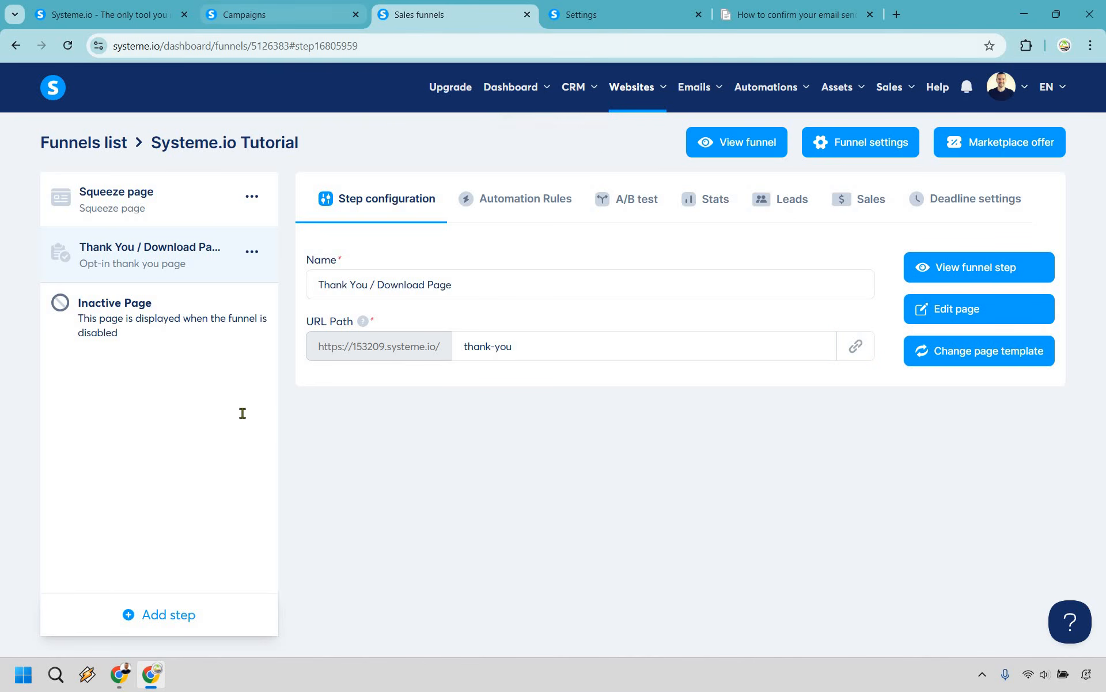
pyautogui.click(271, 16)
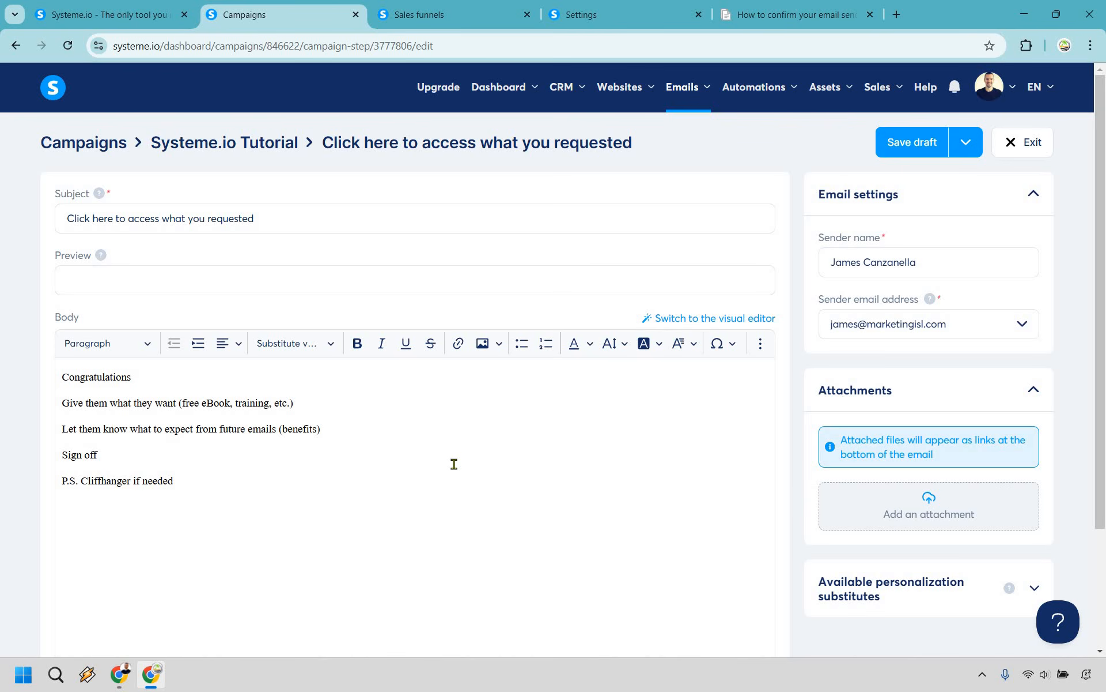
# Step: Insert two blank lines below "Congratulations" in the email body
pyautogui.click(314, 379)
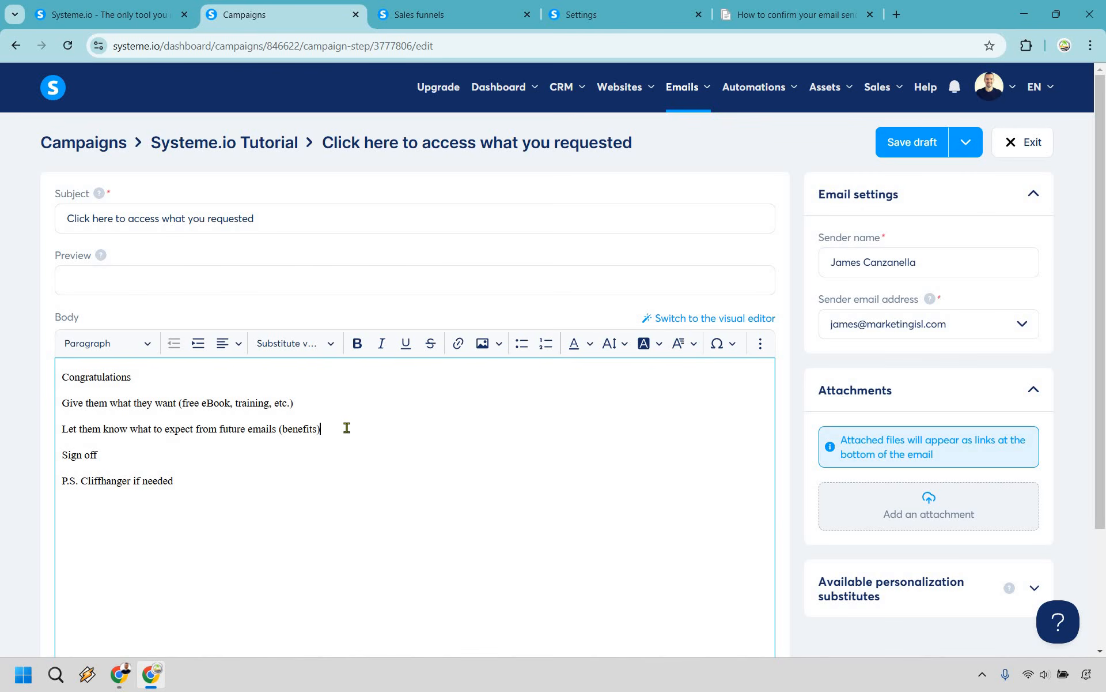
pyautogui.click(103, 454)
pyautogui.click(190, 481)
pyautogui.click(193, 378)
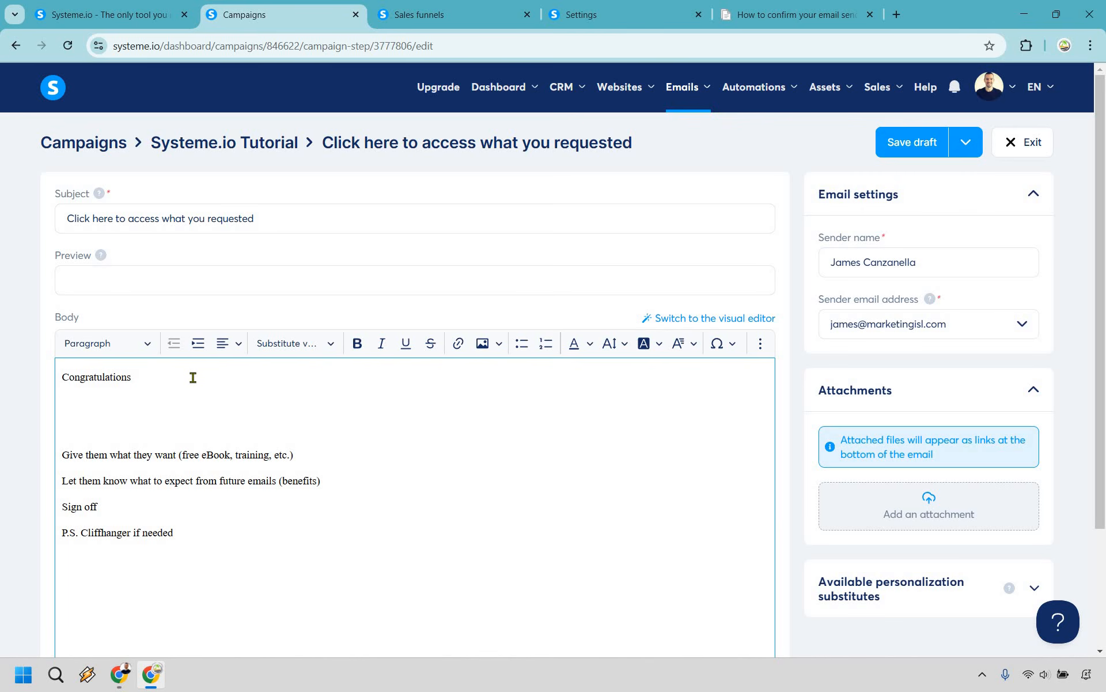
pyautogui.press('BackSpace')
pyautogui.write('Click her')
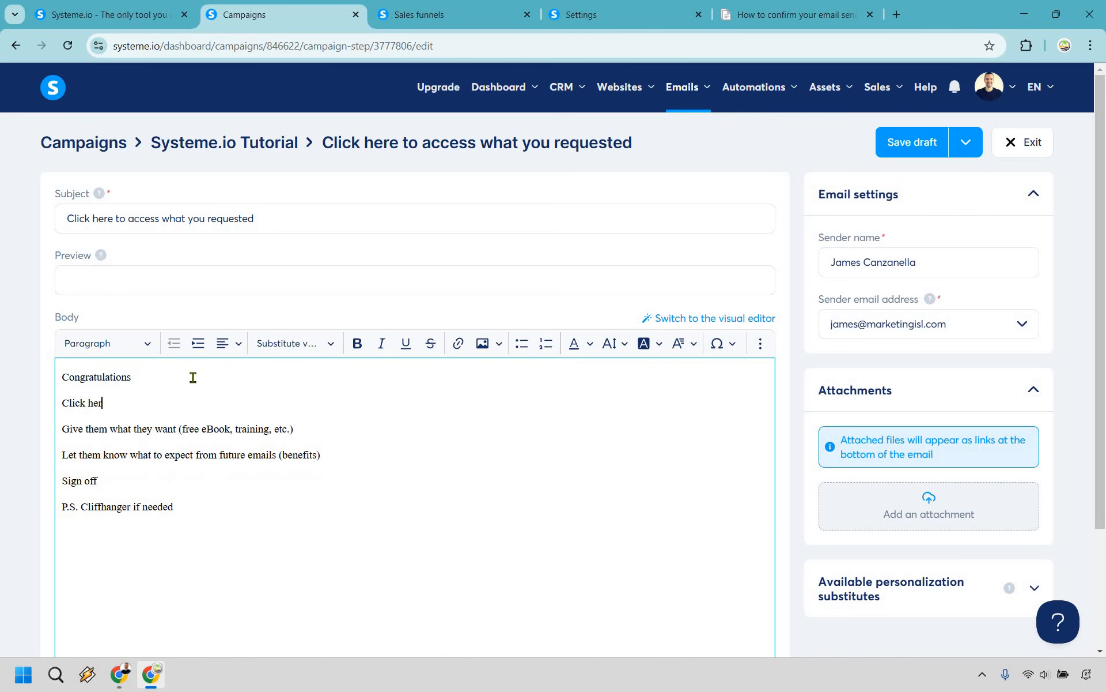
pyautogui.write('e to access the video training')
pyautogui.keyDown('shift'); pyautogui.click(65, 403); pyautogui.keyUp('shift')
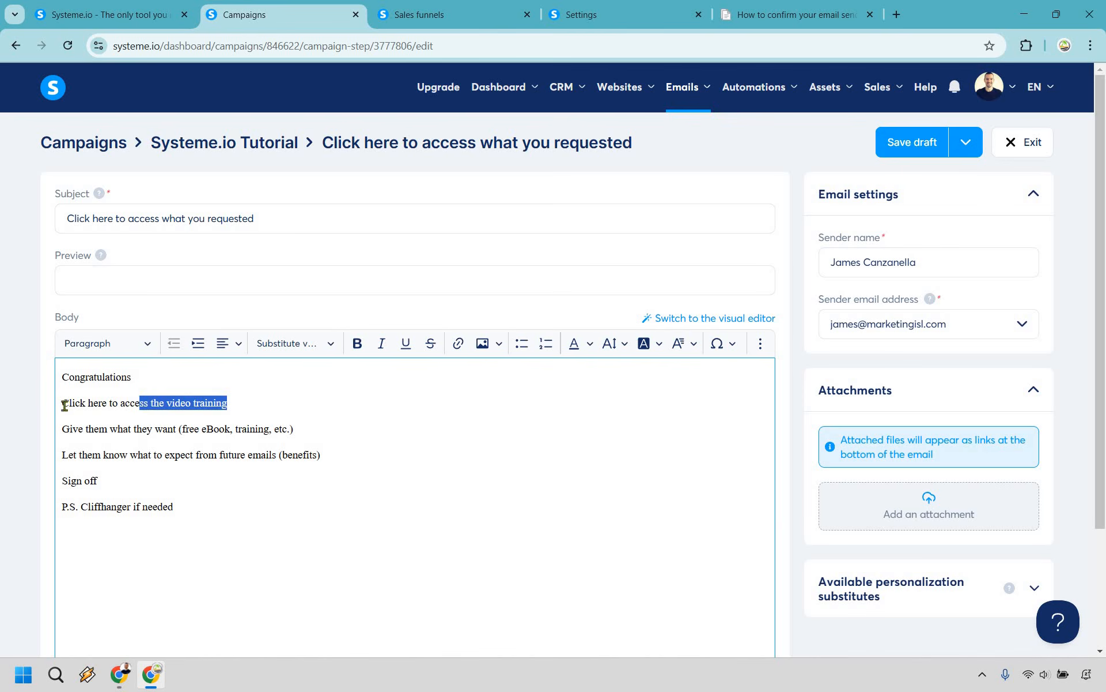
pyautogui.click(457, 349)
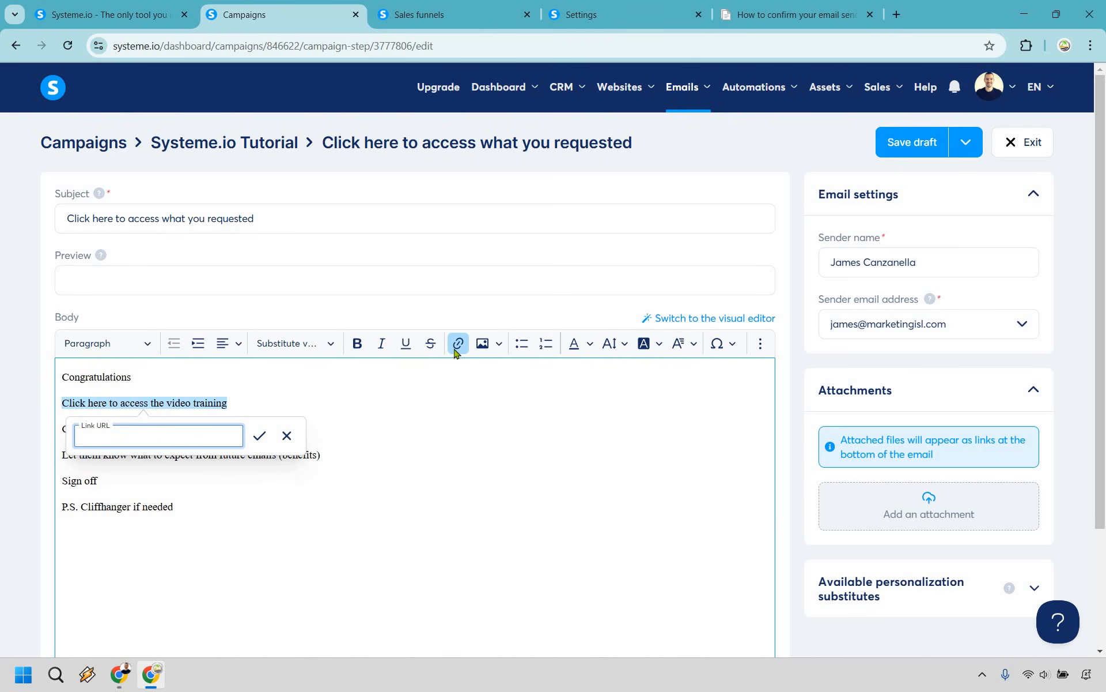
pyautogui.hotkey('ctrl', 'v')
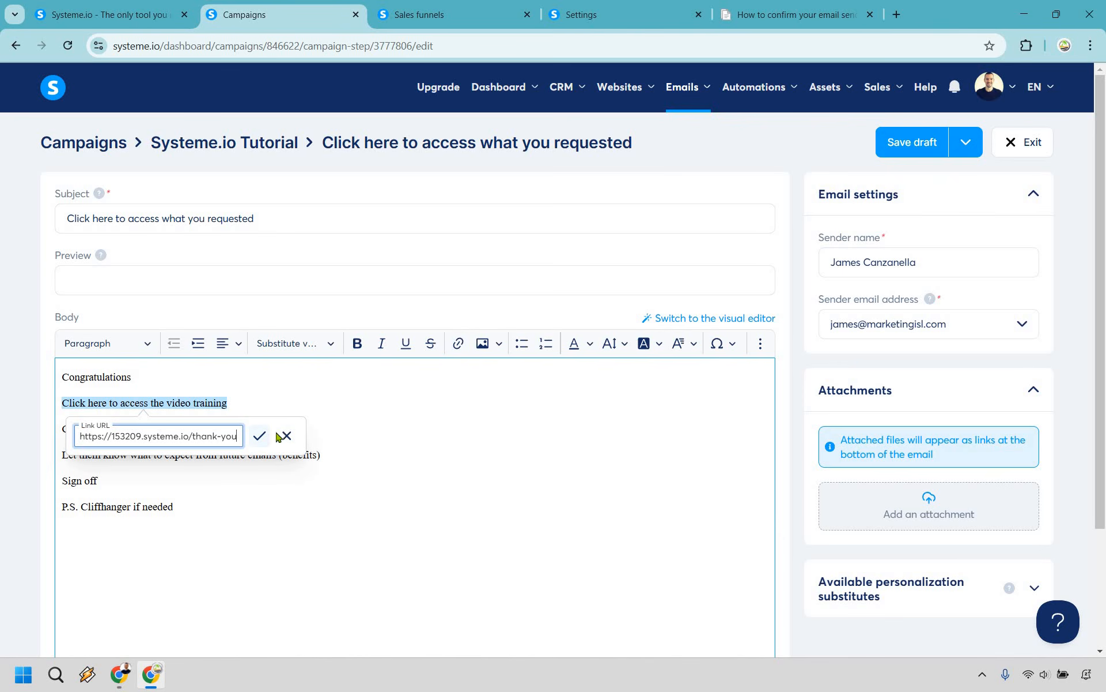
pyautogui.press('Return')
pyautogui.click(349, 422)
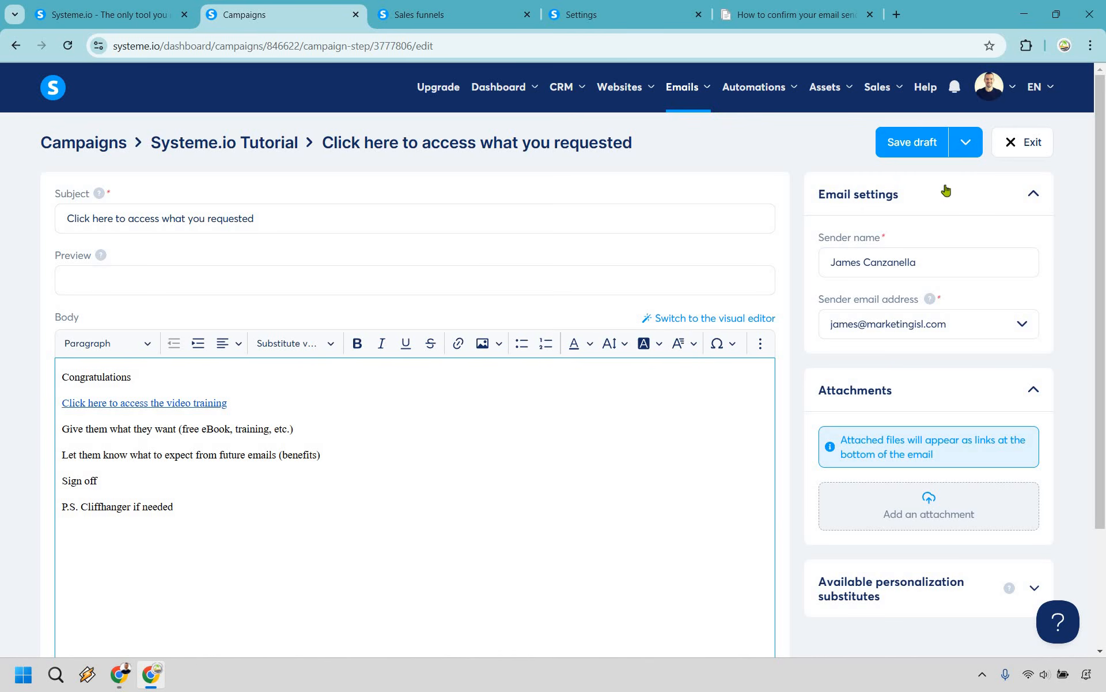
# Step: Save and publish the email, activating it with a delay of 0 days, and return to the Systeme.io Tutorial campaign
pyautogui.click(966, 142)
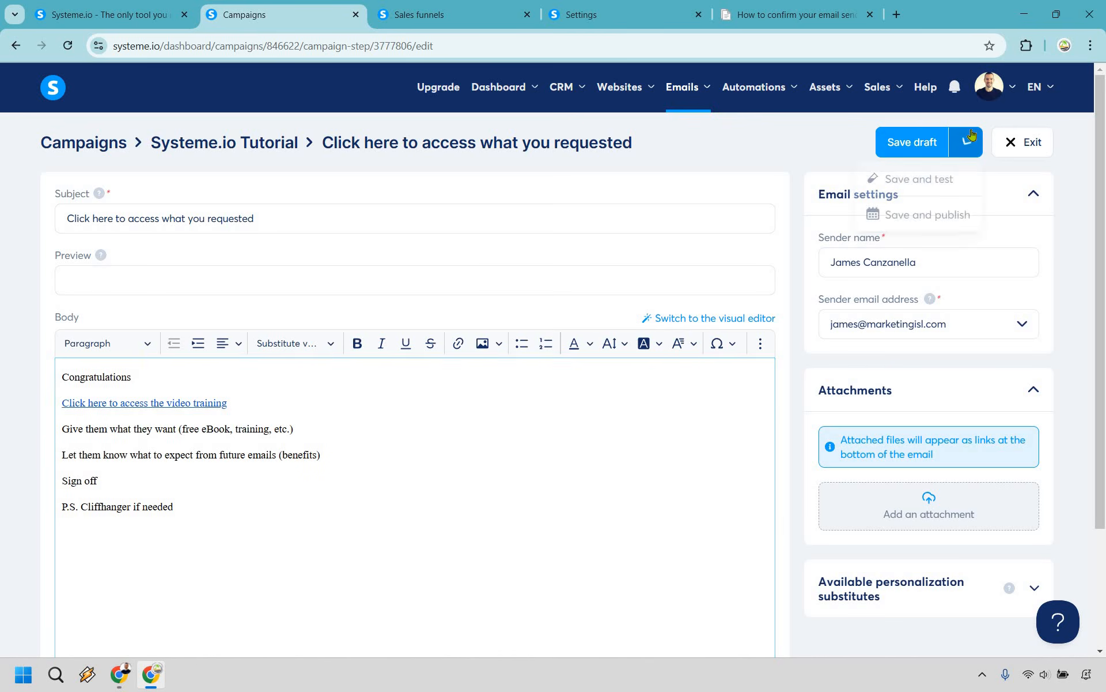
pyautogui.click(960, 216)
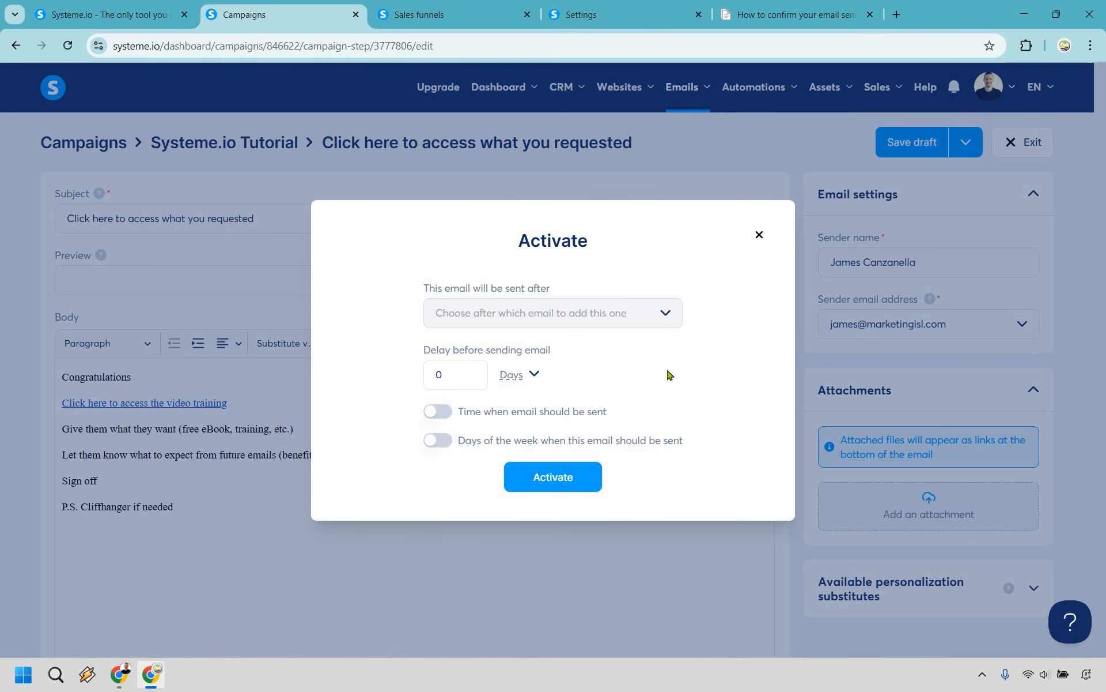
pyautogui.click(576, 464)
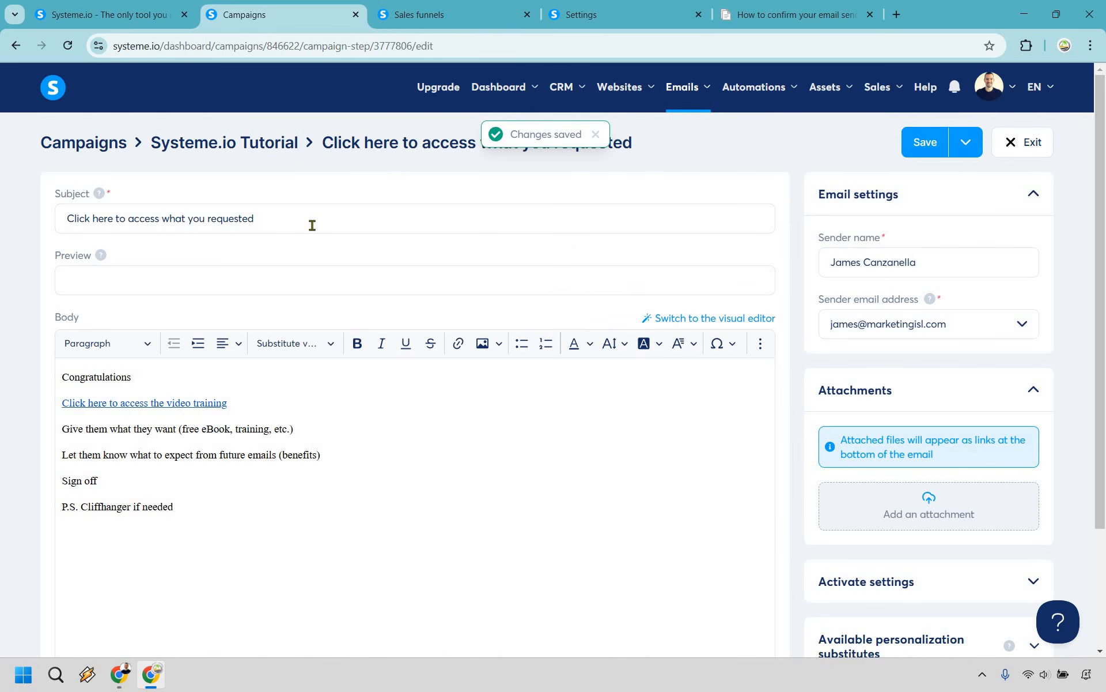
pyautogui.click(256, 144)
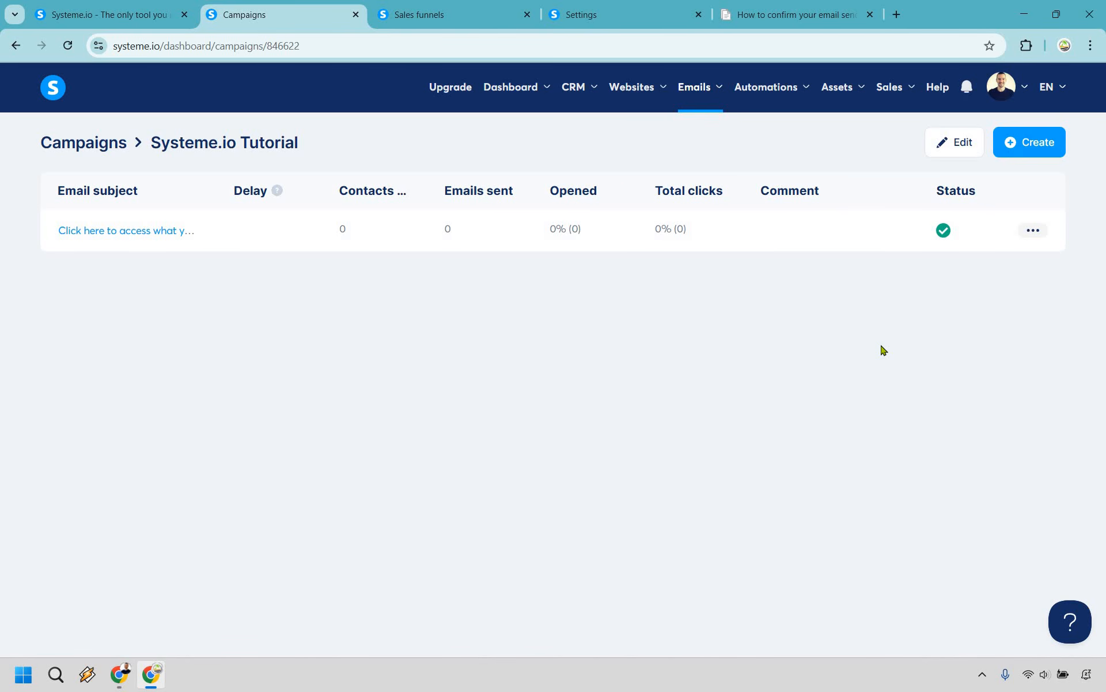
# Step: Close the extra sales funnels tab and open the Systeme.io Tutorial funnel's squeeze page in the page editor
pyautogui.click(637, 87)
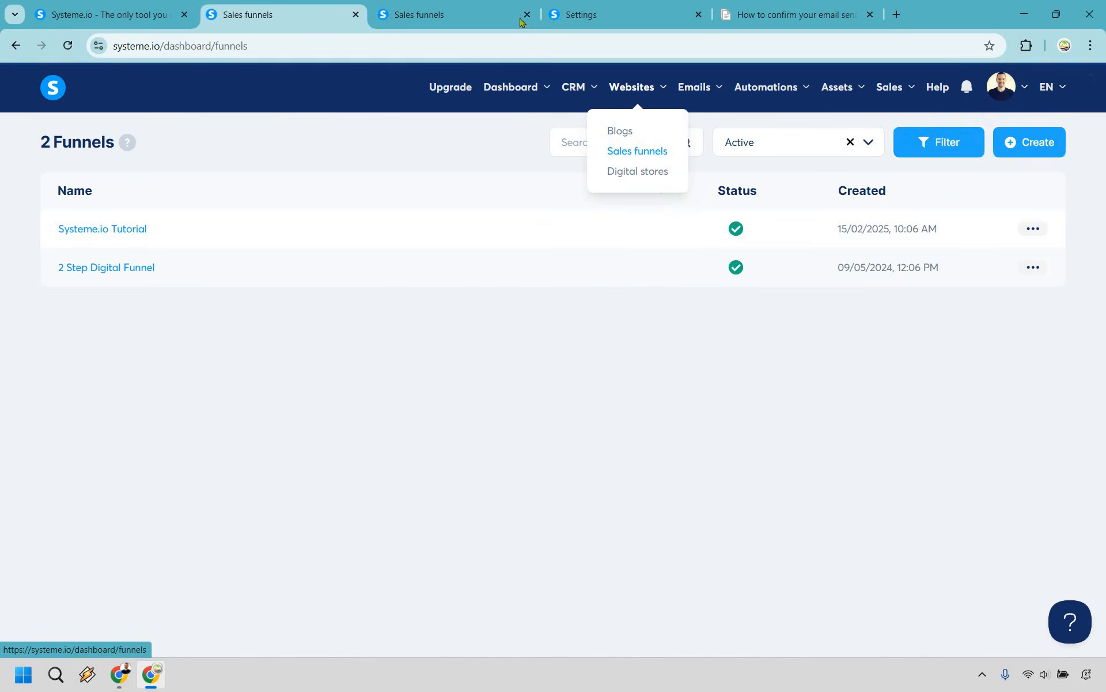
pyautogui.click(526, 14)
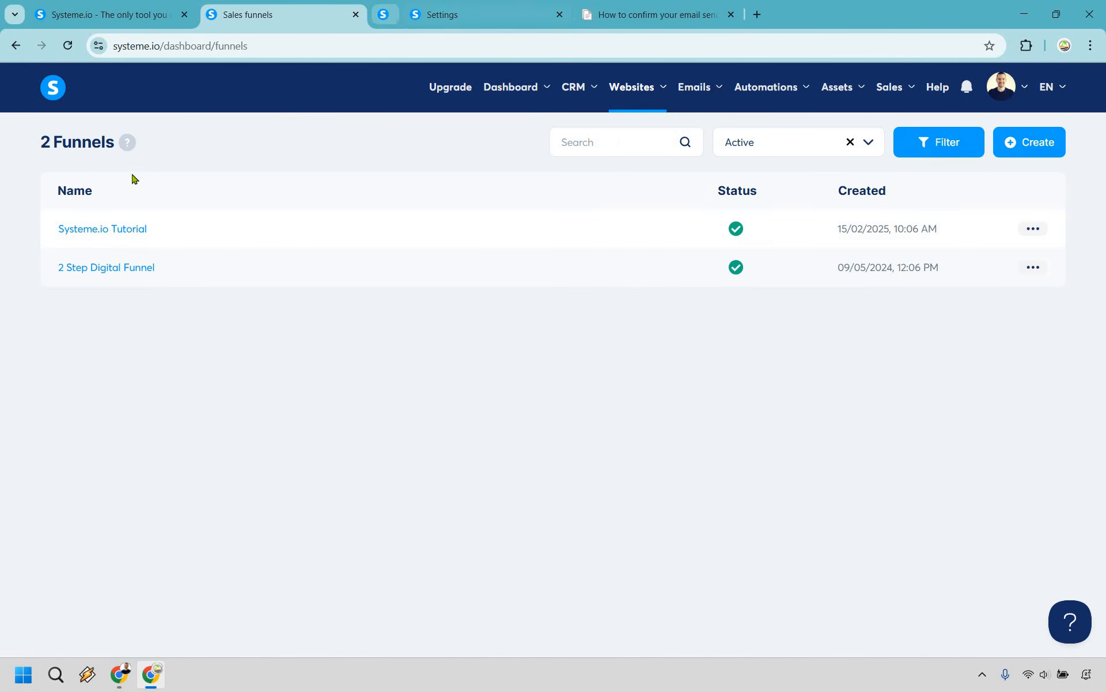
pyautogui.click(102, 230)
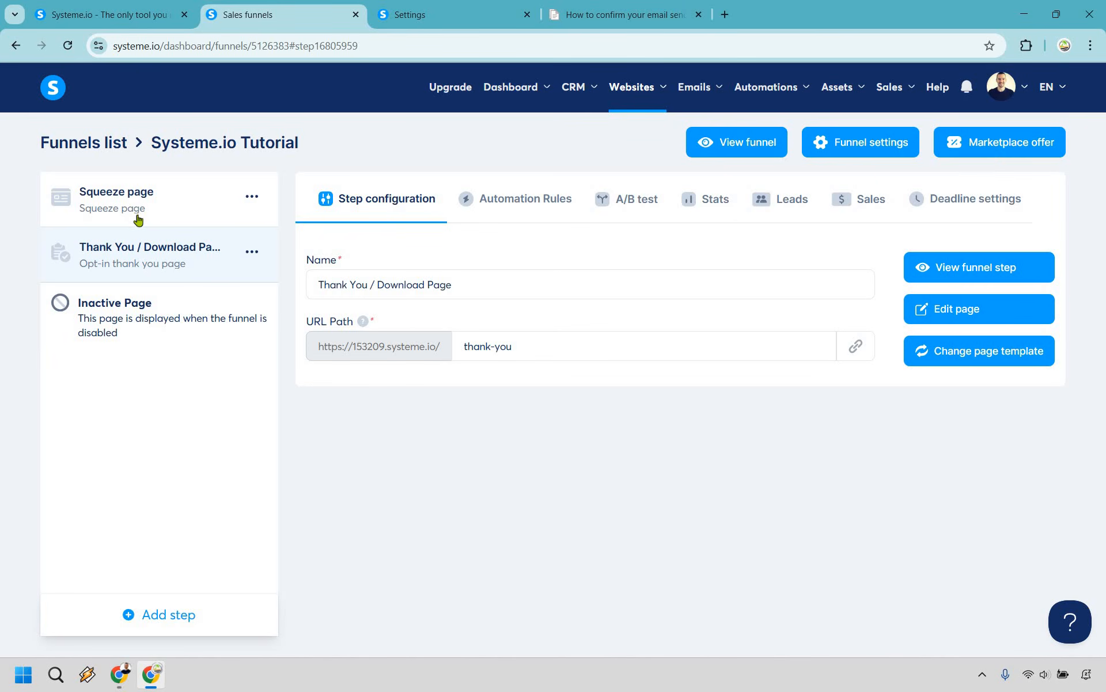
pyautogui.click(190, 222)
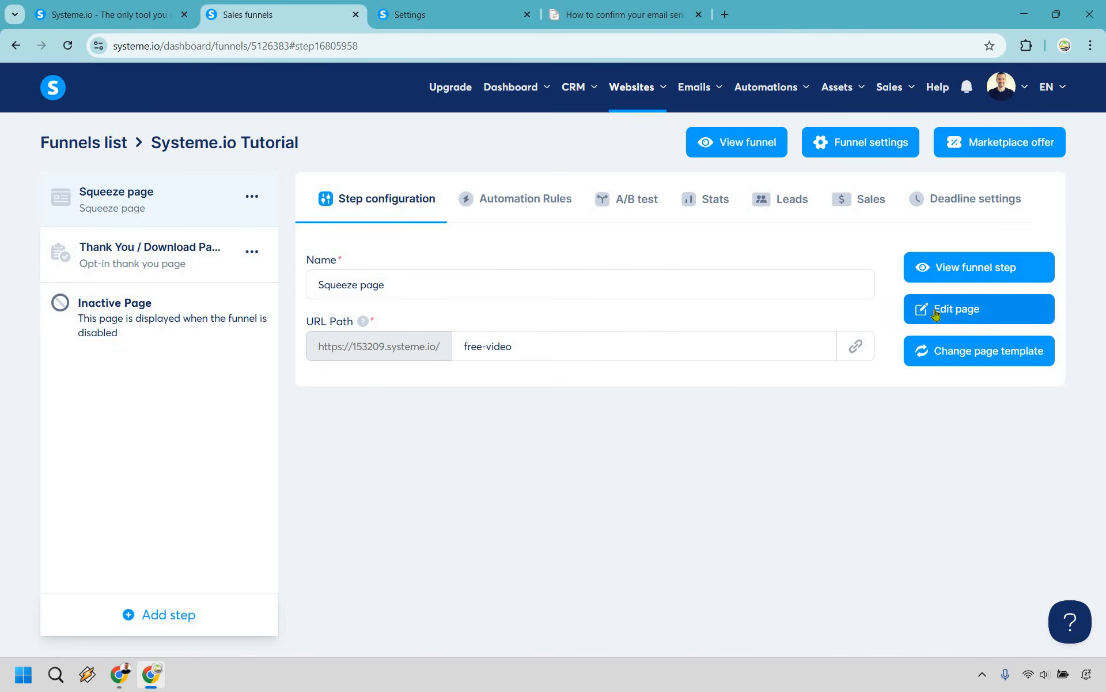
pyautogui.click(936, 312)
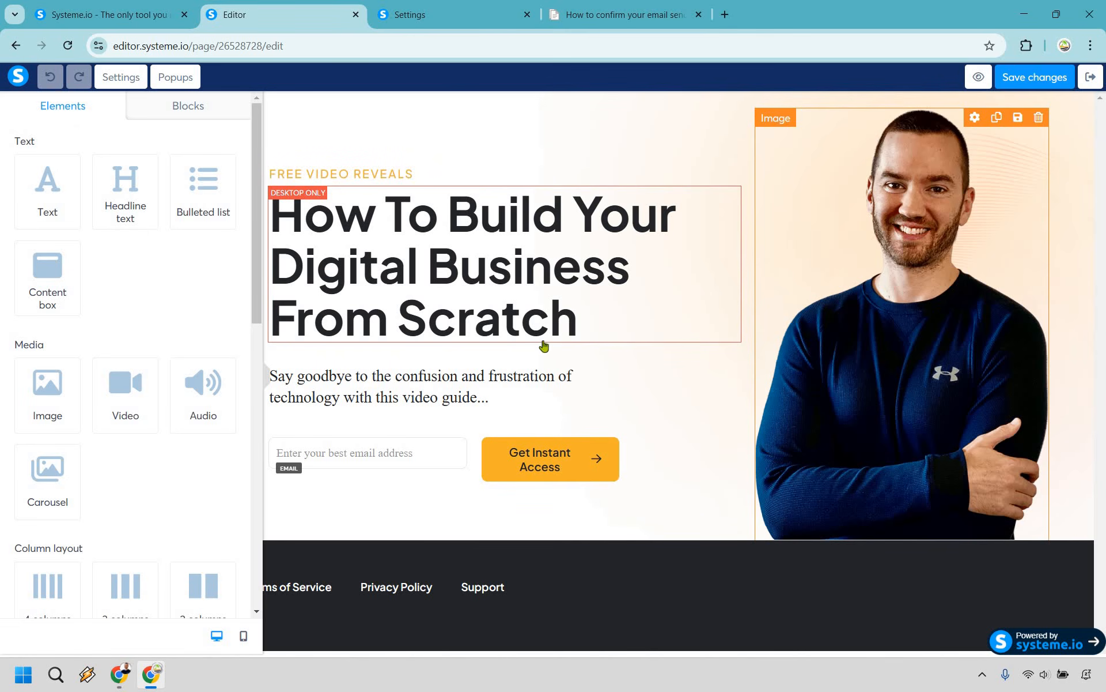
# Step: Set the "Get Instant Access" button to redirect users to the next step after contact registration
pyautogui.click(557, 470)
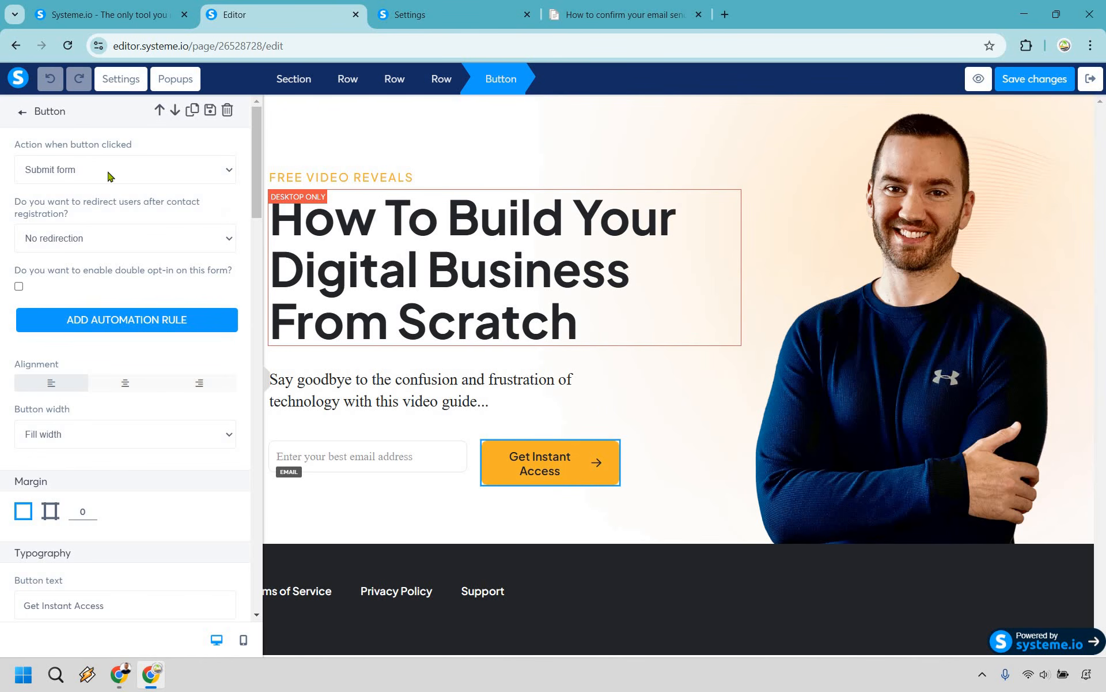
pyautogui.click(135, 240)
pyautogui.click(125, 259)
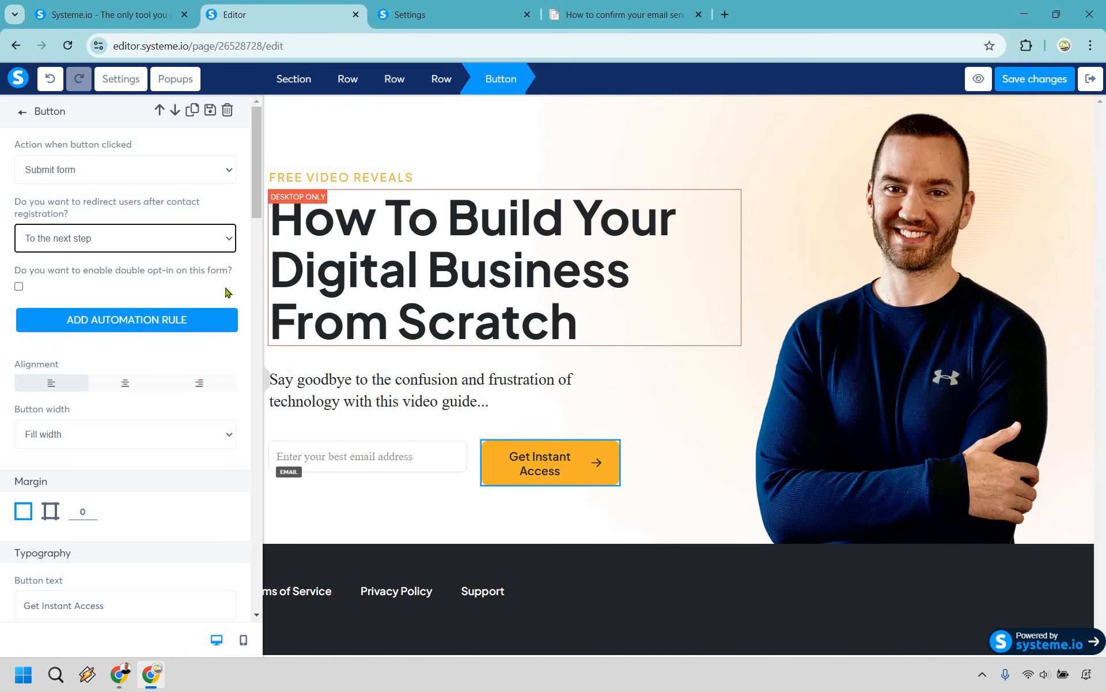
# Step: Add a button automation rule that subscribes contacts to the Systeme.io Tutorial campaign, then save the page and exit the editor
pyautogui.click(112, 325)
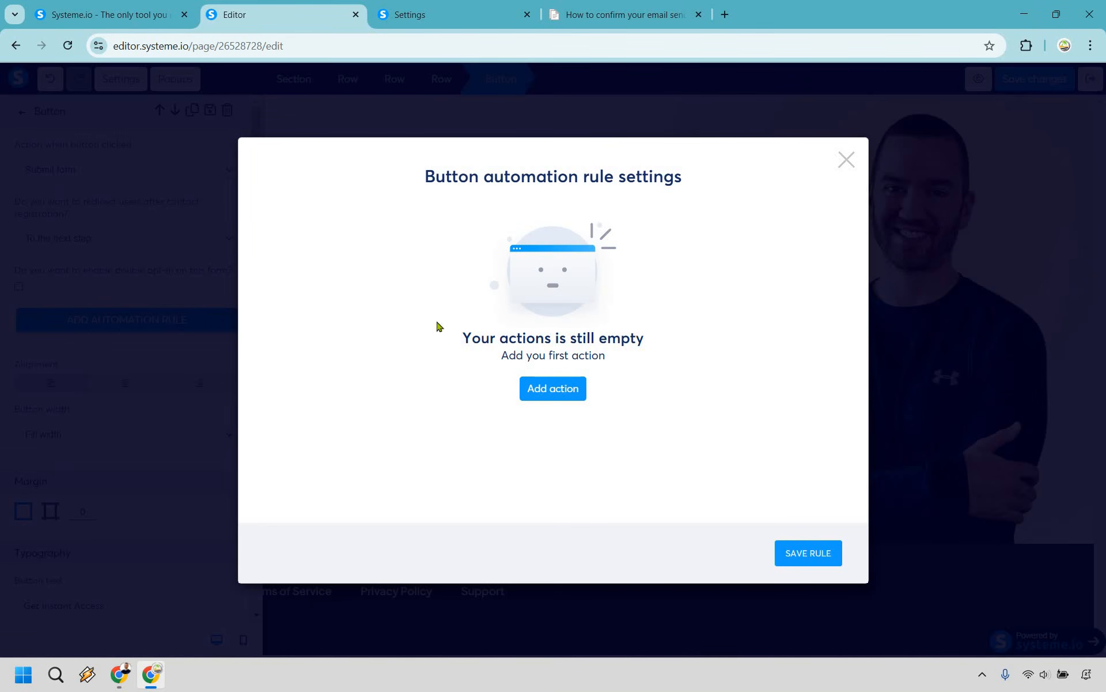
pyautogui.click(545, 393)
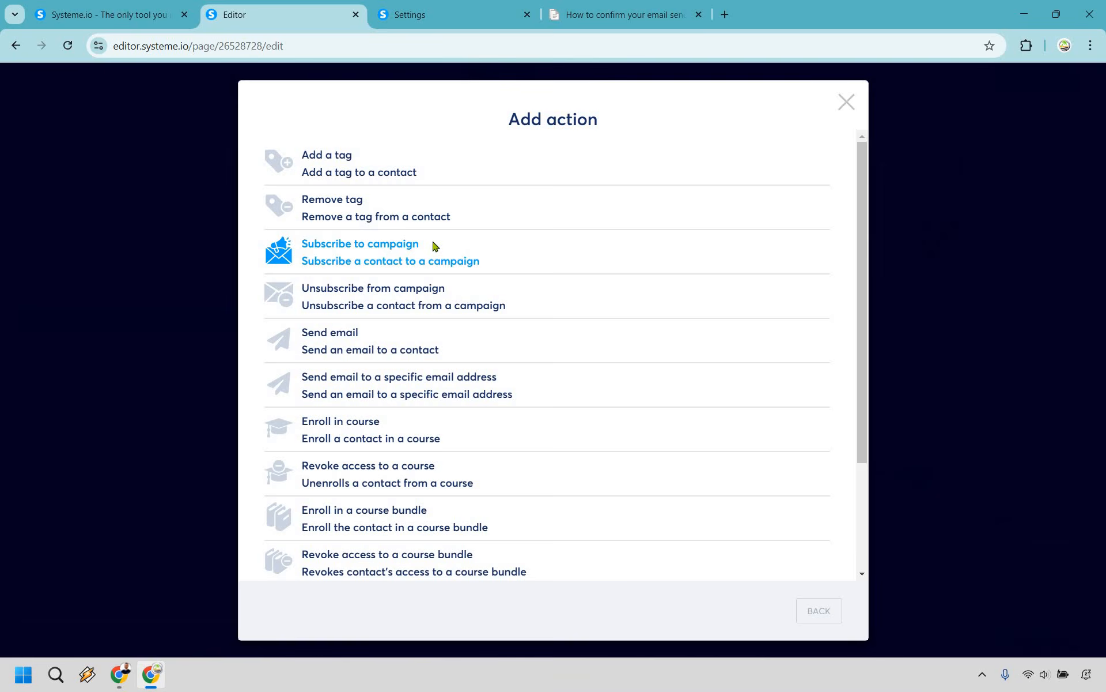
pyautogui.click(350, 257)
pyautogui.click(353, 270)
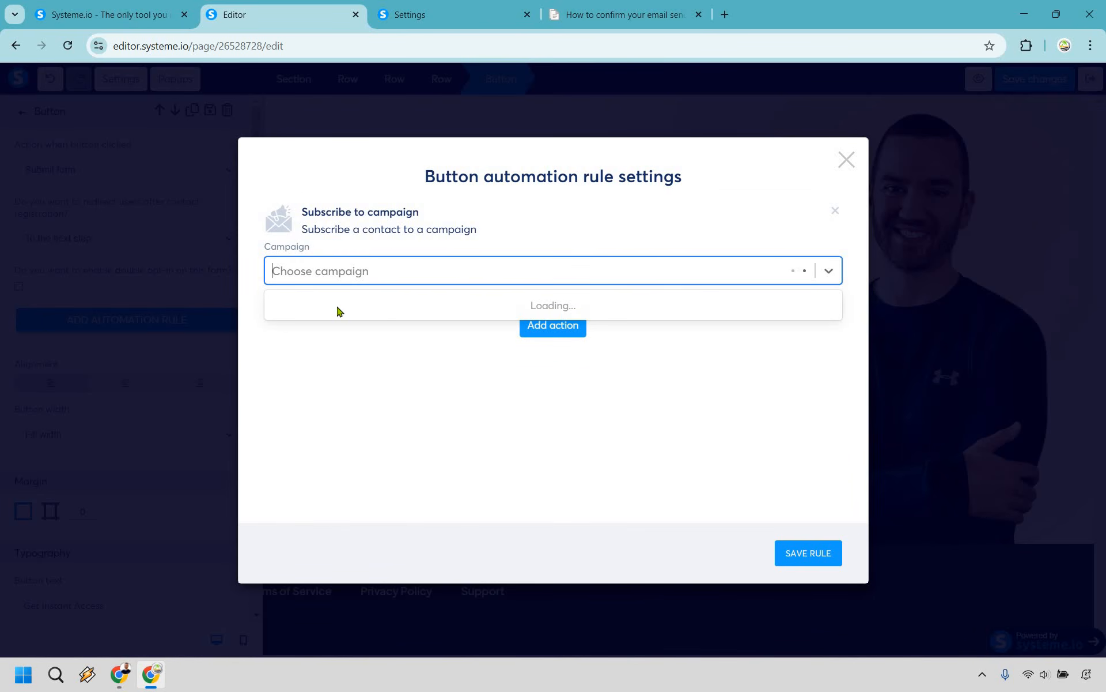
pyautogui.press('Return')
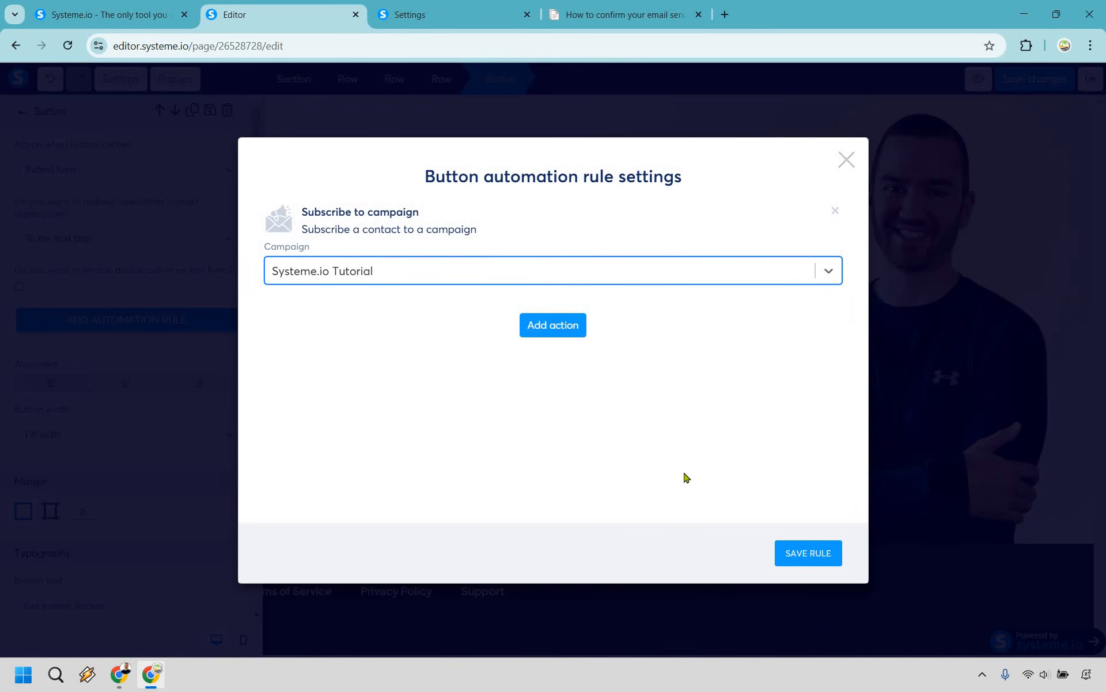
pyautogui.click(808, 553)
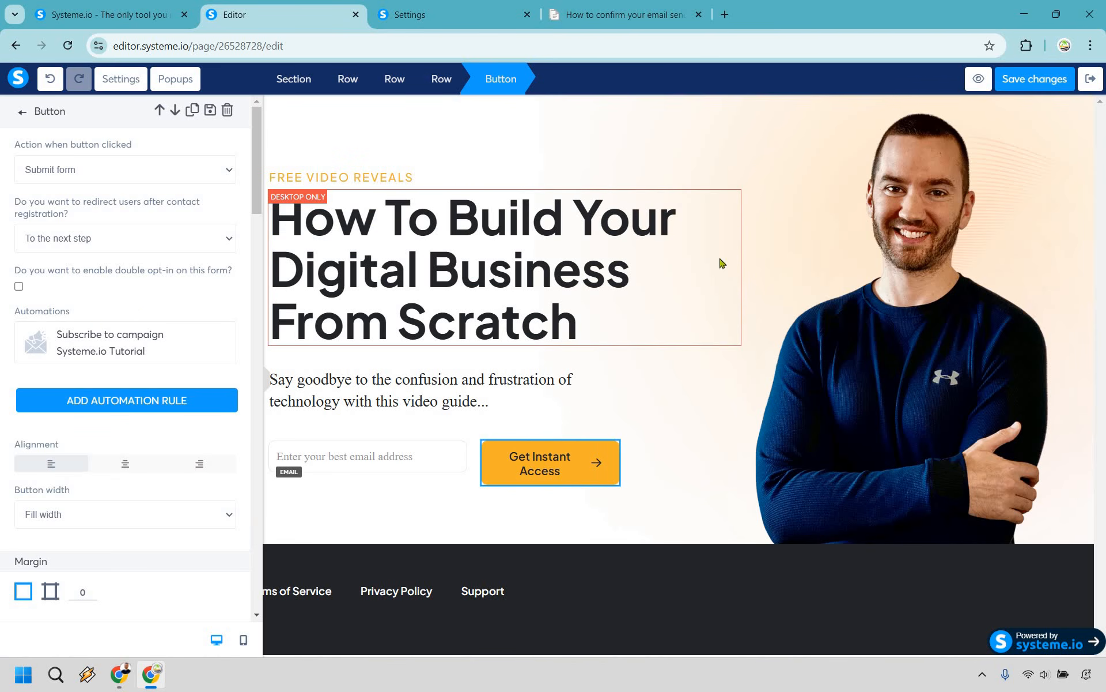
pyautogui.click(1034, 81)
pyautogui.click(1089, 81)
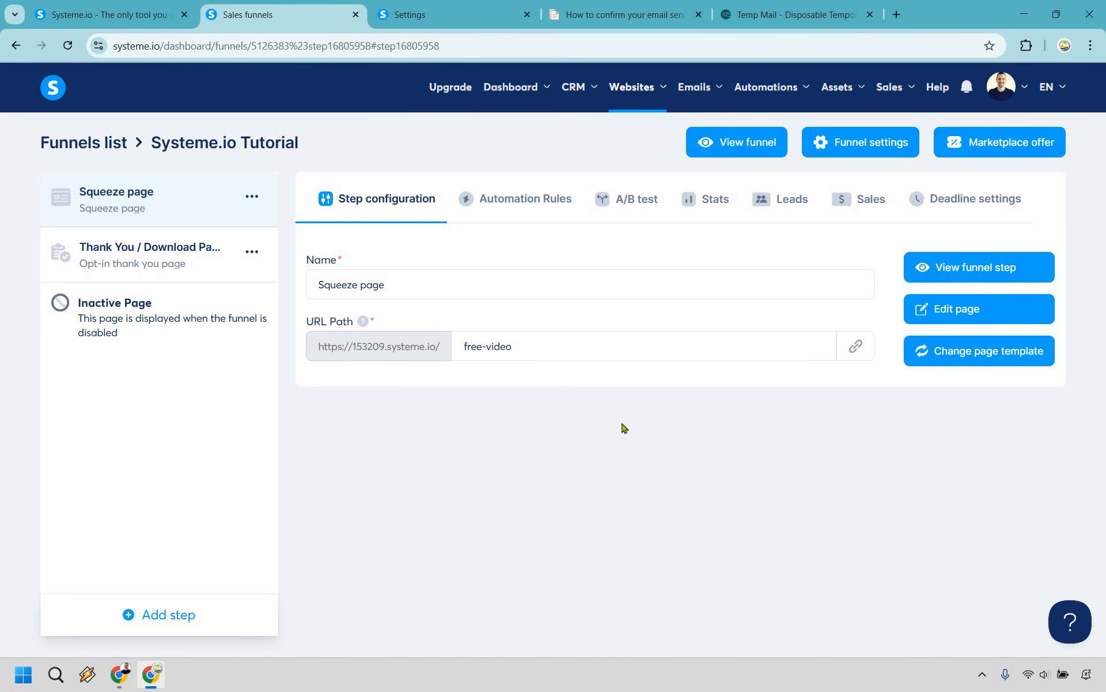
# Step: View the live funnel and opt in on the squeeze page with a temporary email address
pyautogui.click(733, 144)
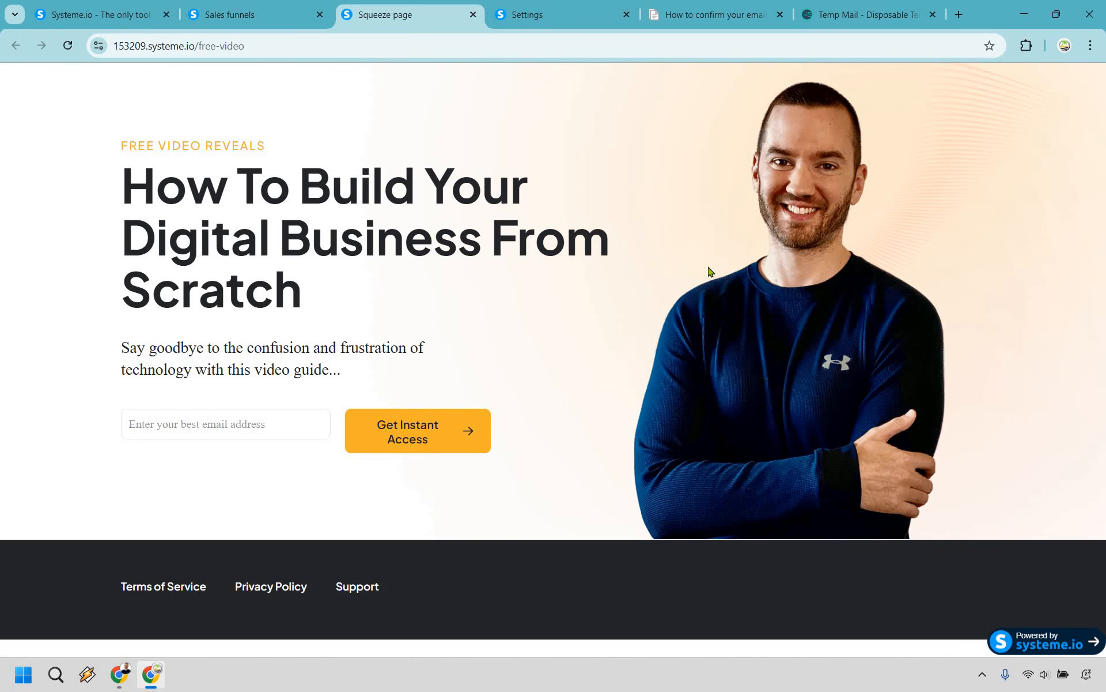
pyautogui.click(186, 425)
pyautogui.hotkey('ctrl', 'v')
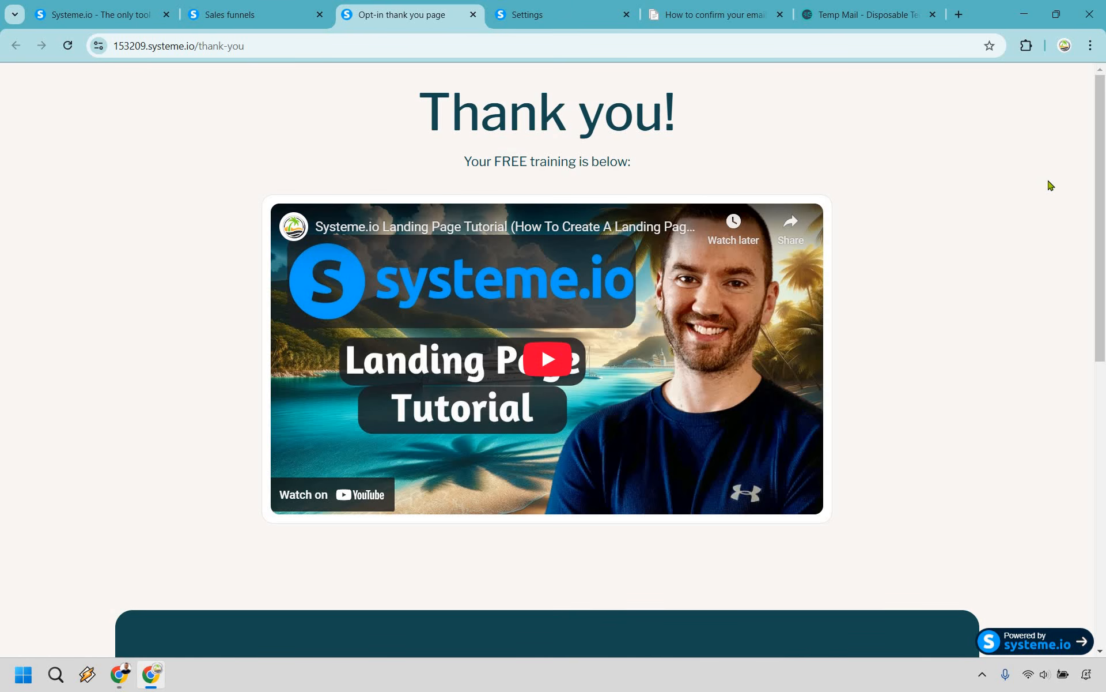
# Step: Review the live thank-you page's "Interested in the full course?" section and the link behind its button
pyautogui.scroll(-5, 1050, 184)
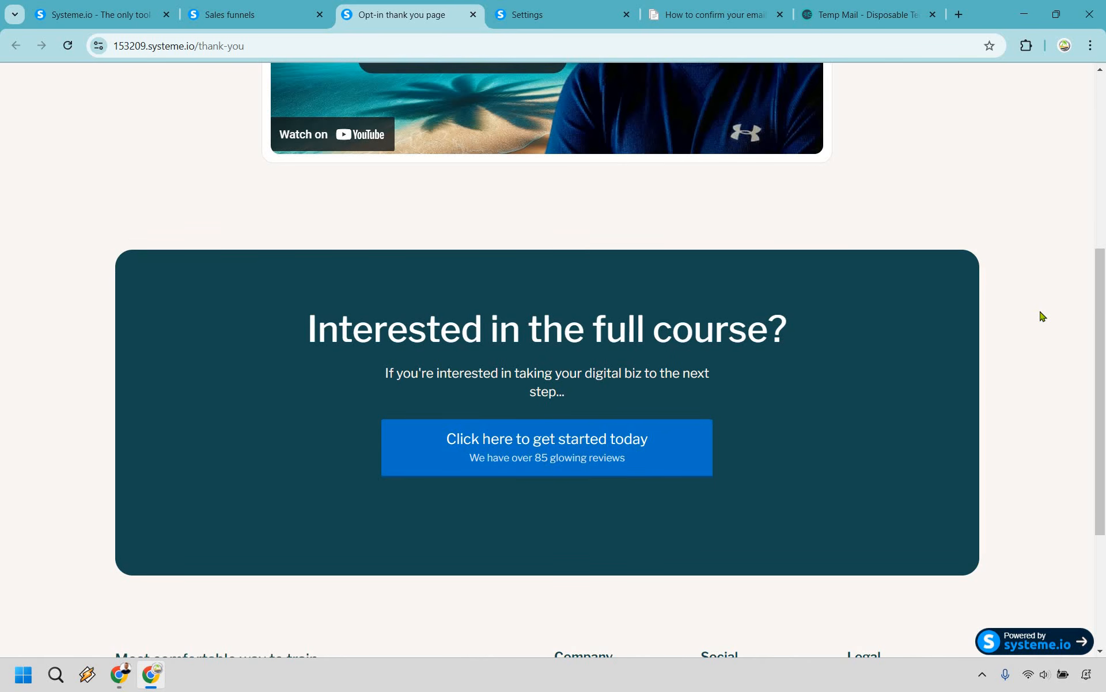
pyautogui.scroll(-1, 1043, 316)
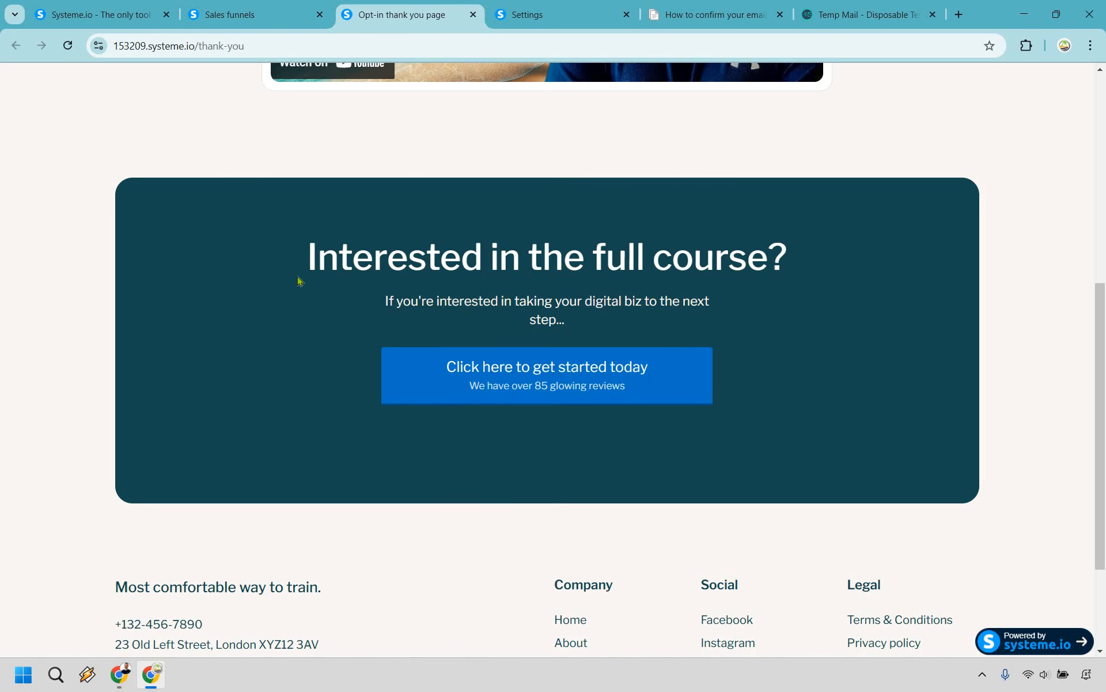
pyautogui.moveTo(751, 256); pyautogui.dragTo(601, 290)
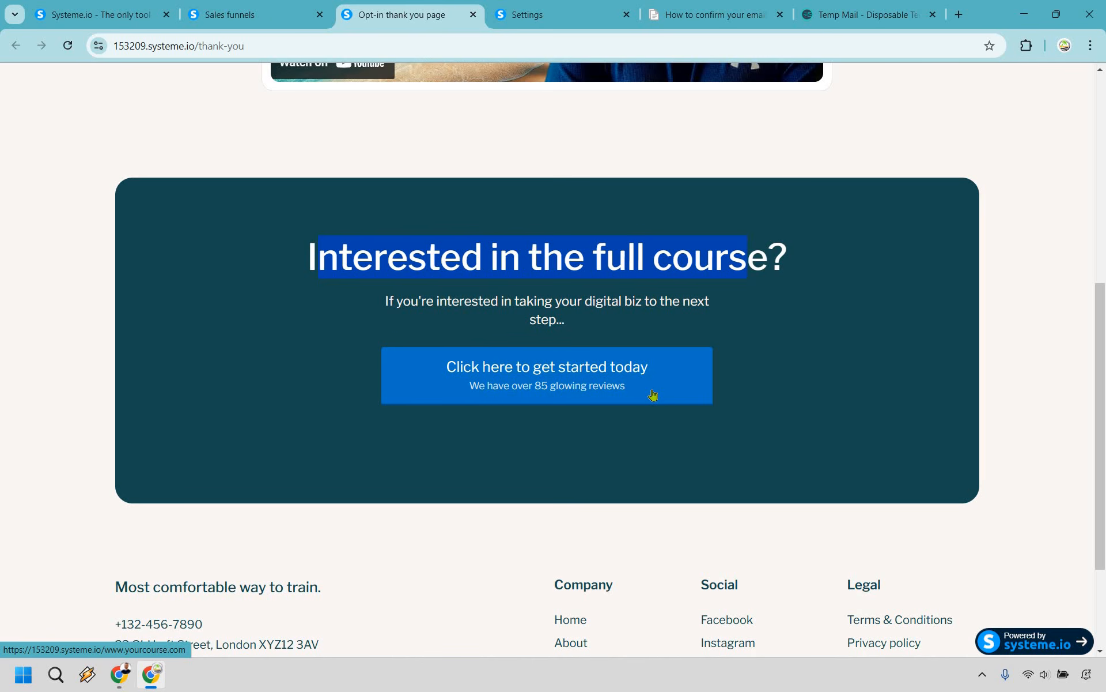
pyautogui.click(268, 7)
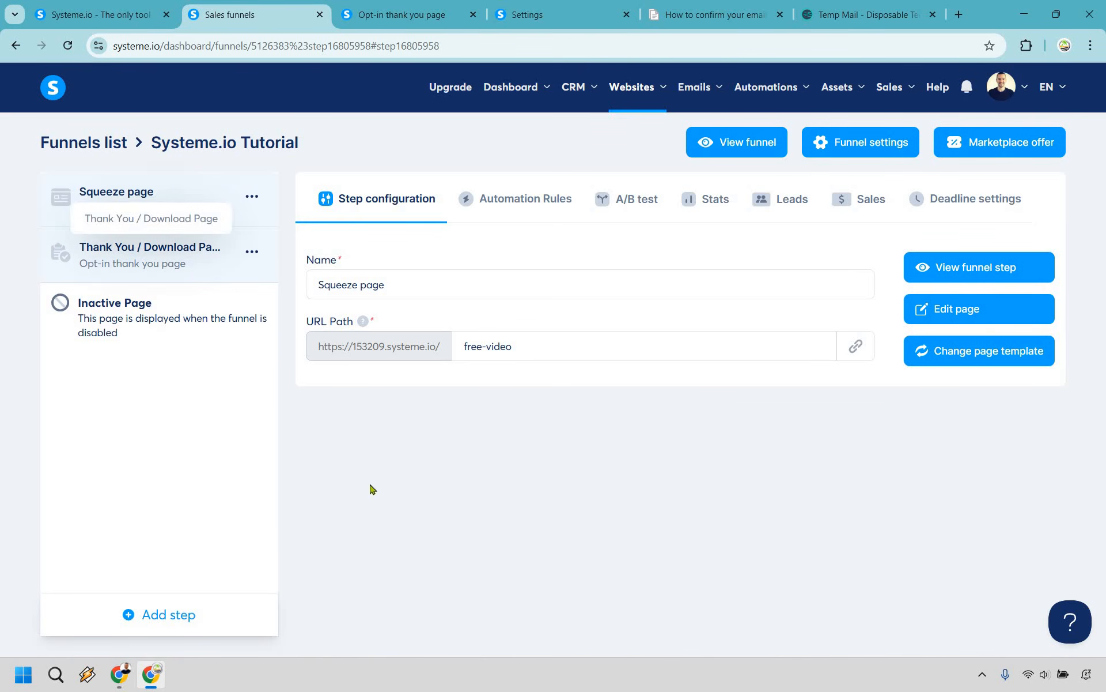
pyautogui.click(167, 263)
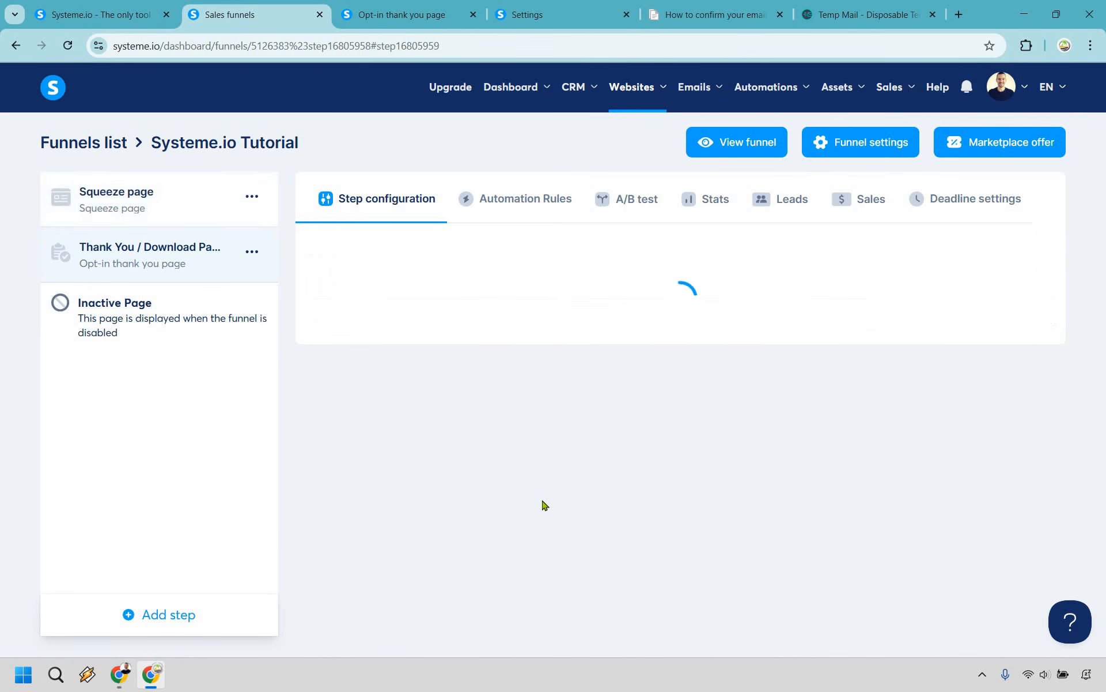
pyautogui.click(963, 310)
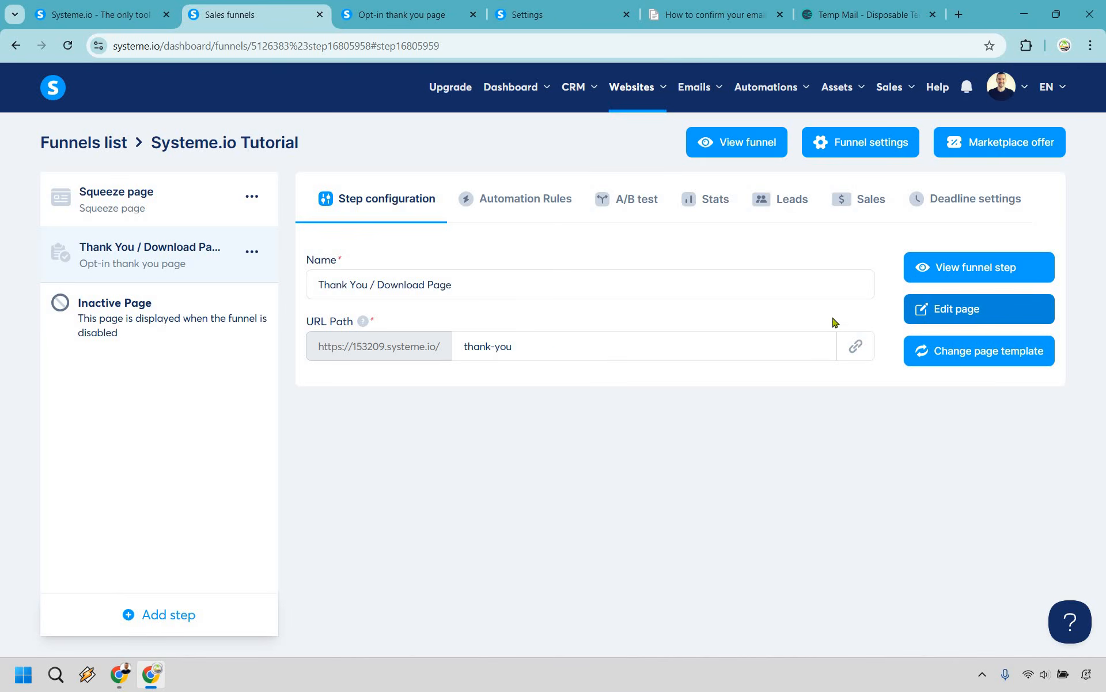
pyautogui.scroll(-10, 766, 340)
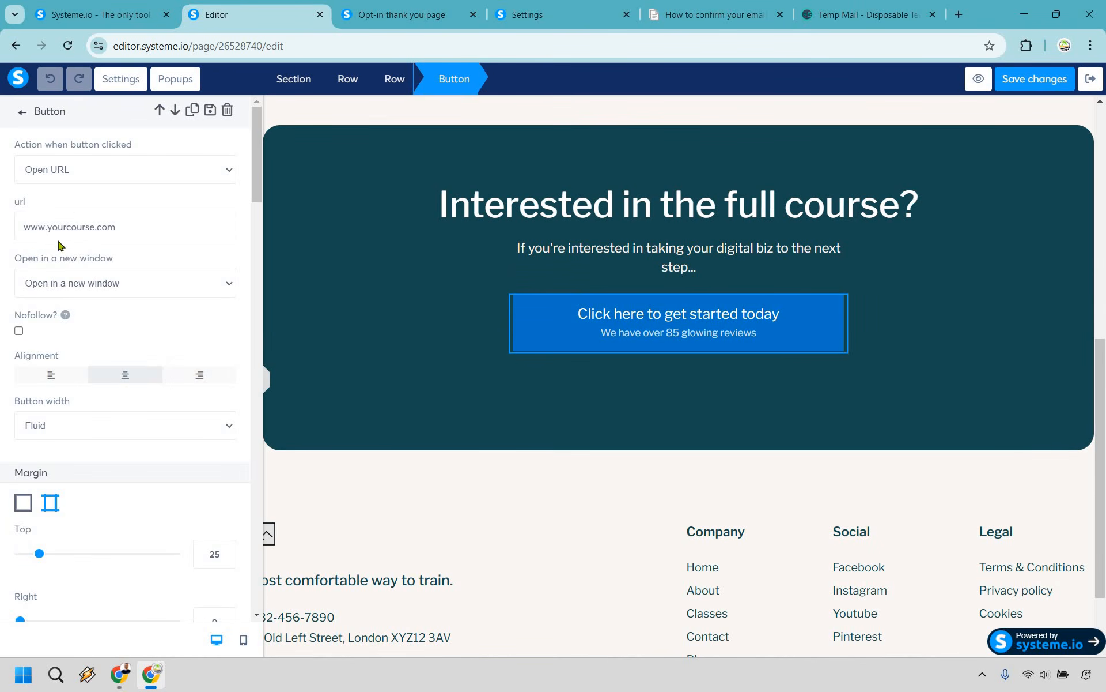
pyautogui.write('https')
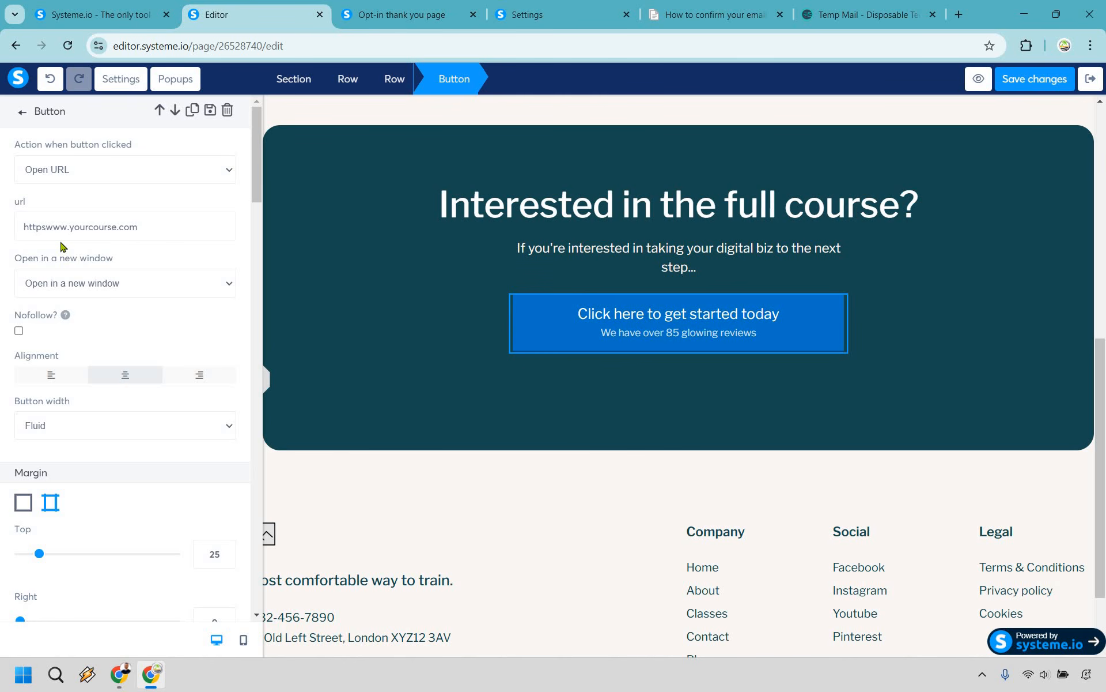
pyautogui.write('://')
pyautogui.click(1032, 88)
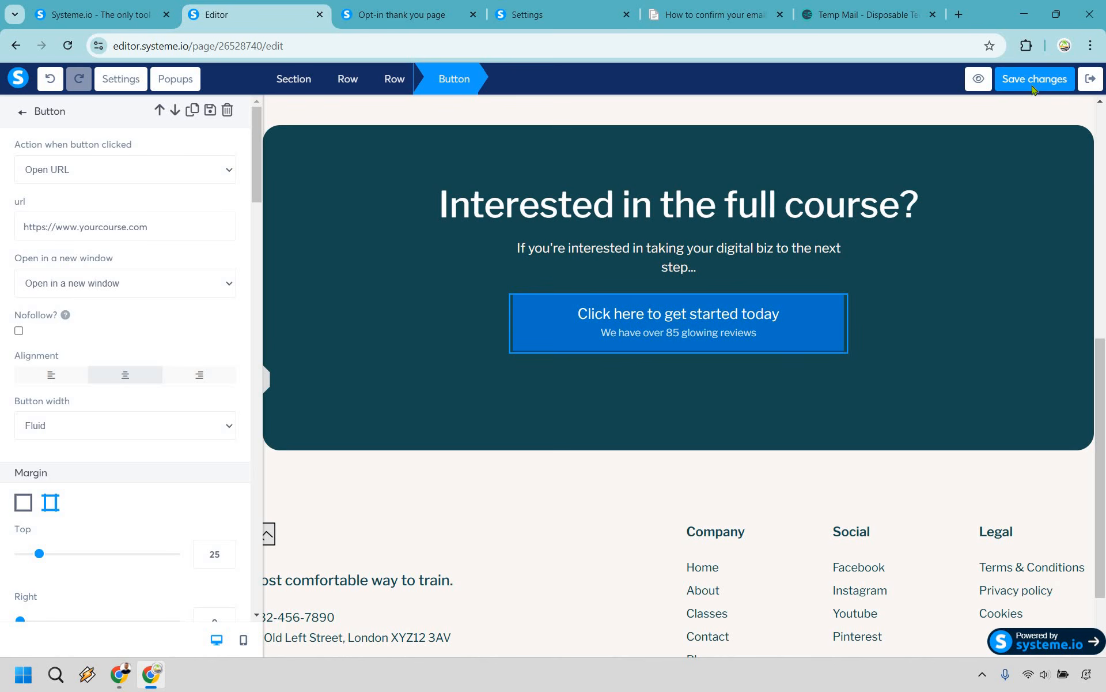
pyautogui.click(978, 79)
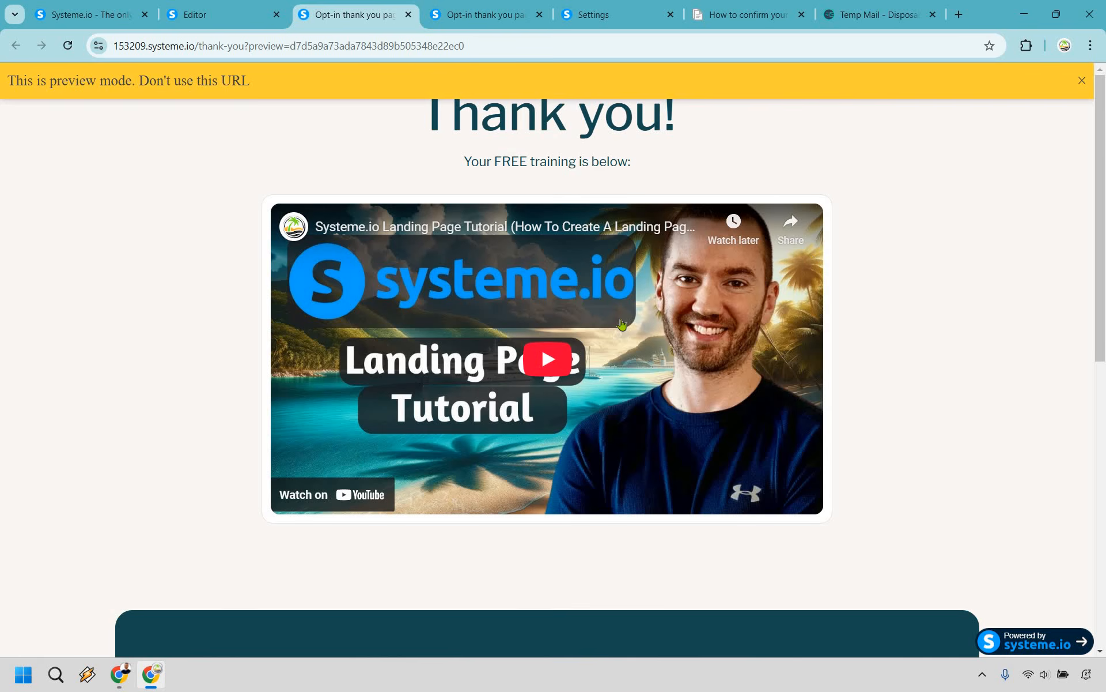
pyautogui.scroll(-8, 622, 324)
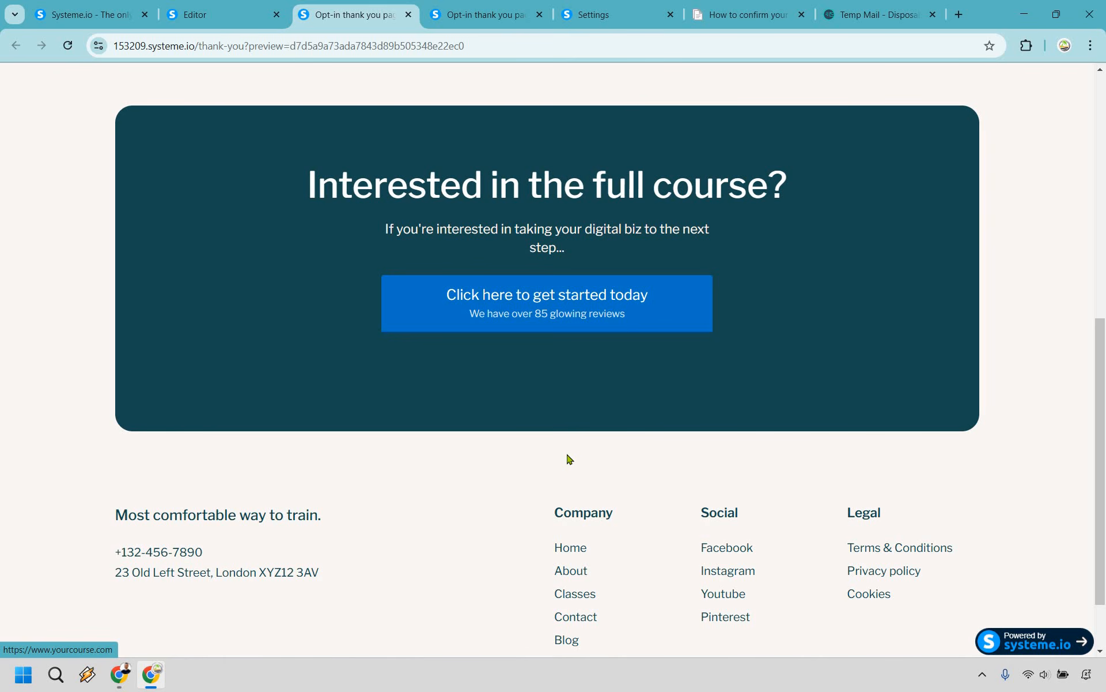
pyautogui.scroll(8, 568, 460)
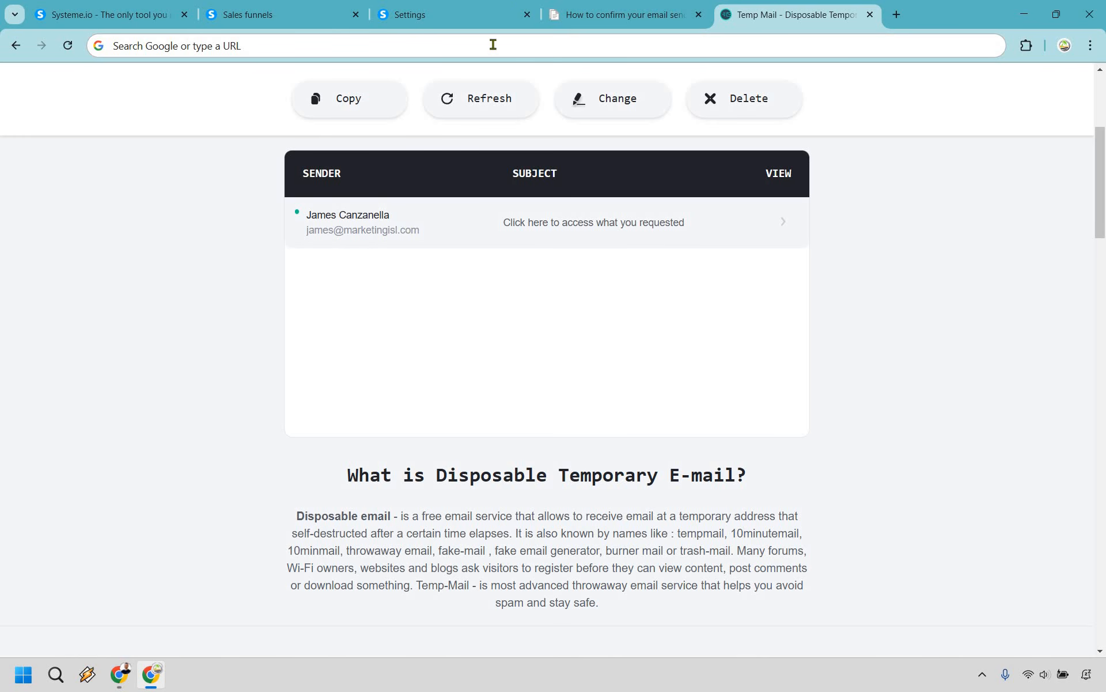
# Step: Review the Domains and Verified email addresses sections in the Systeme.io account's email settings
pyautogui.click(438, 15)
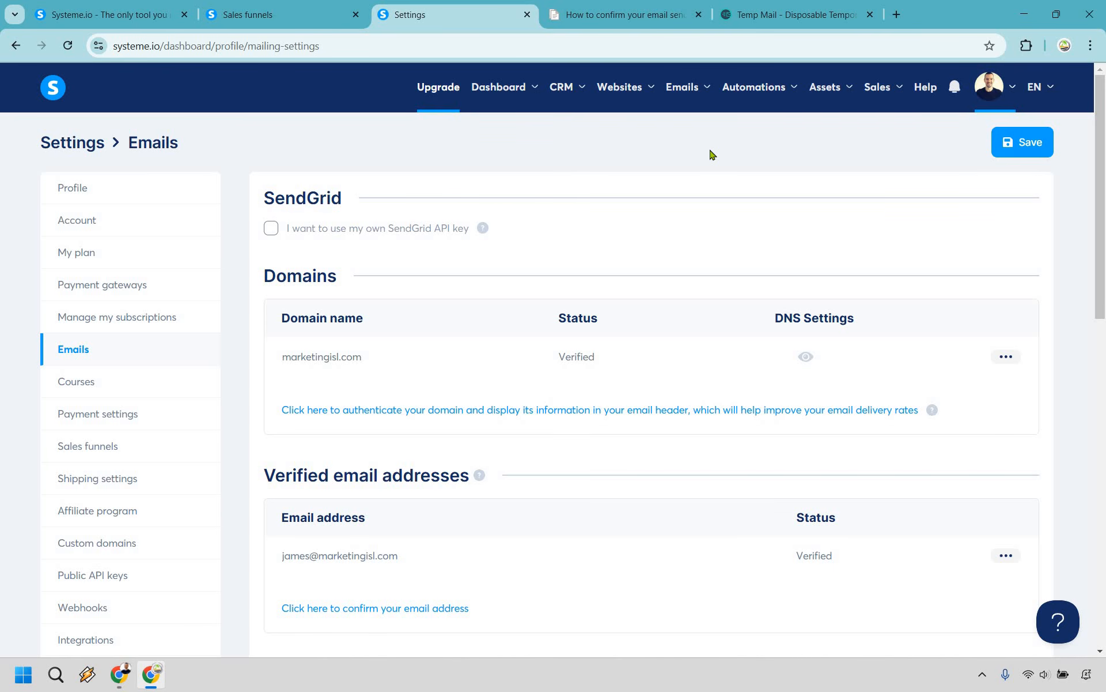
pyautogui.click(991, 88)
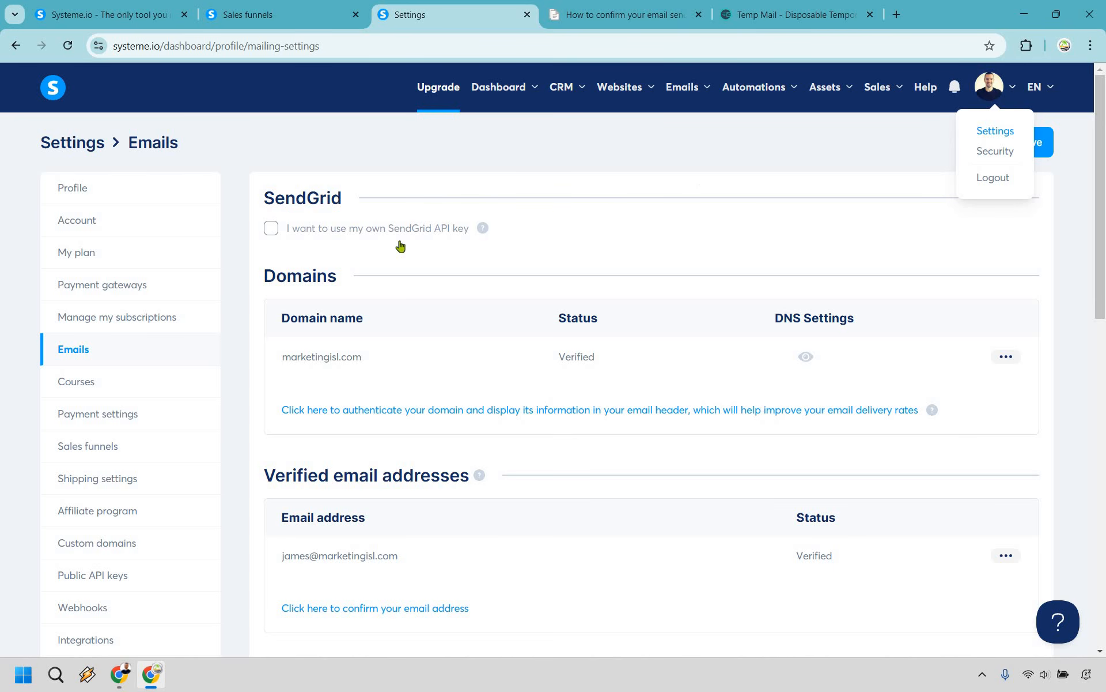
pyautogui.click(70, 346)
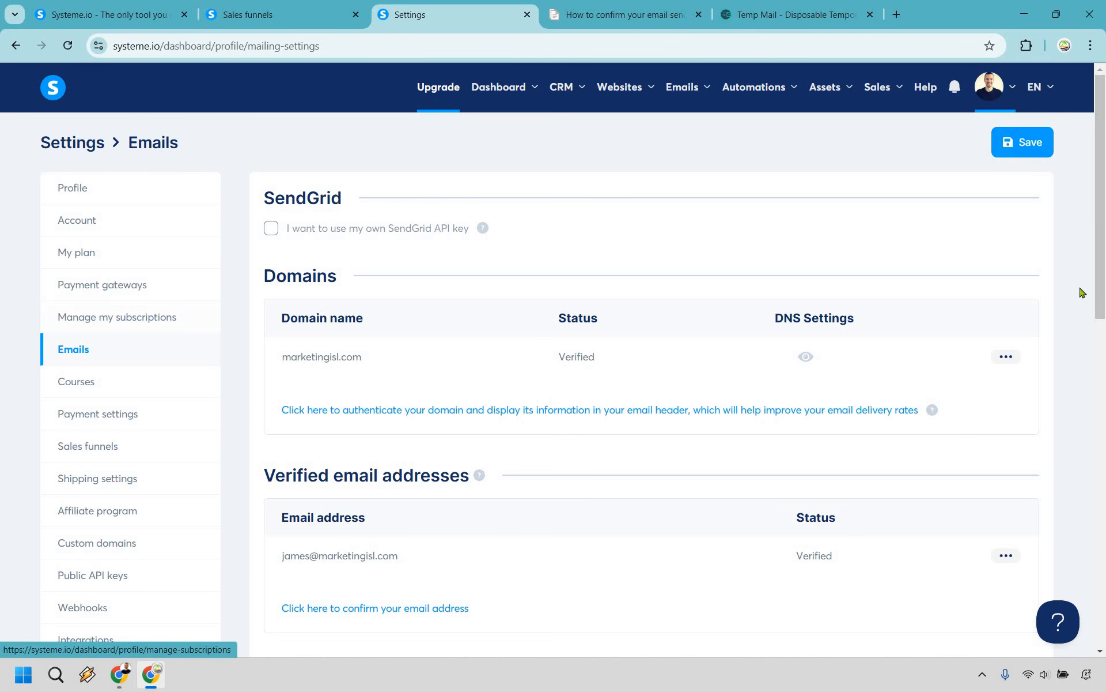
pyautogui.scroll(-1, 519, 504)
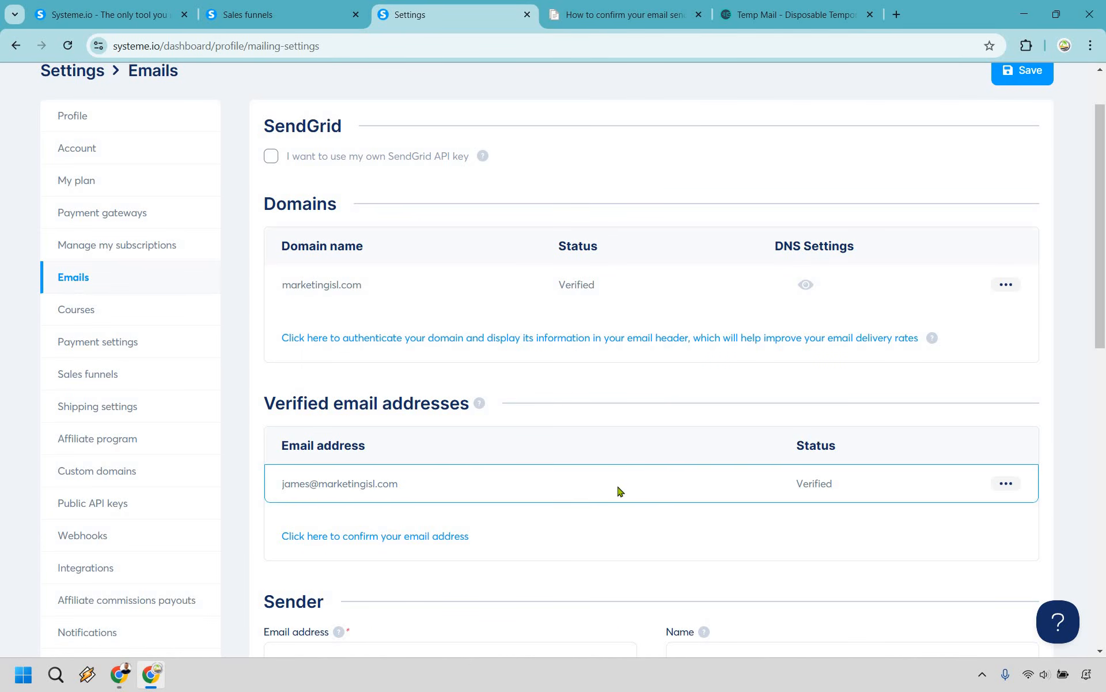
pyautogui.scroll(1, 618, 490)
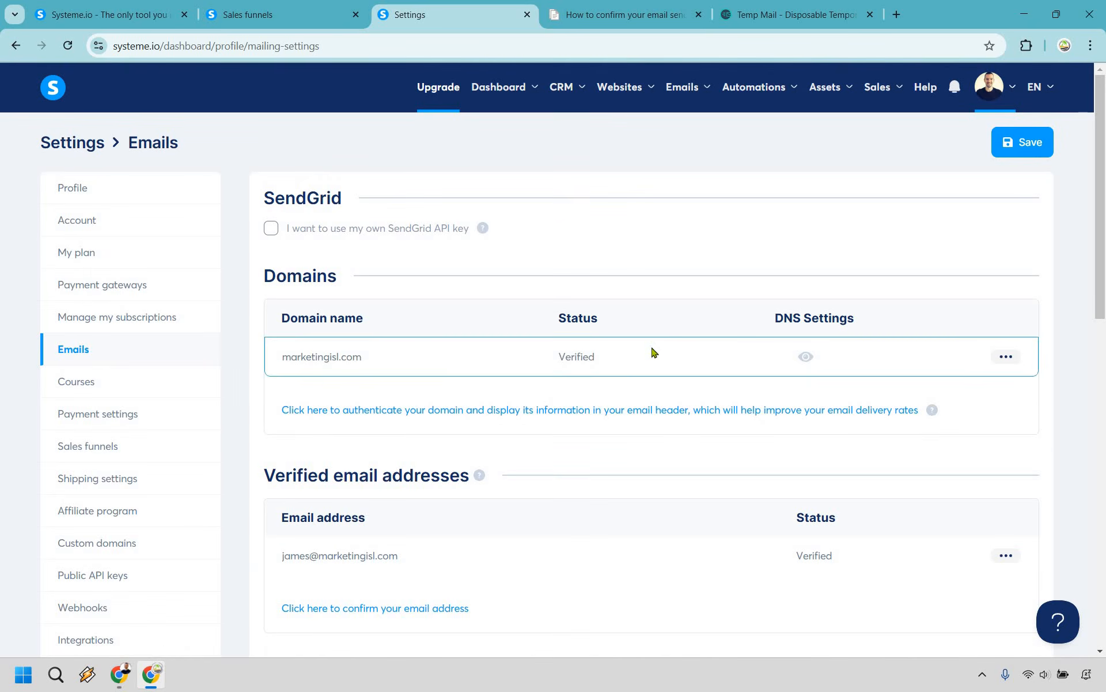
# Step: Close the temporary mailbox and read the help article "How to confirm your email sender address", returning to the email settings at the end
pyautogui.click(623, 12)
pyautogui.click(870, 14)
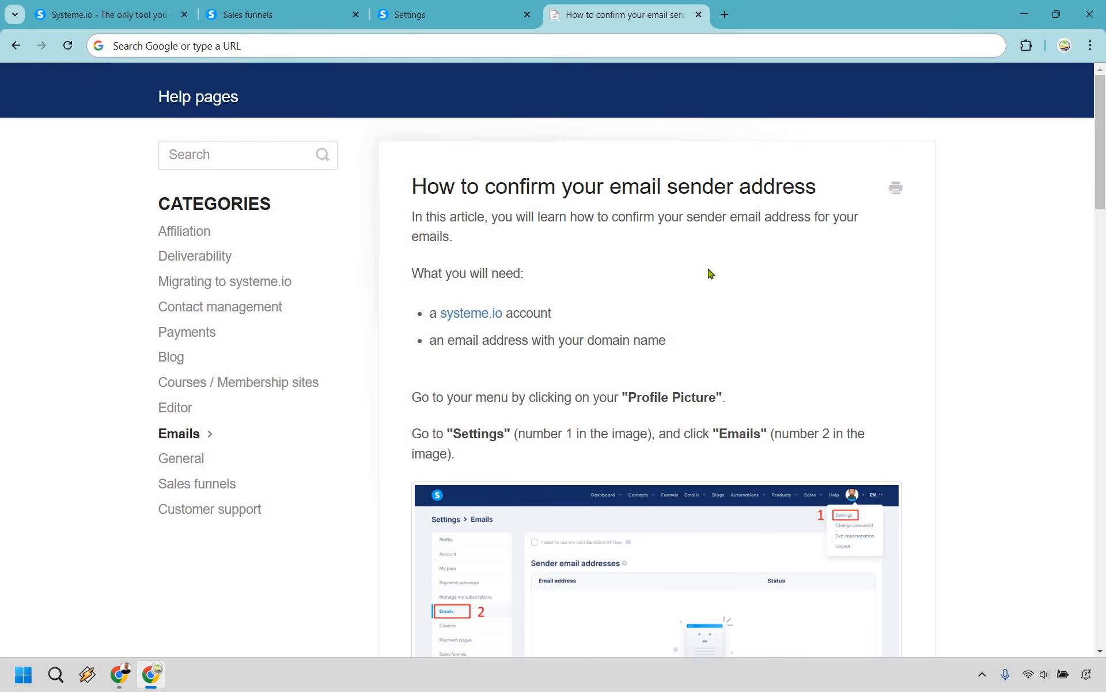
pyautogui.scroll(-1, 674, 252)
pyautogui.scroll(-2, 674, 252)
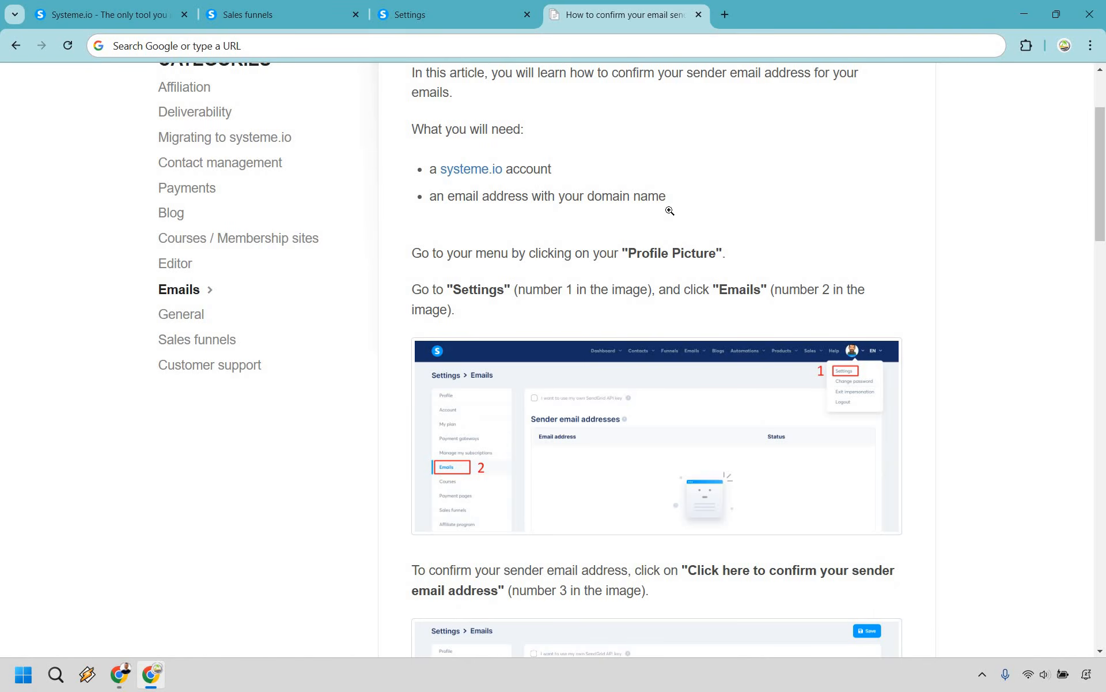
pyautogui.scroll(-5, 672, 212)
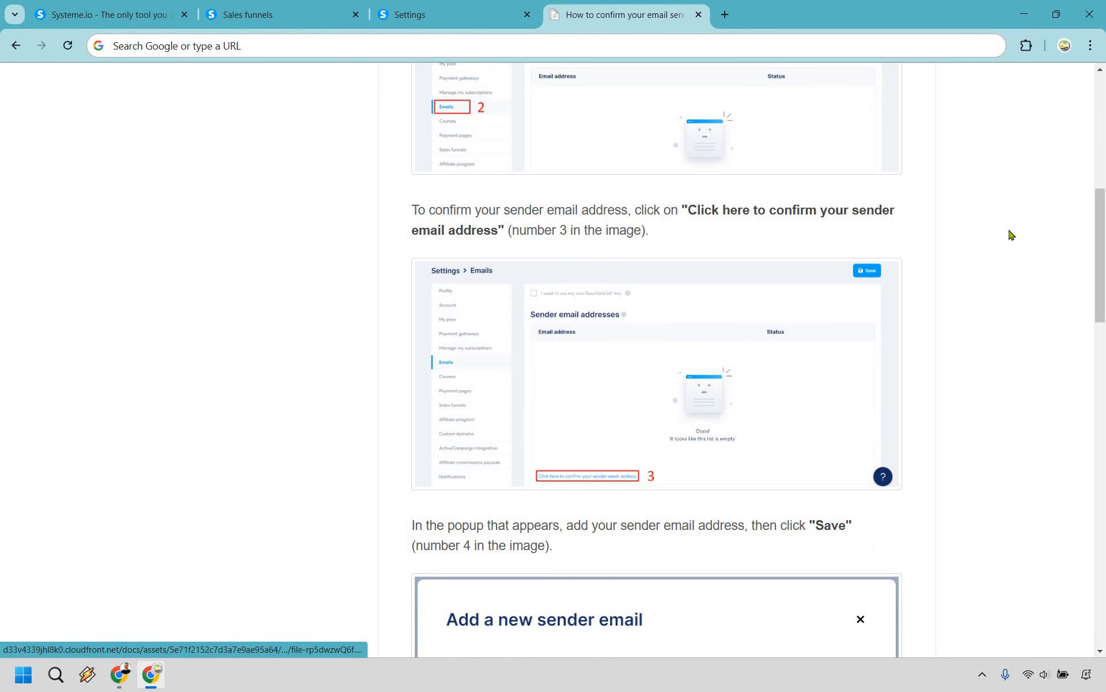
pyautogui.scroll(-5, 672, 346)
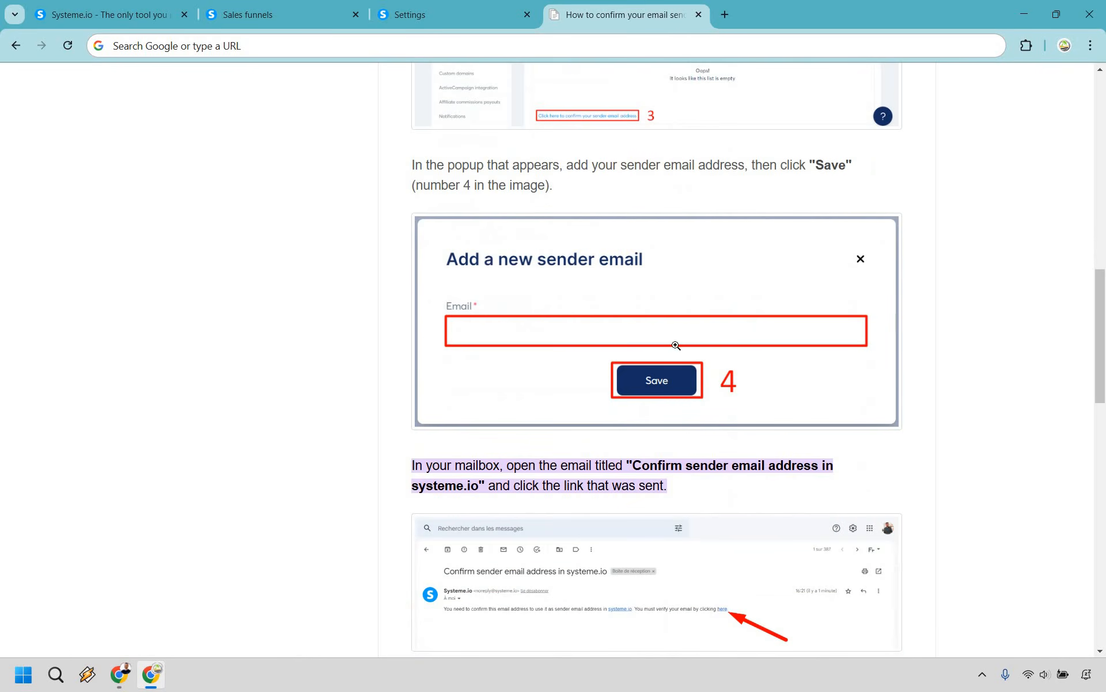
pyautogui.scroll(-6, 691, 334)
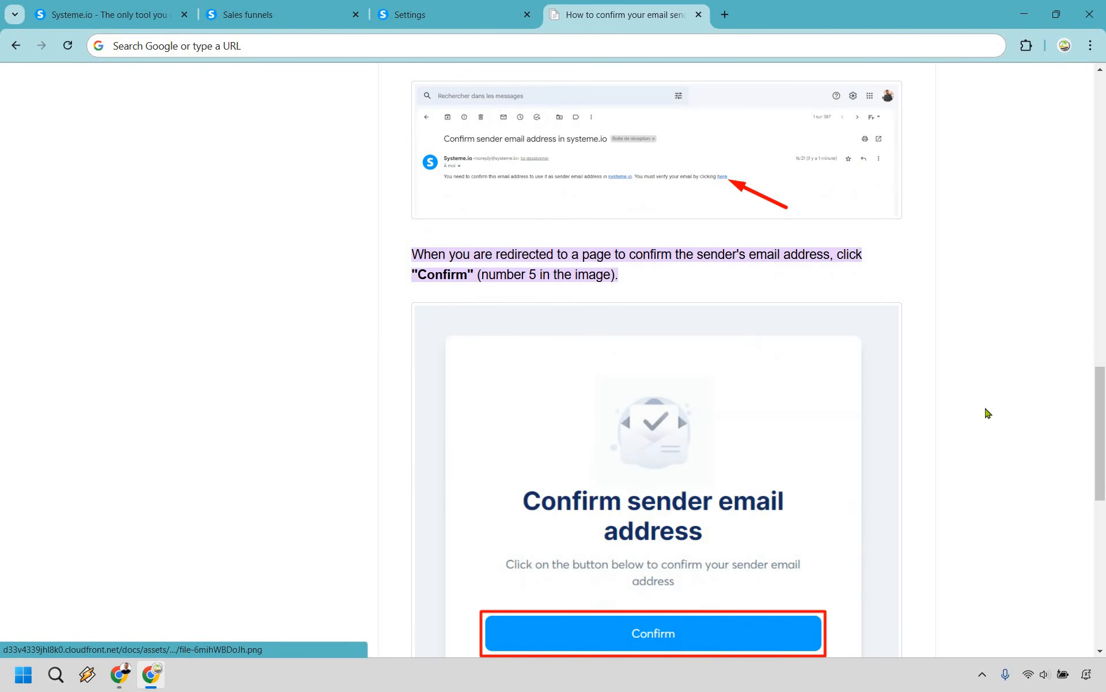
pyautogui.scroll(-2, 988, 427)
pyautogui.scroll(2, 990, 429)
pyautogui.scroll(15, 991, 429)
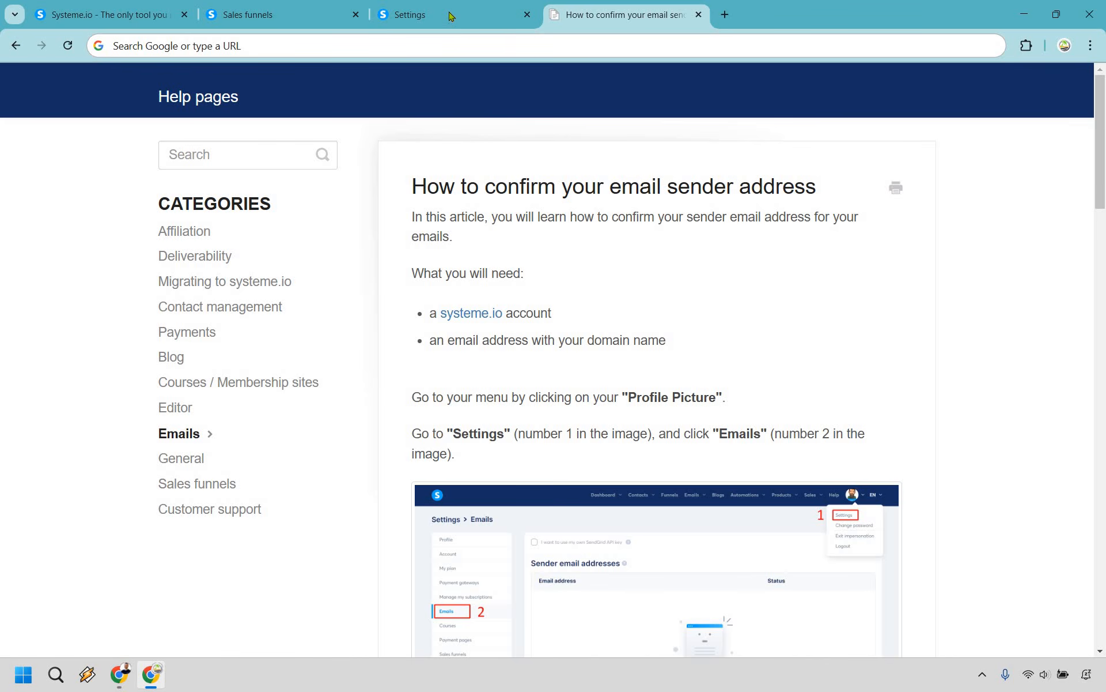
pyautogui.hotkey('ctrl', 'shift', 'Tab')
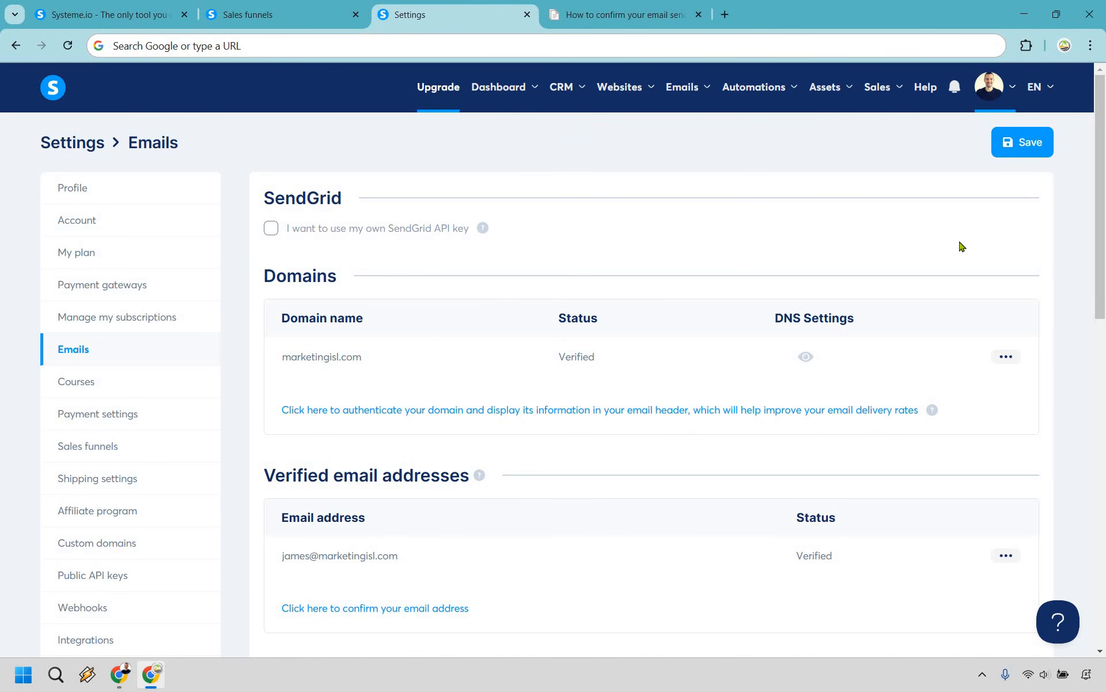